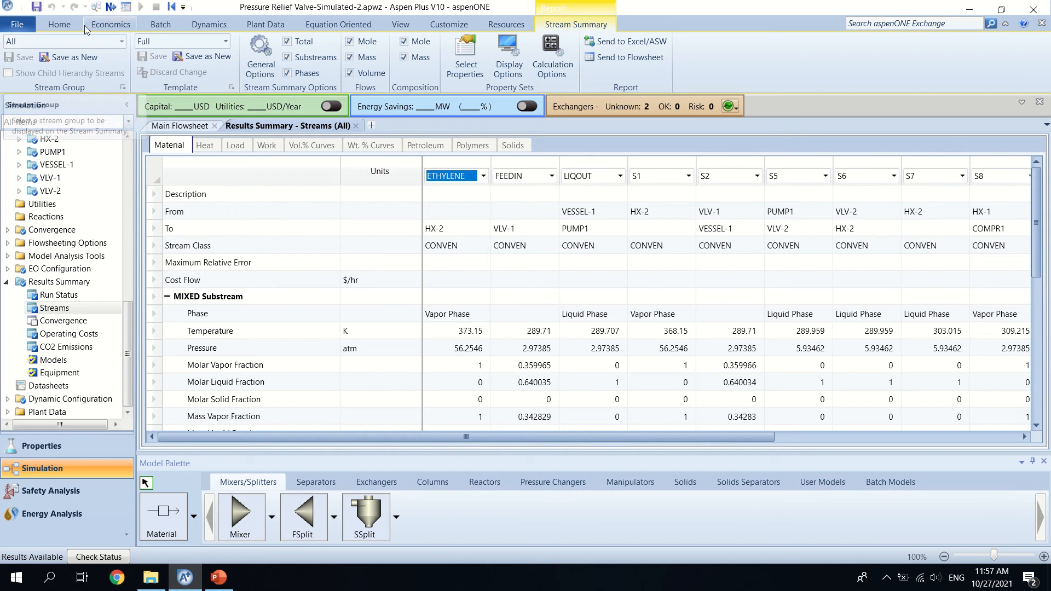
# Step: Display the Run-Status results for the completed simulation and return to the main flowsheet
pyautogui.click(111, 10)
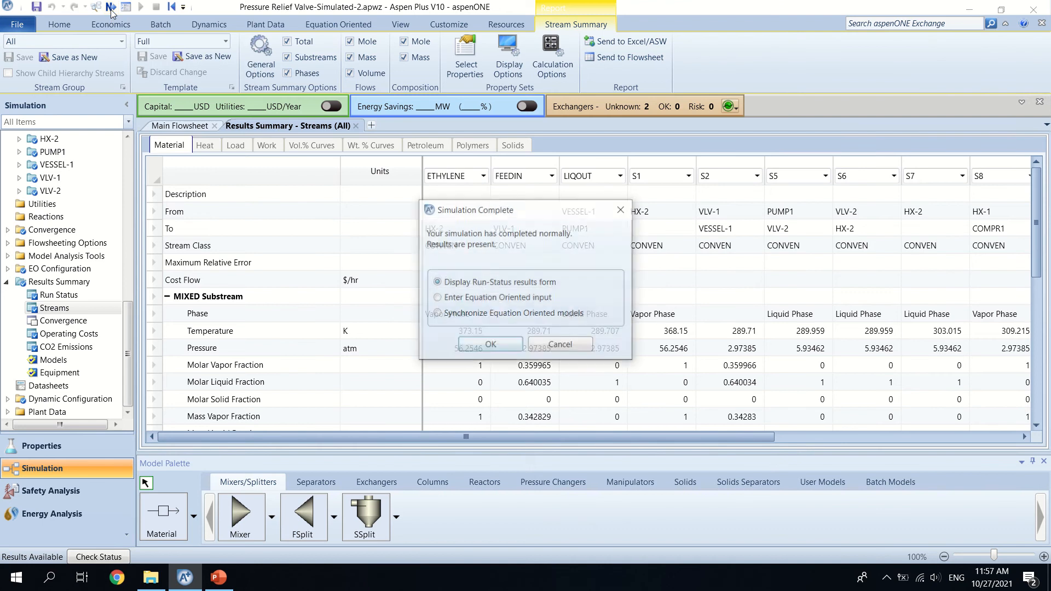
pyautogui.click(490, 345)
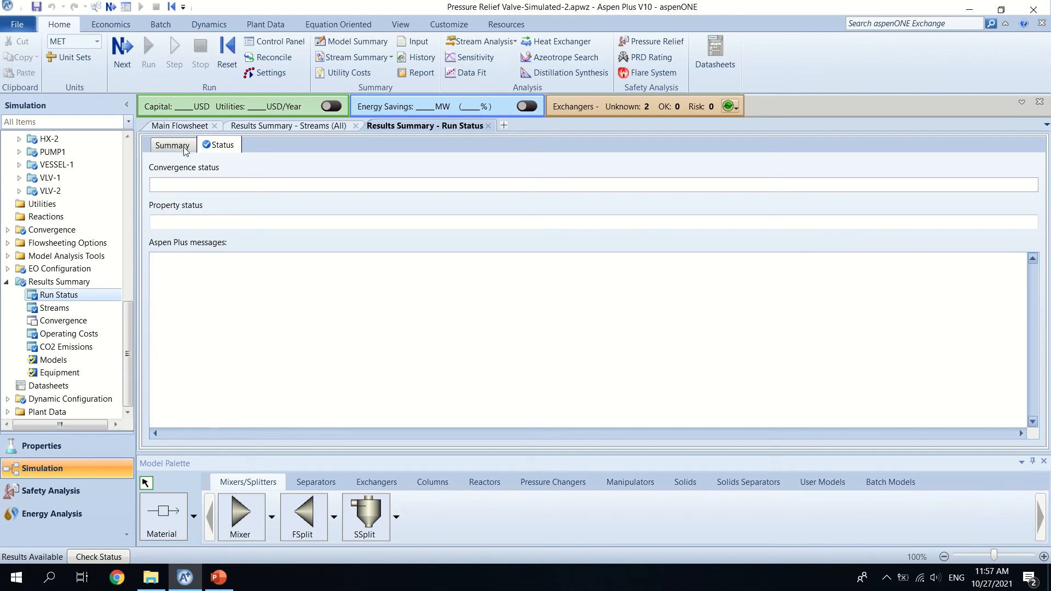
pyautogui.click(183, 126)
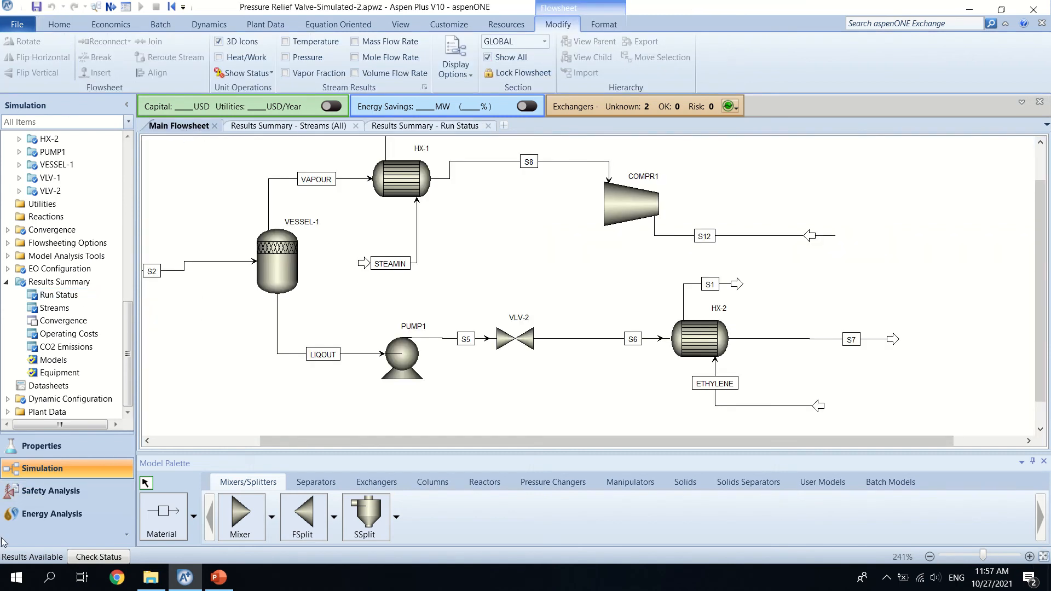
# Step: In the Safety Analysis environment, add a PSV to compressor stream S12 and arrange it with its connecting line above the stream
pyautogui.click(59, 498)
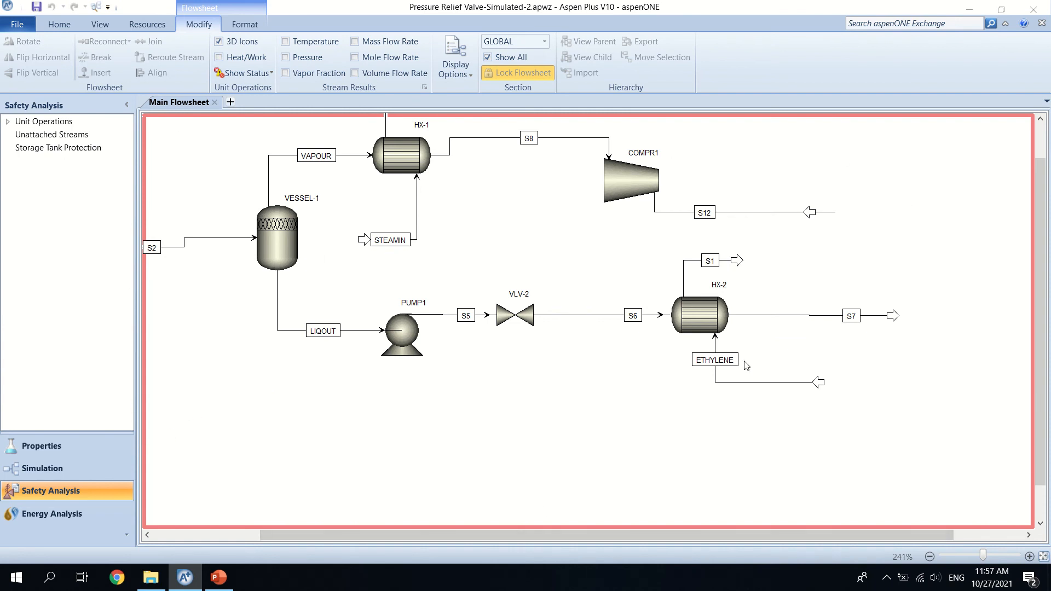
pyautogui.click(59, 25)
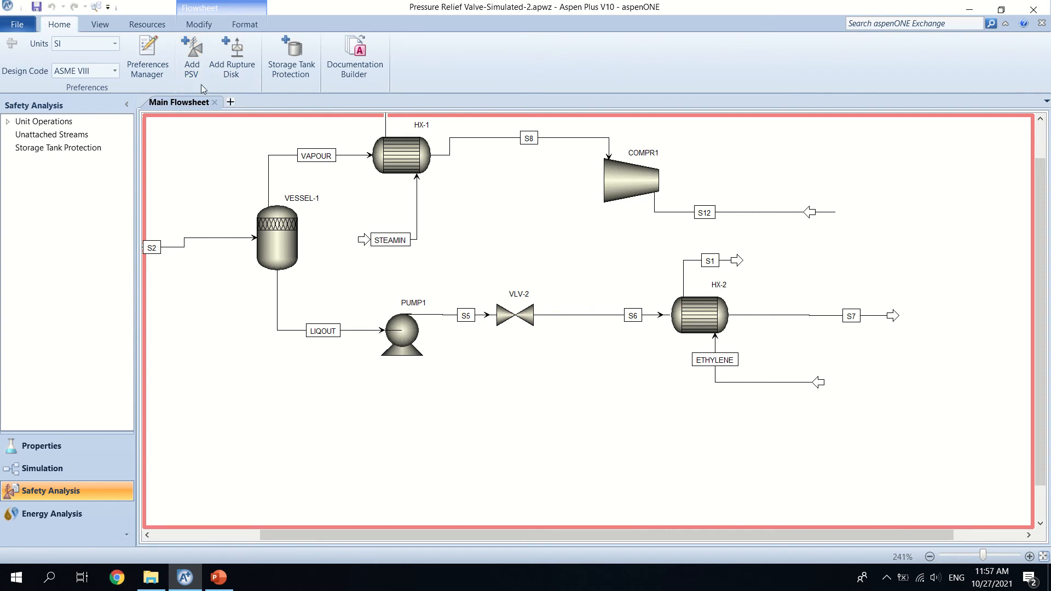
pyautogui.click(192, 55)
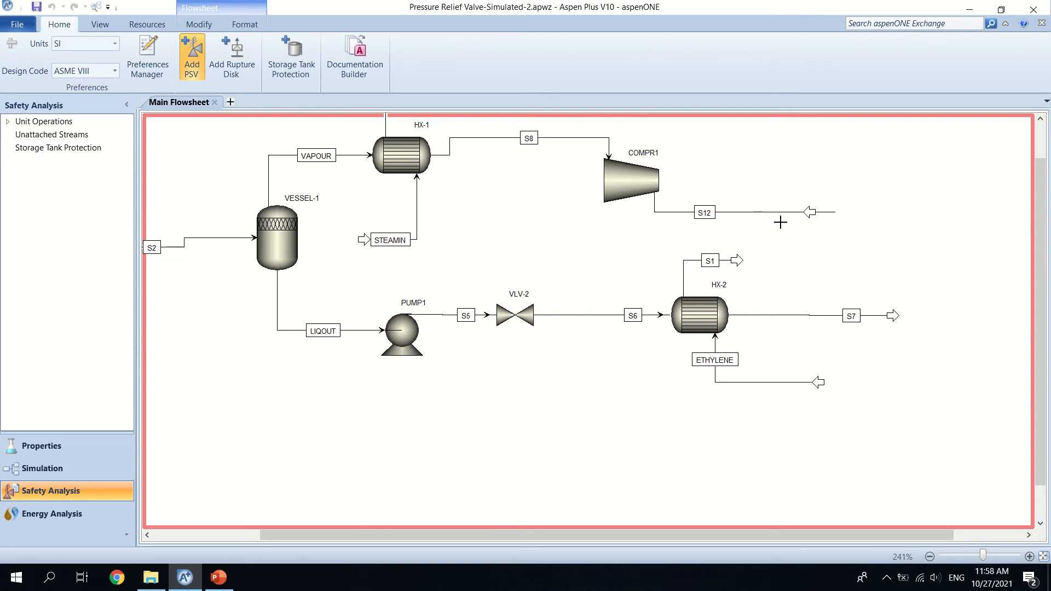
pyautogui.click(819, 213)
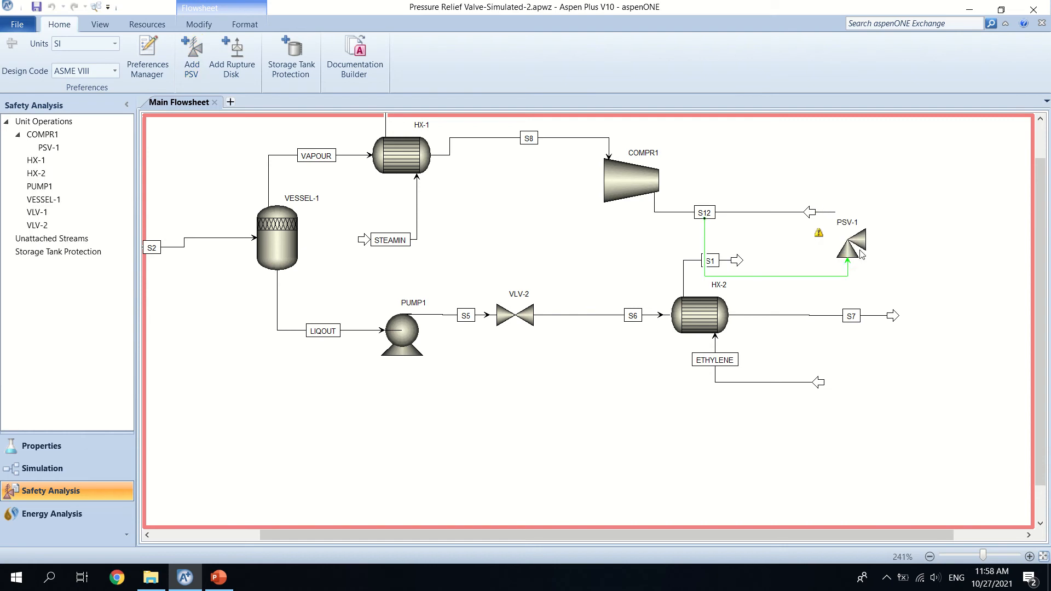
pyautogui.moveTo(858, 254); pyautogui.dragTo(852, 178)
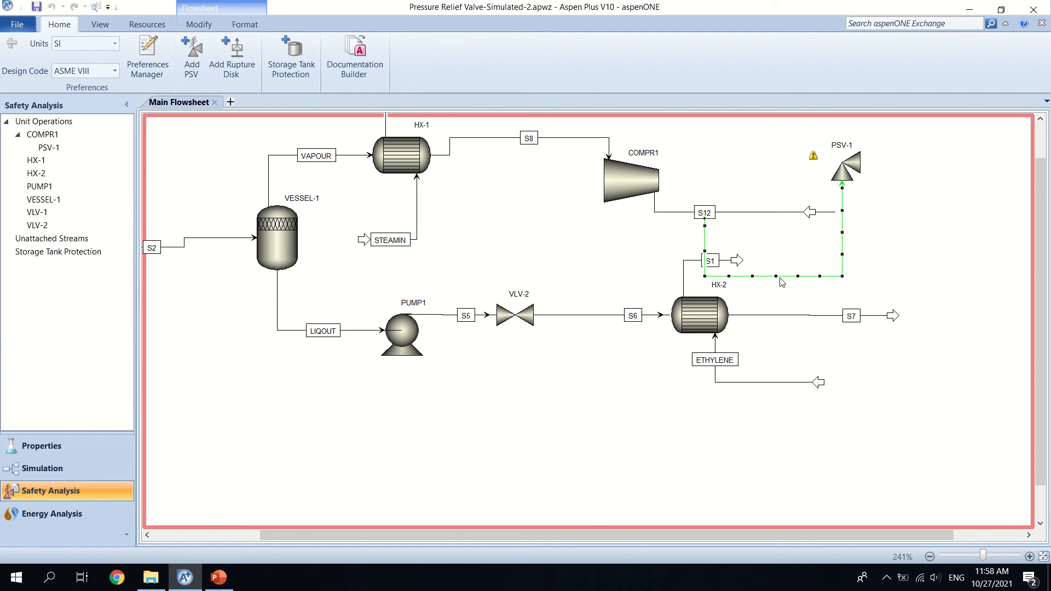
pyautogui.moveTo(777, 280); pyautogui.dragTo(787, 191)
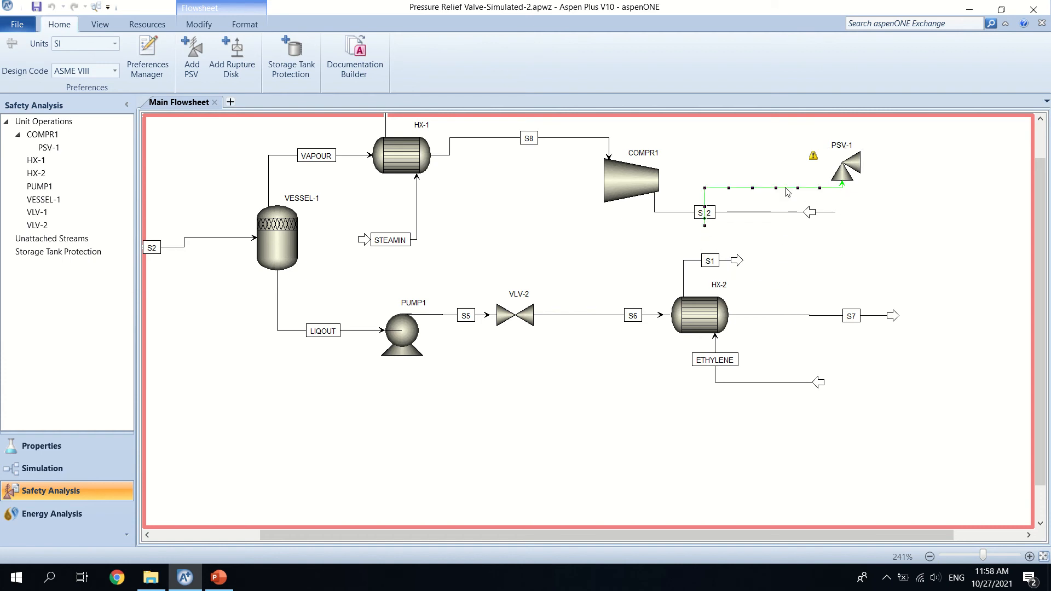
# Step: Set both the design temperature and the design pressure of PSV-1's protected equipment to Reference
pyautogui.click(852, 166)
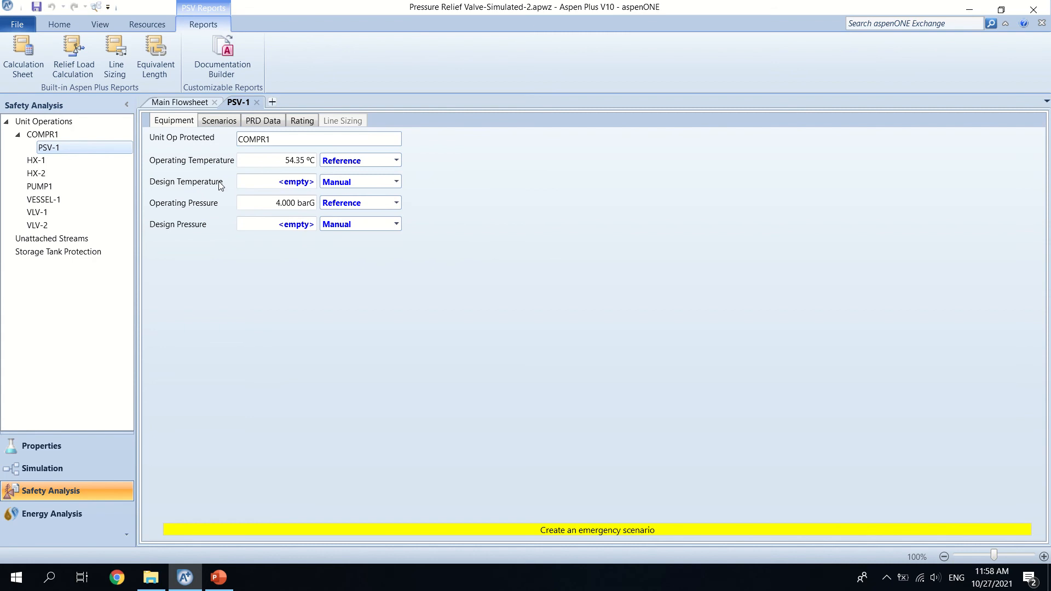
pyautogui.click(400, 184)
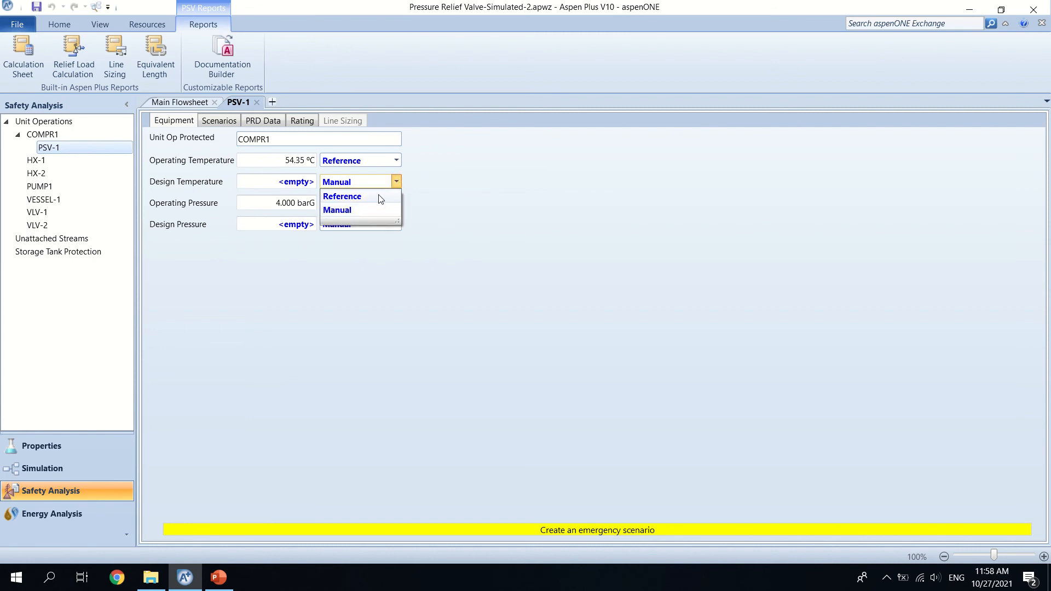
pyautogui.click(380, 197)
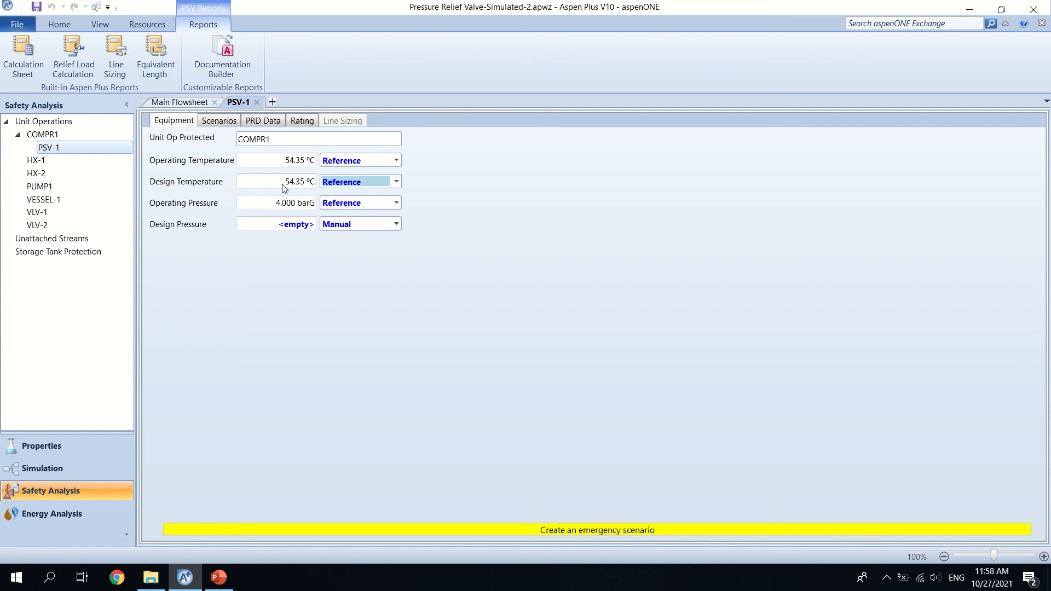
pyautogui.moveTo(291, 188)
pyautogui.click(396, 204)
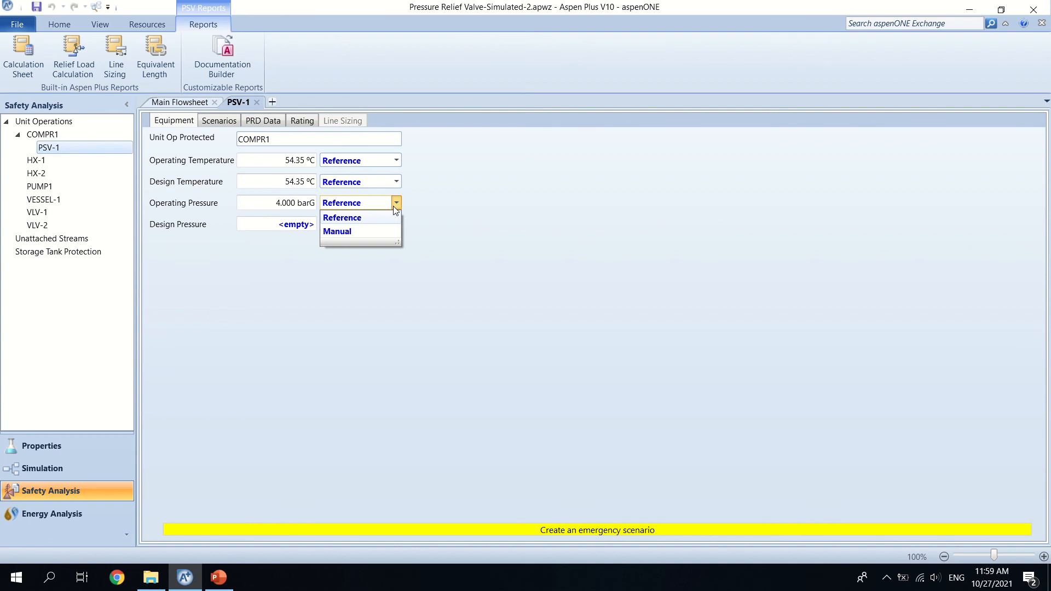
pyautogui.click(382, 229)
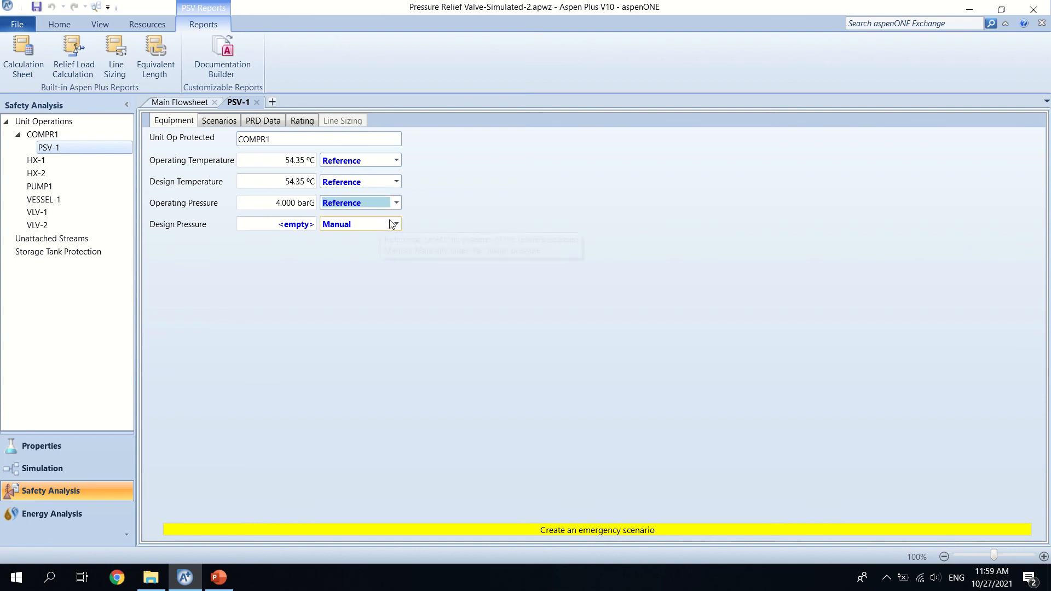
pyautogui.click(396, 226)
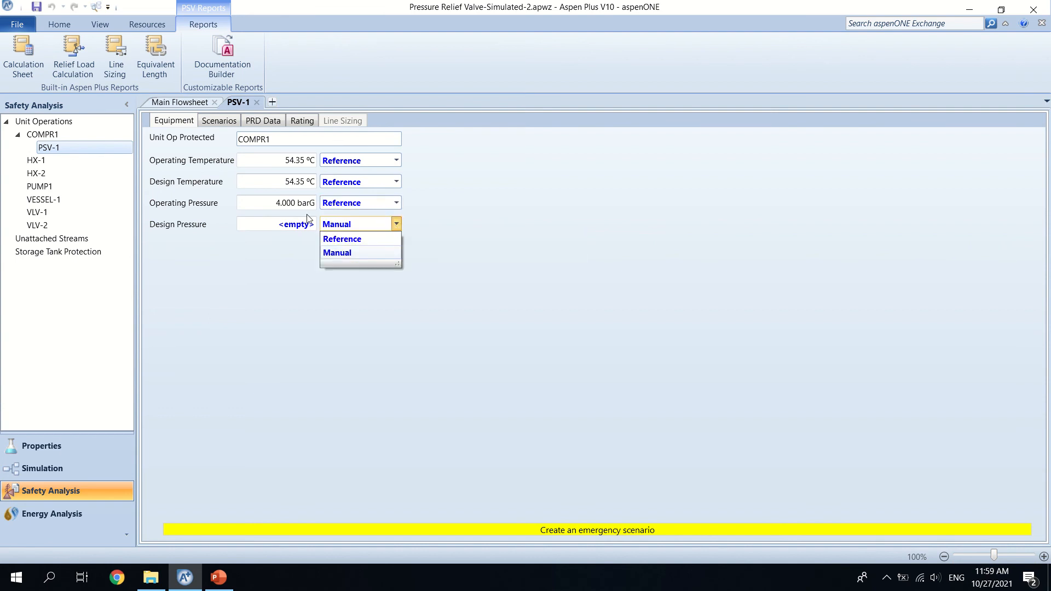
pyautogui.click(387, 240)
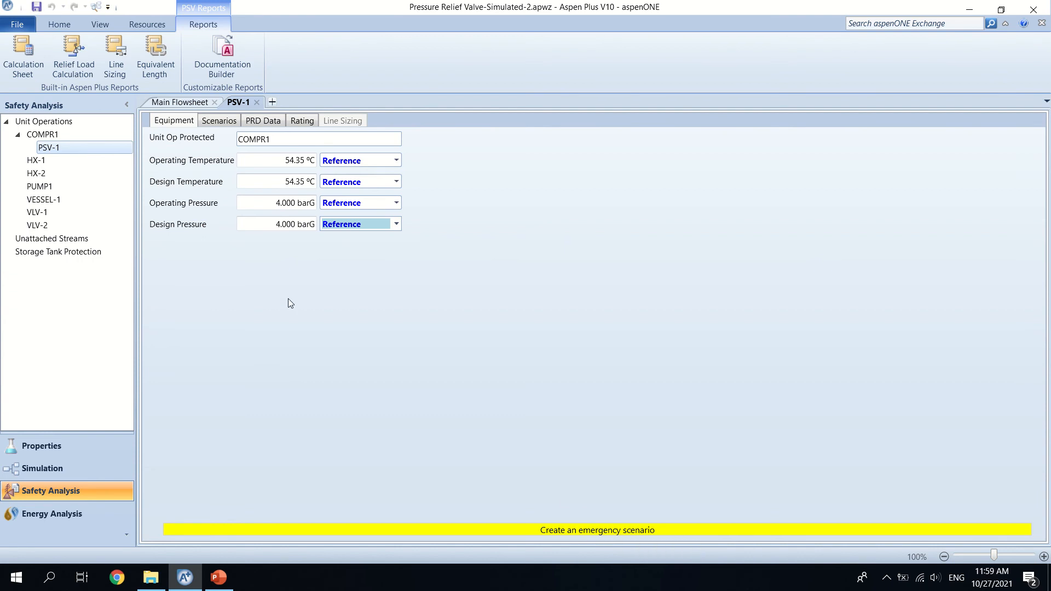
# Step: Create an emergency scenario for PSV-1 and delete the extra scenario SCEN-2
pyautogui.click(212, 121)
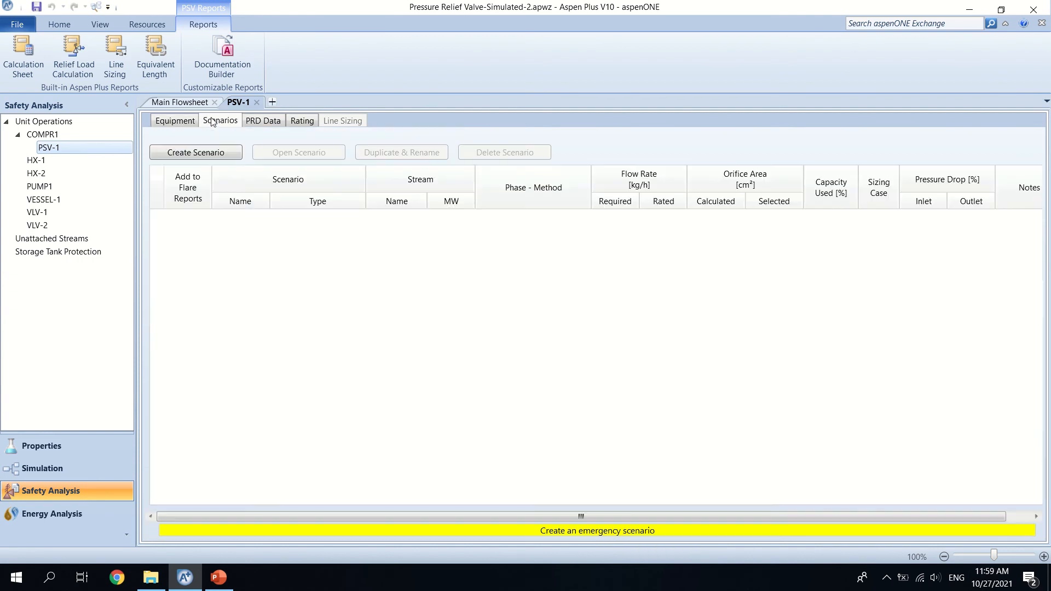
pyautogui.doubleClick(206, 152)
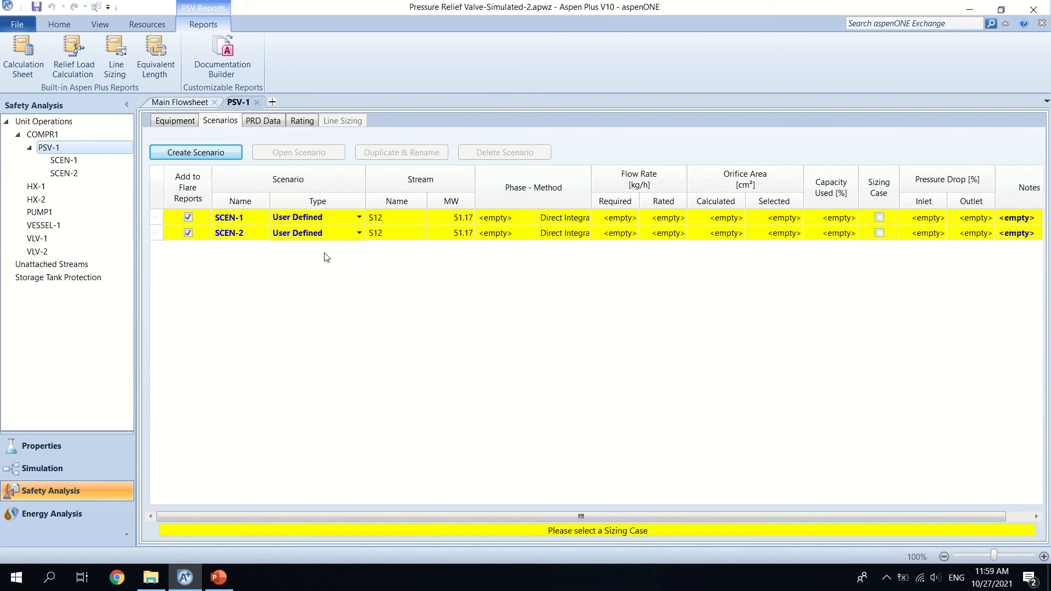
pyautogui.click(164, 233)
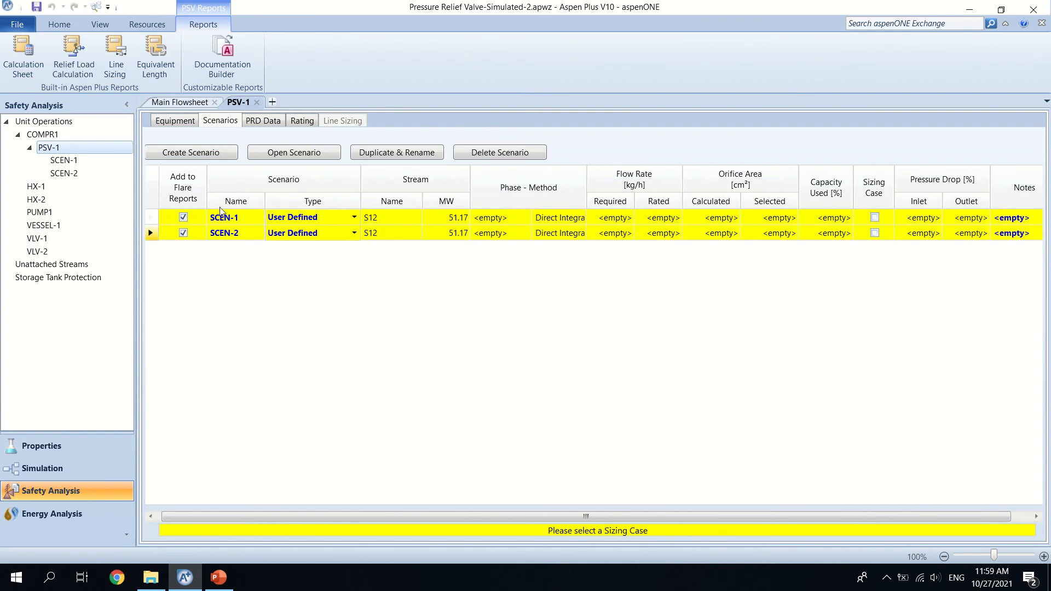
pyautogui.click(494, 152)
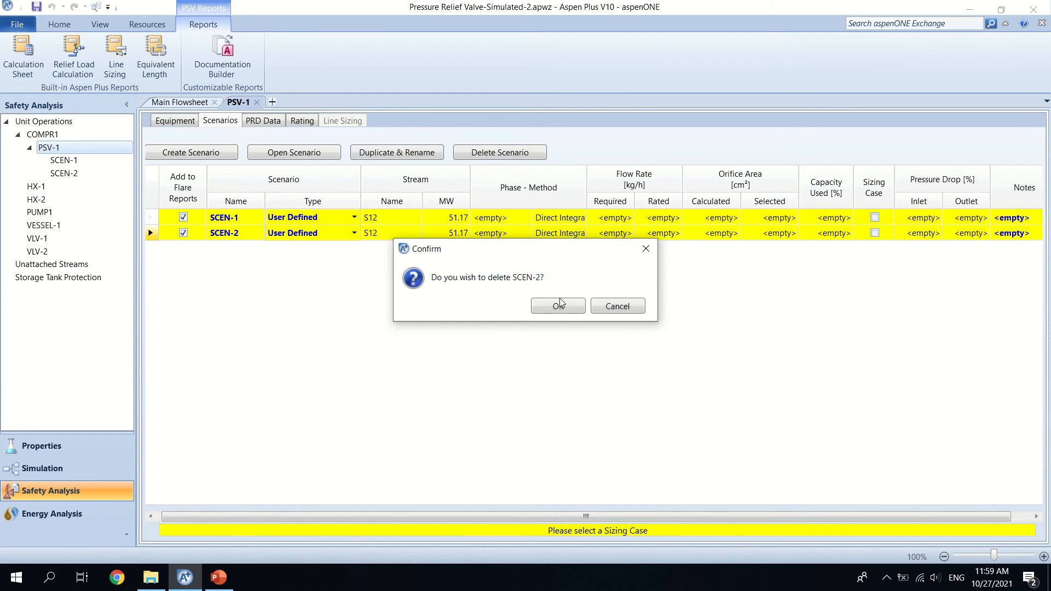
pyautogui.click(559, 305)
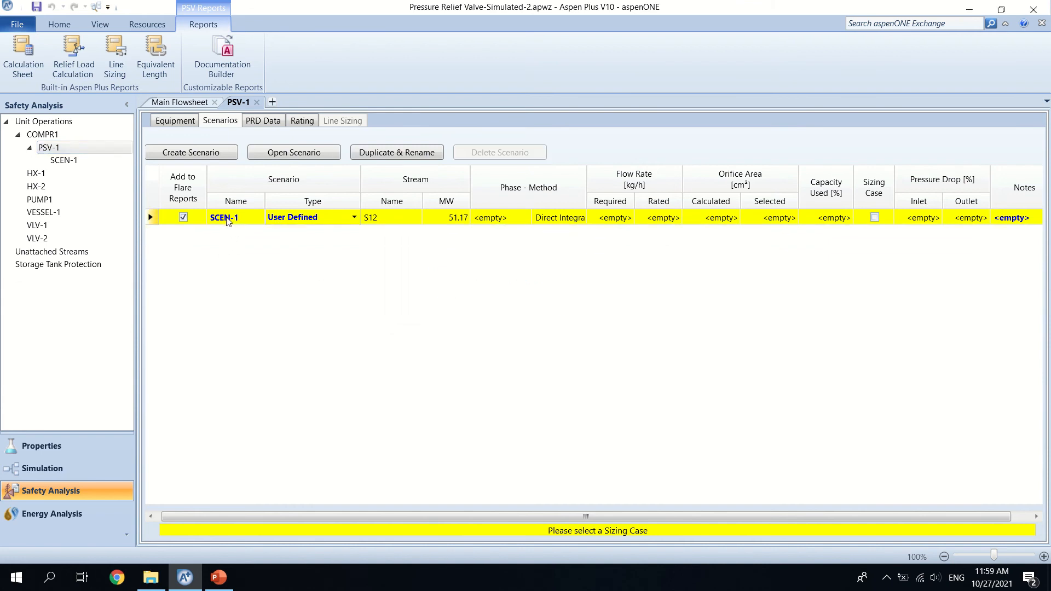
# Step: Configure SCEN-1 as an Abnormal Flow through Valve sizing case and open its scenario setup
pyautogui.click(355, 217)
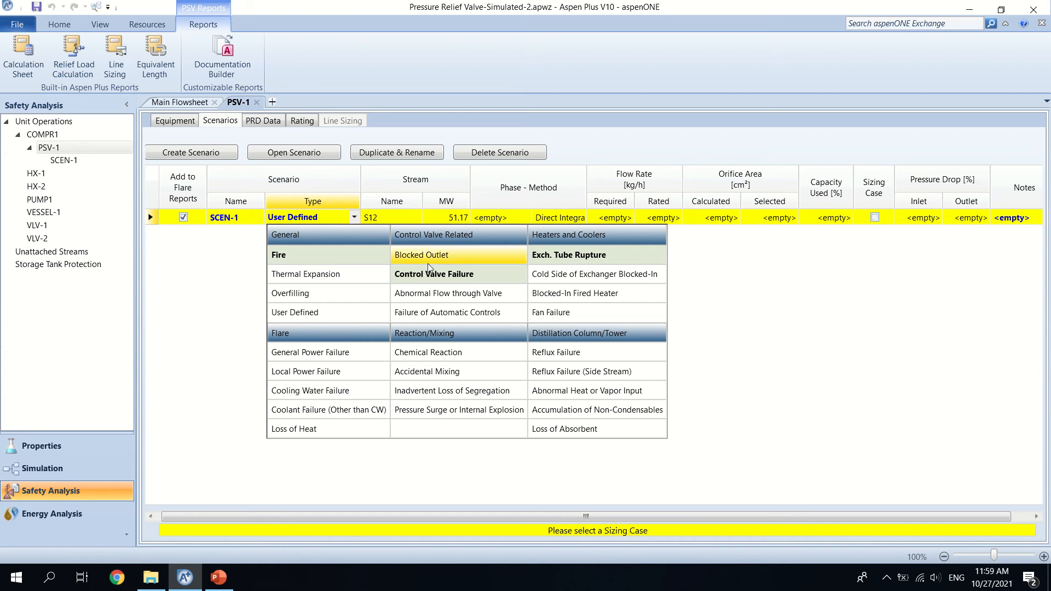
pyautogui.click(445, 298)
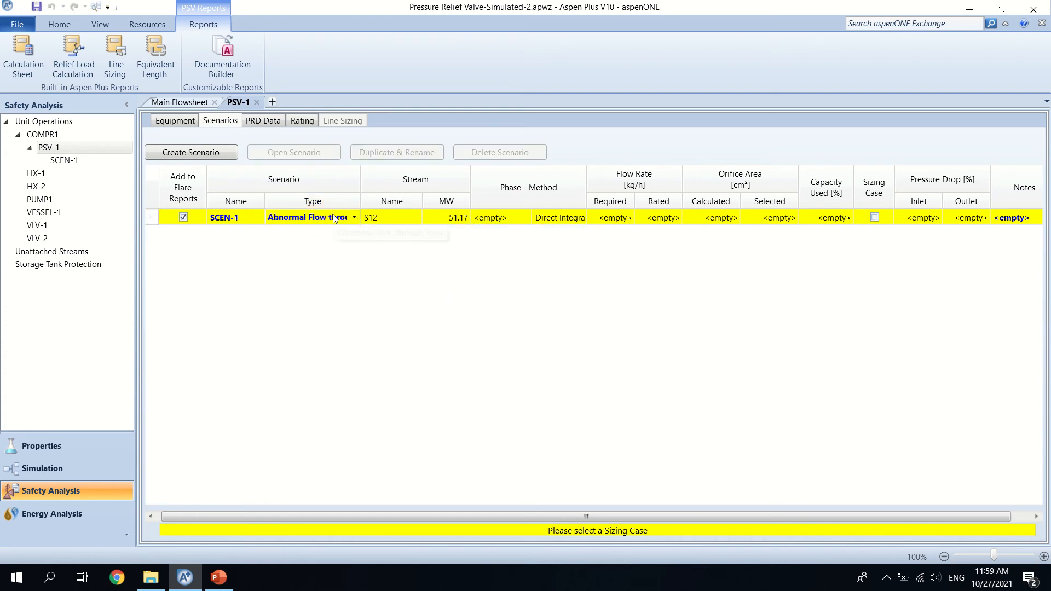
pyautogui.click(875, 217)
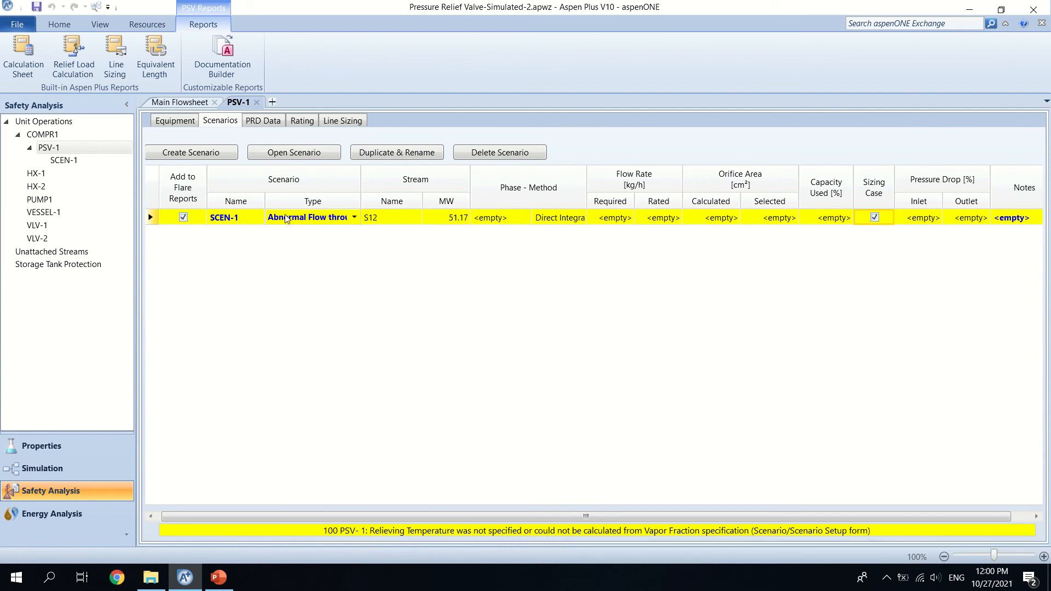
pyautogui.click(294, 153)
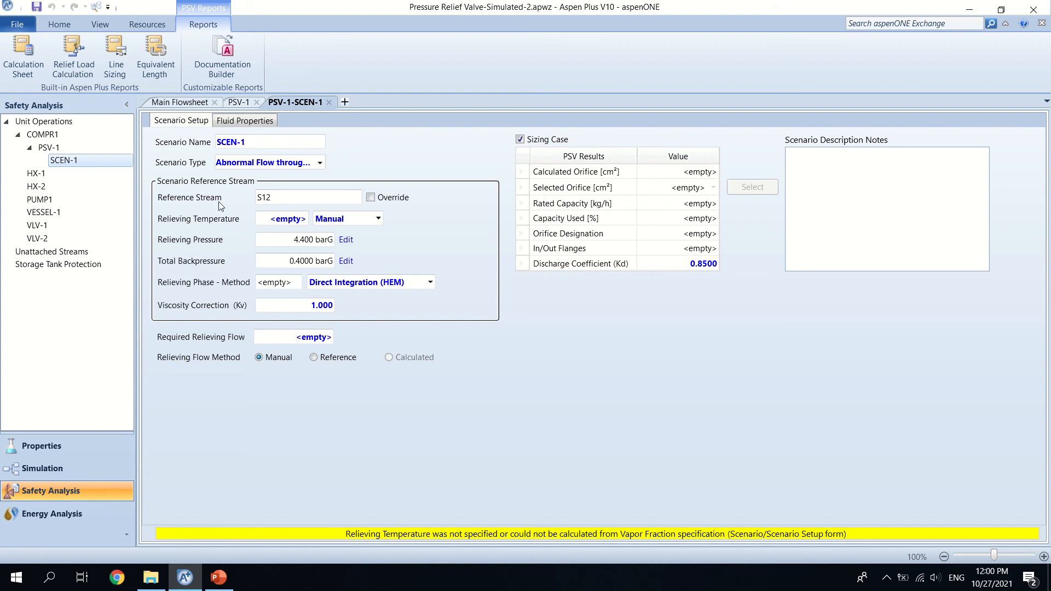
pyautogui.click(373, 200)
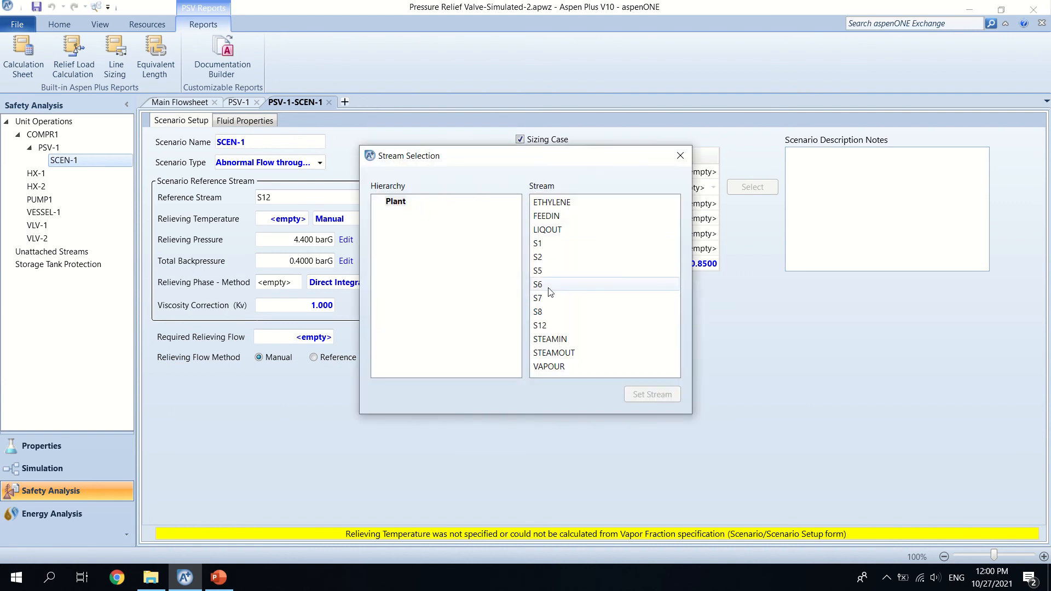
pyautogui.click(548, 219)
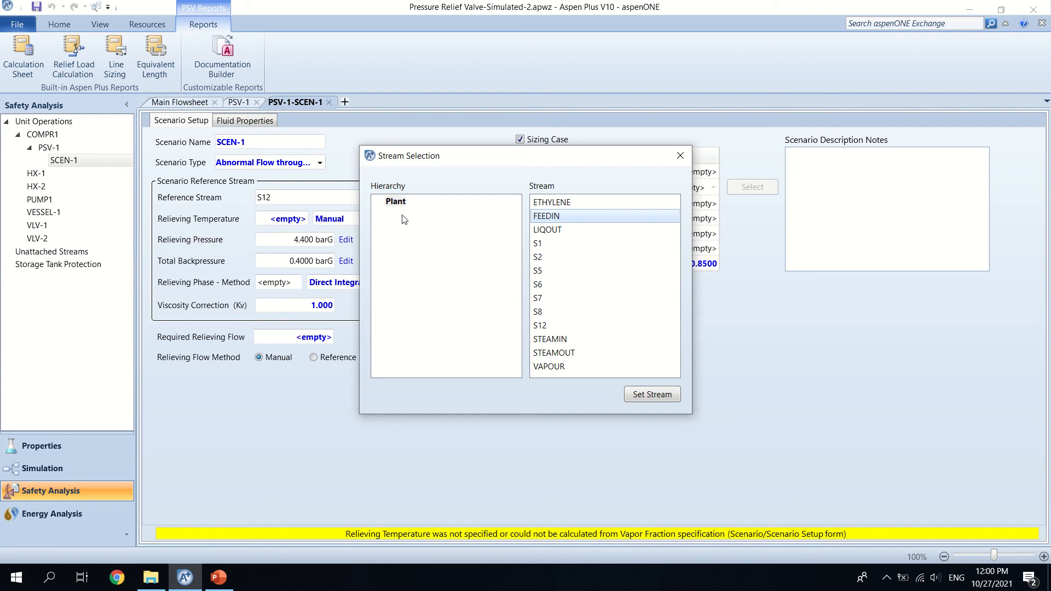
pyautogui.click(680, 156)
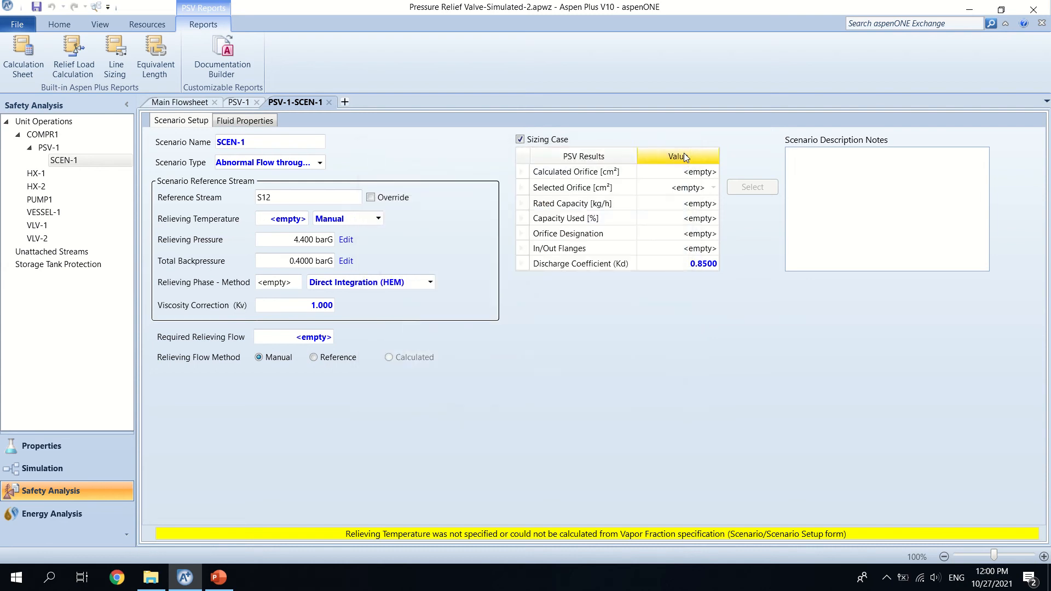
# Step: Set SCEN-1's relieving temperature to Reference and accept its relieving pressure calculation
pyautogui.click(378, 219)
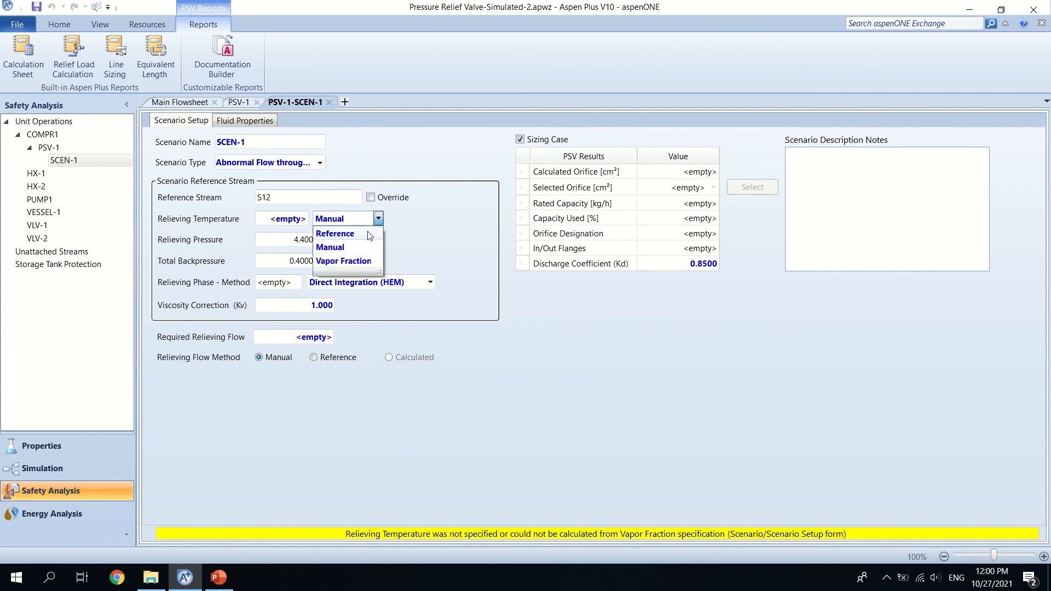
pyautogui.click(337, 234)
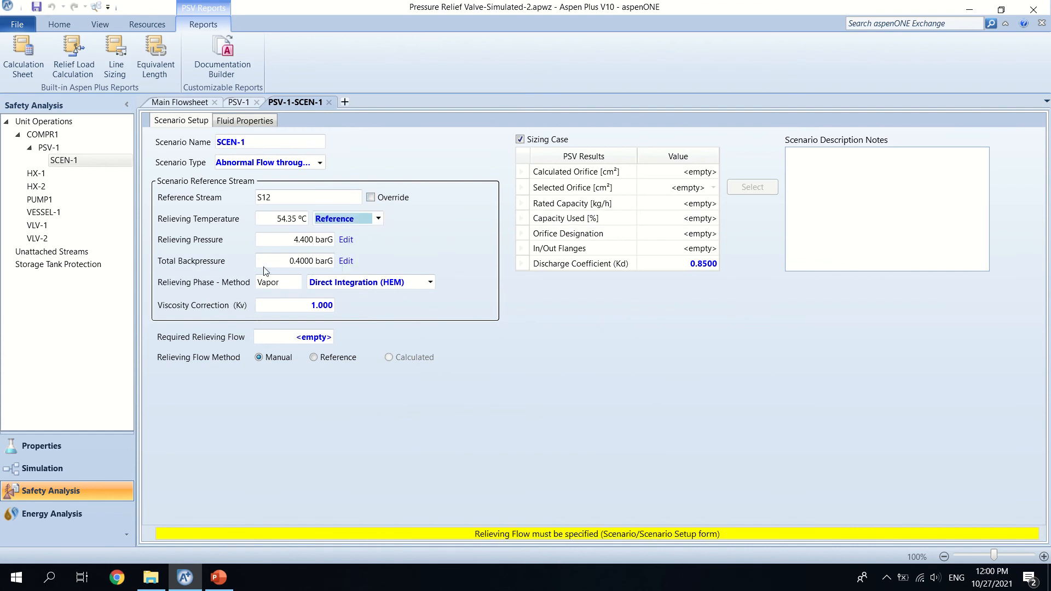
pyautogui.click(346, 244)
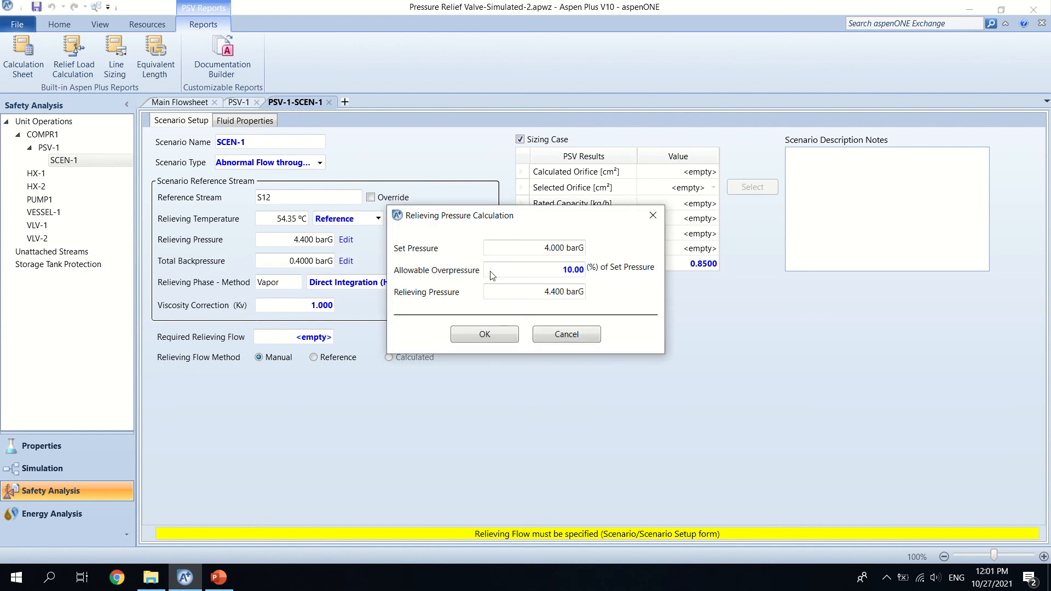
pyautogui.moveTo(419, 277)
pyautogui.click(497, 336)
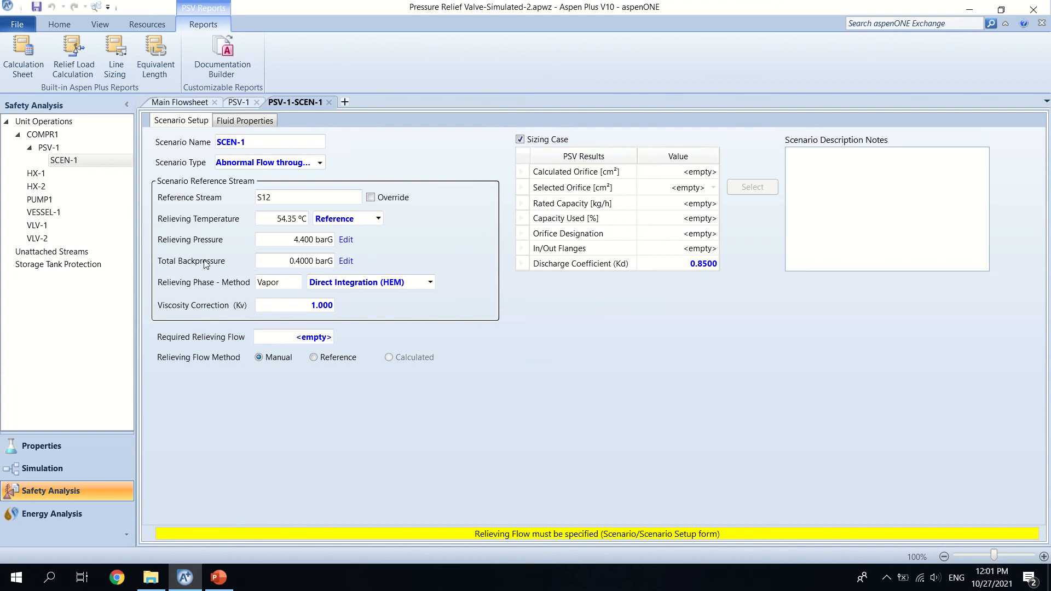
# Step: Set the variable superimposed backpressure to 0.5 bar in SCEN-1's backpressure parameters
pyautogui.click(346, 261)
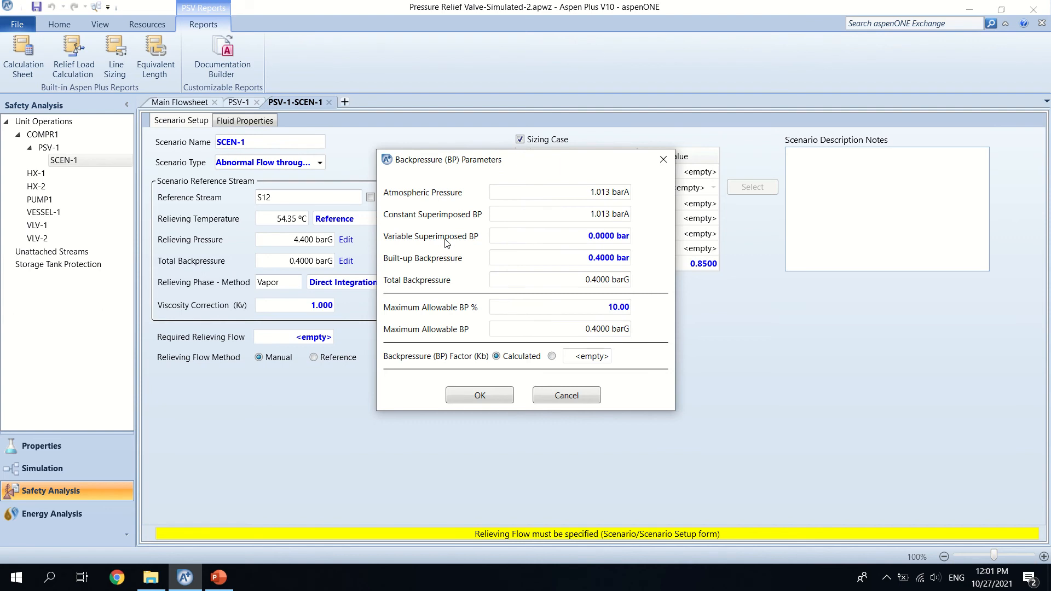
pyautogui.click(605, 237)
pyautogui.write('0.5')
pyautogui.press('Return')
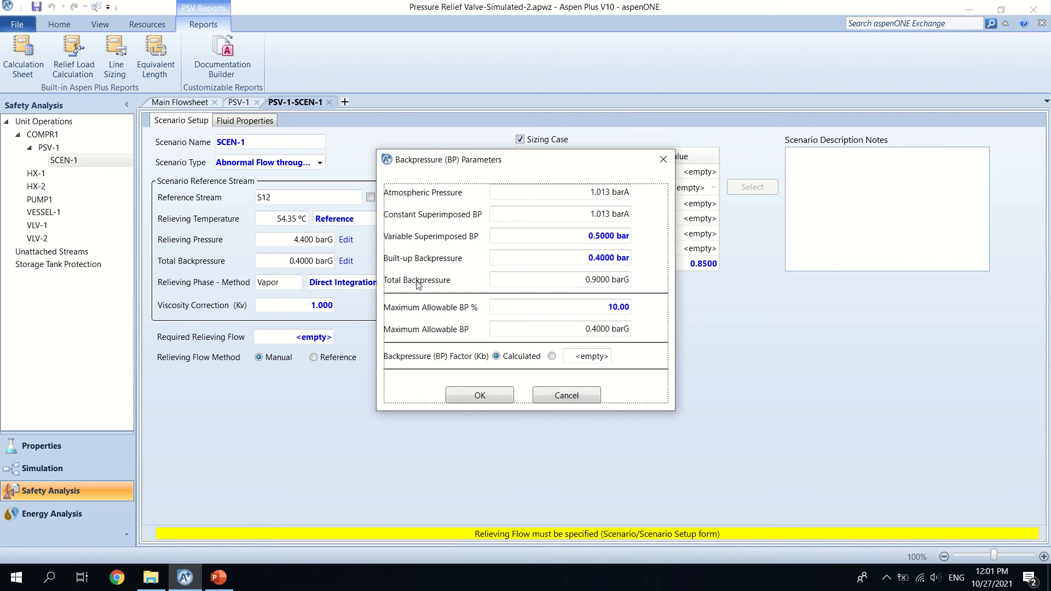
# Step: Accept the backpressure parameters, fill SCEN-1's required relieving flow from the reference stream and return the flow method to Manual
pyautogui.moveTo(608, 284)
pyautogui.click(480, 395)
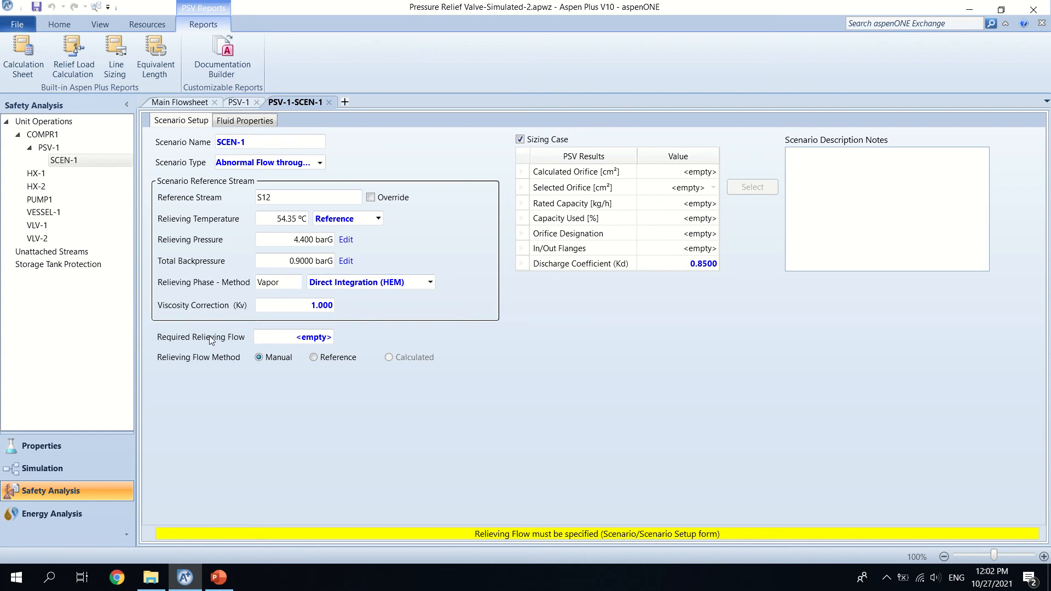
pyautogui.click(312, 359)
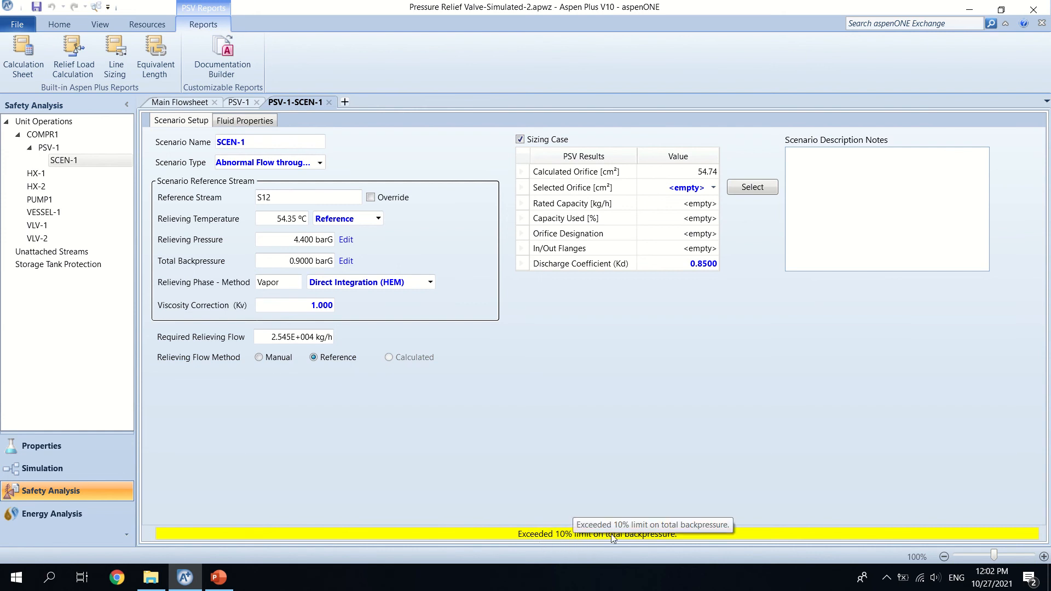
pyautogui.click(259, 358)
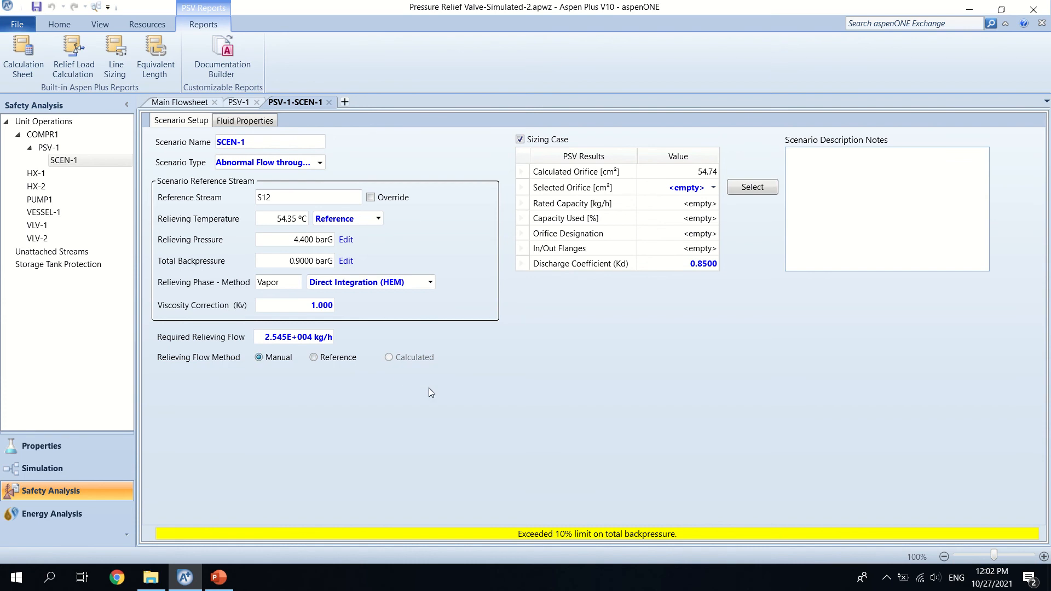
# Step: Try the 23.225 (M) and 1.264 (E) orifices as SCEN-1's selected orifice
pyautogui.click(714, 188)
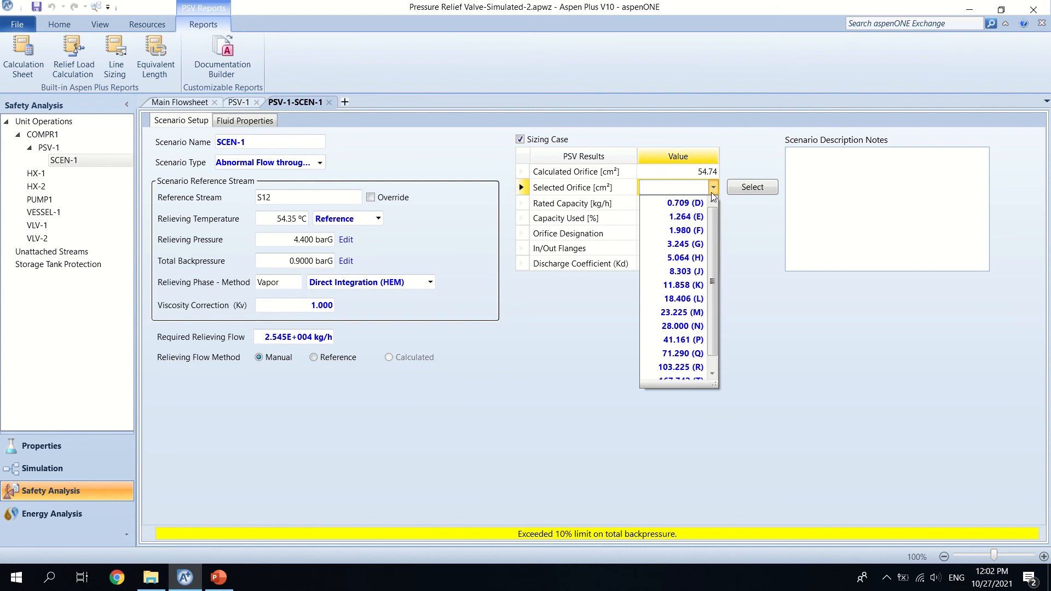
pyautogui.click(686, 311)
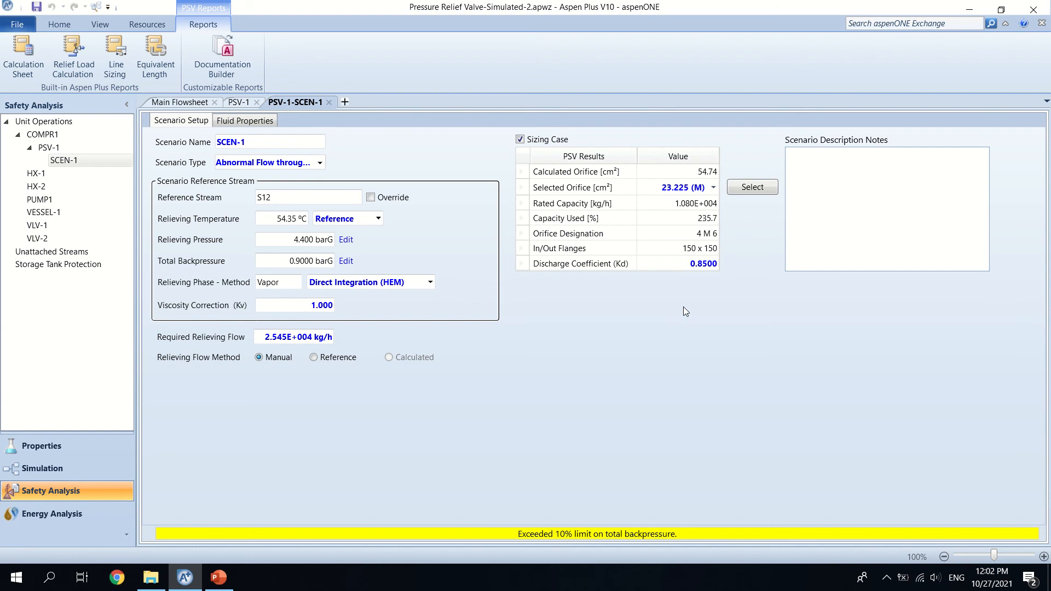
pyautogui.click(713, 188)
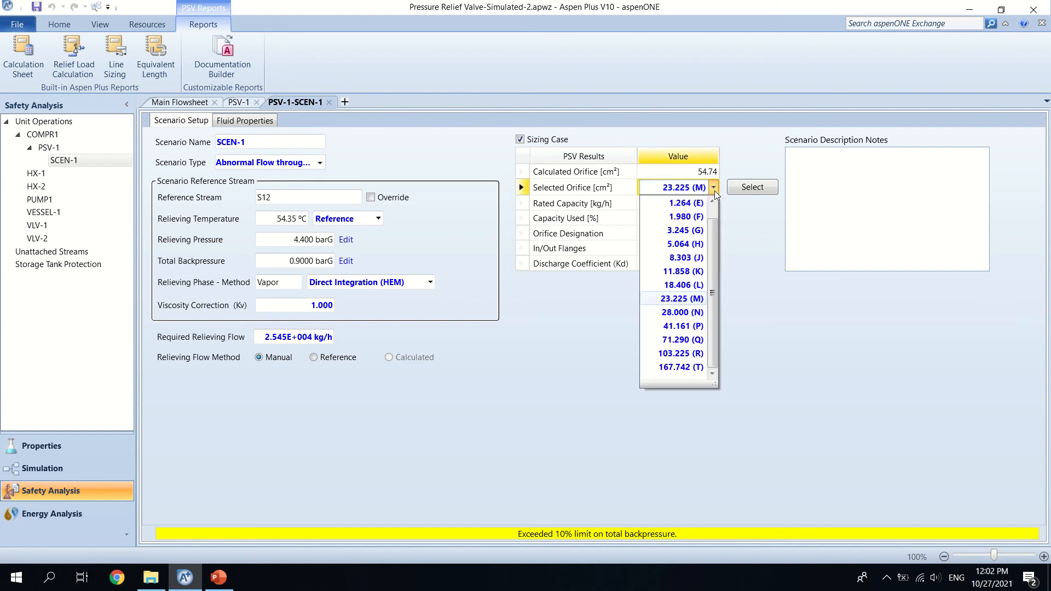
pyautogui.click(693, 205)
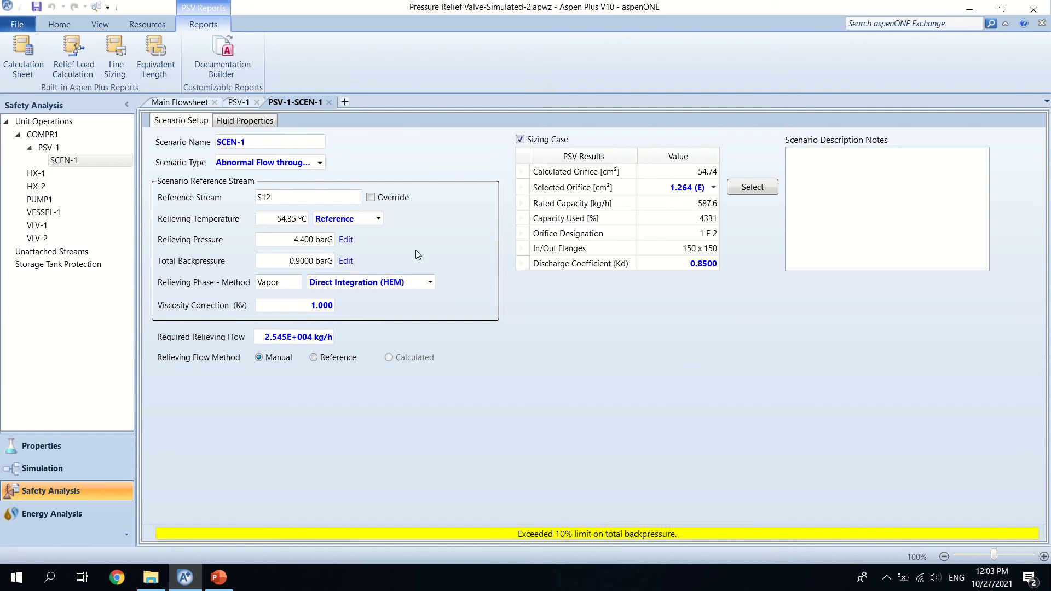
# Step: Set the variable superimposed backpressure to 0 bar in SCEN-1's backpressure parameters and accept them
pyautogui.click(346, 263)
pyautogui.click(607, 238)
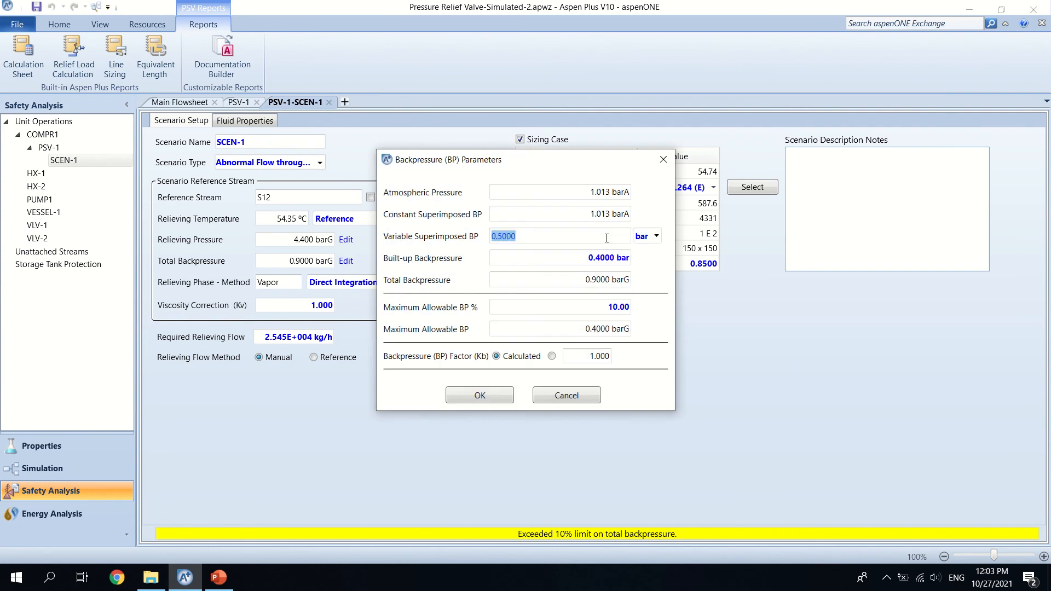
pyautogui.write('0')
pyautogui.press('Return')
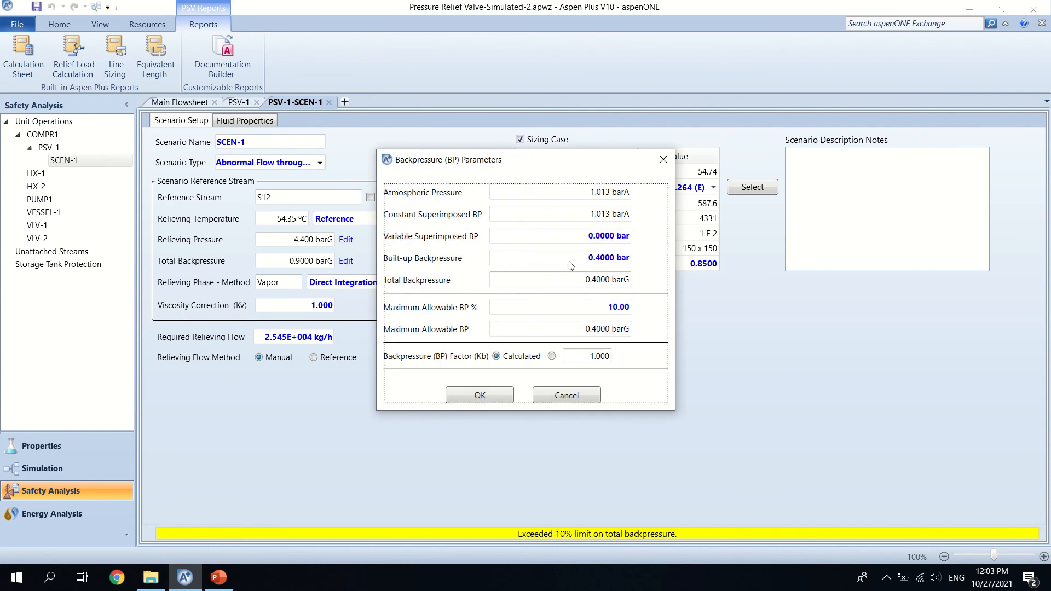
pyautogui.click(477, 399)
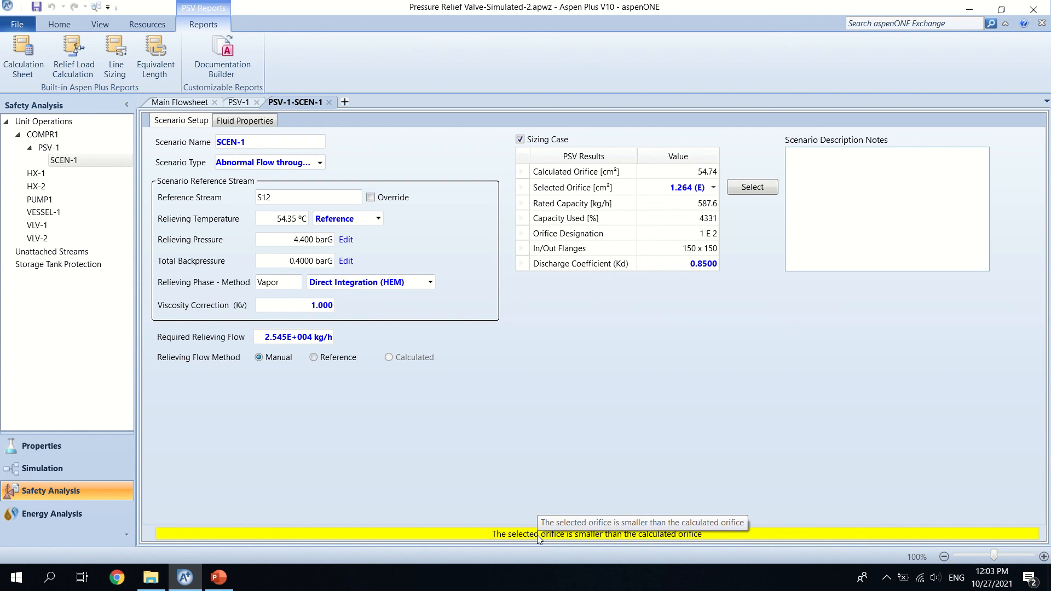
# Step: Try the 3.245 (G), 18.406 (L) and 103.225 (R) orifices for SCEN-1
pyautogui.click(713, 188)
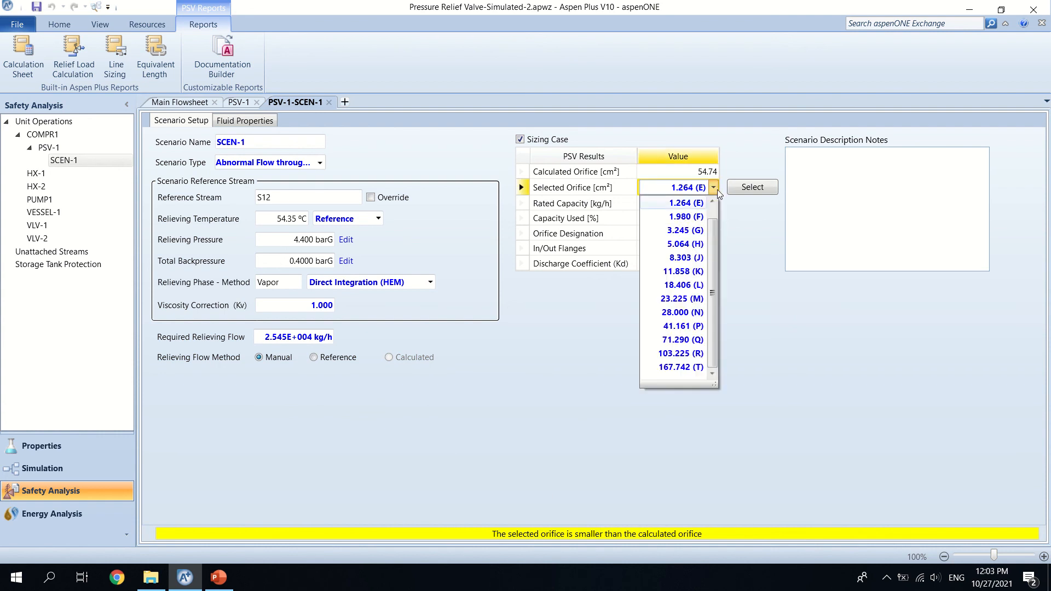
pyautogui.click(693, 231)
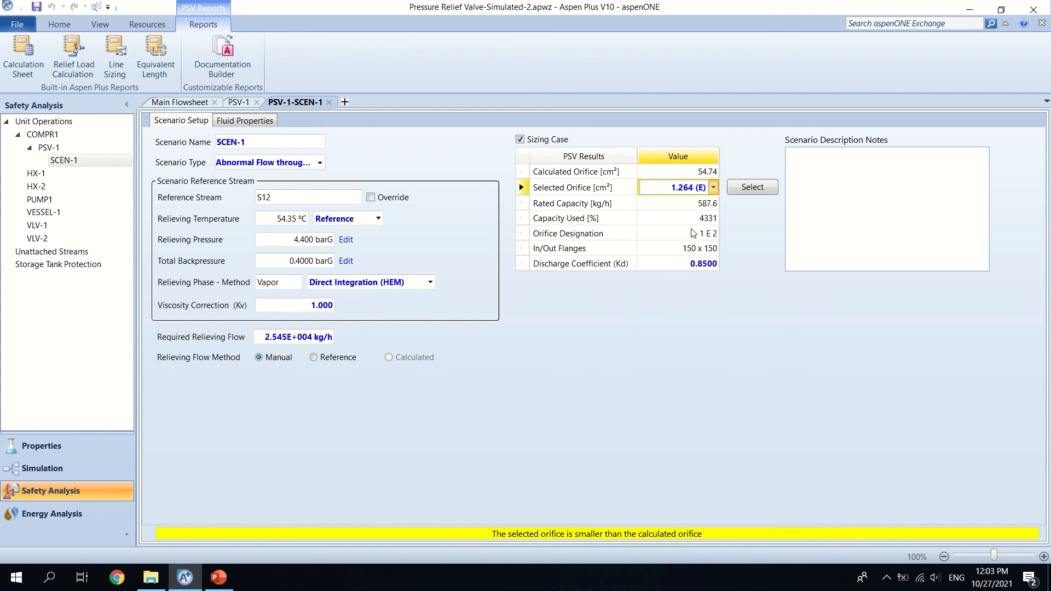
pyautogui.click(714, 187)
pyautogui.click(692, 285)
pyautogui.click(713, 188)
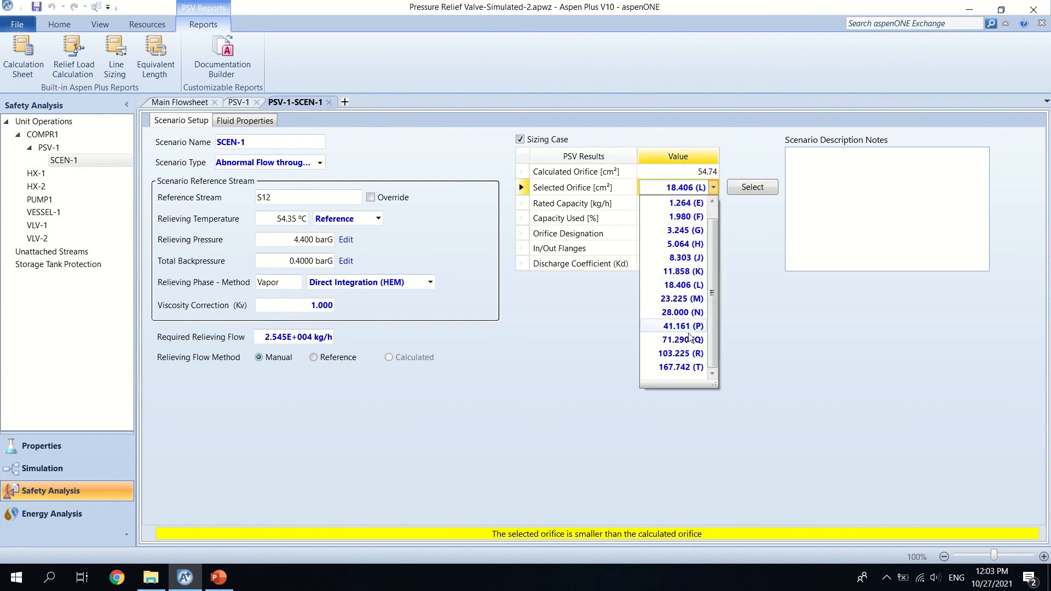
pyautogui.click(690, 352)
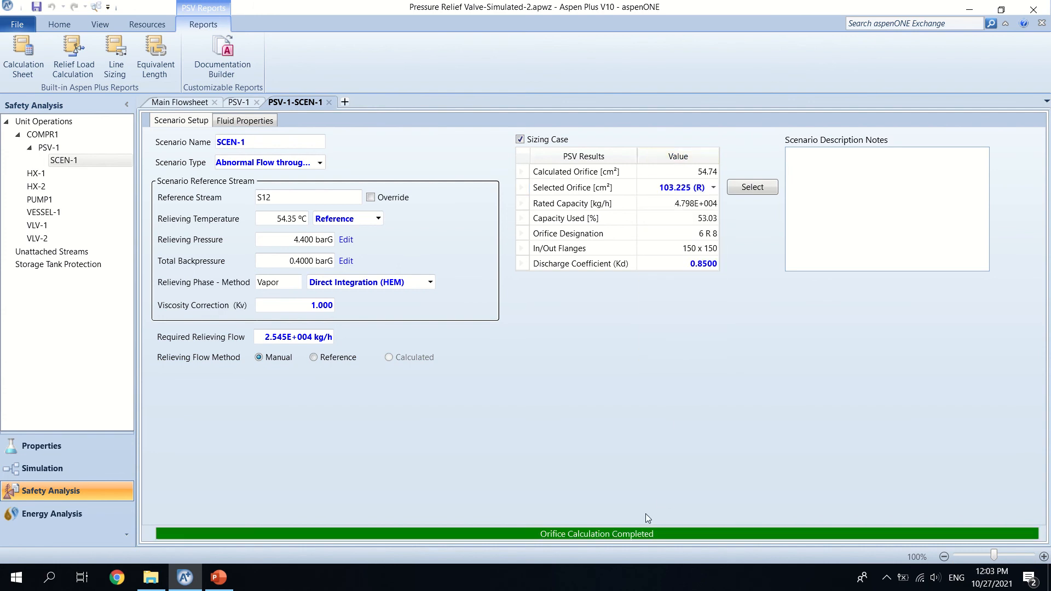
# Step: Try the 41.161 (P) orifice and settle on 71.290 (Q) as SCEN-1's selected orifice
pyautogui.click(714, 191)
pyautogui.click(714, 188)
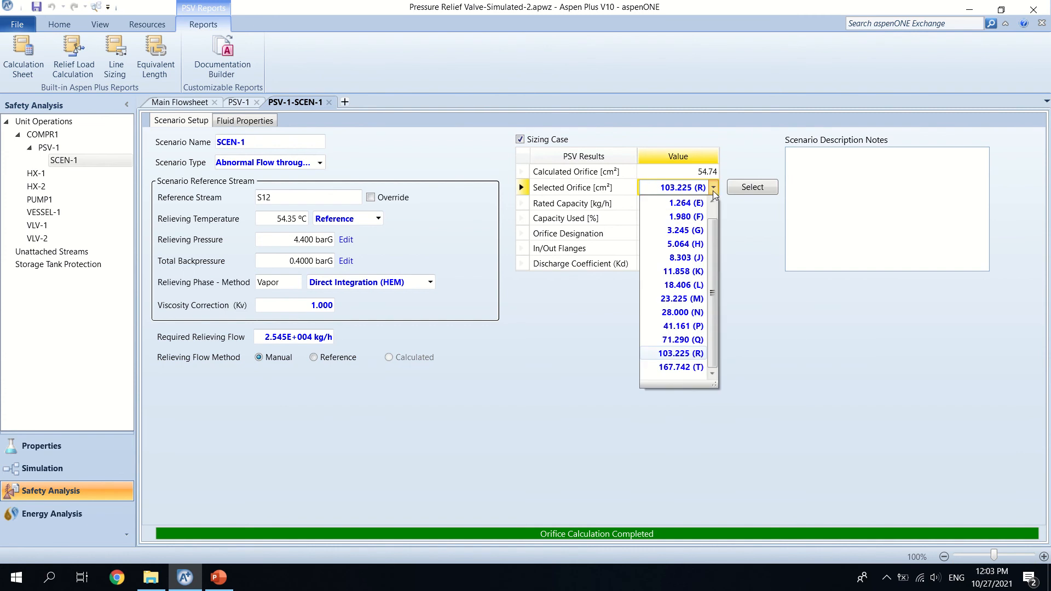
pyautogui.click(684, 327)
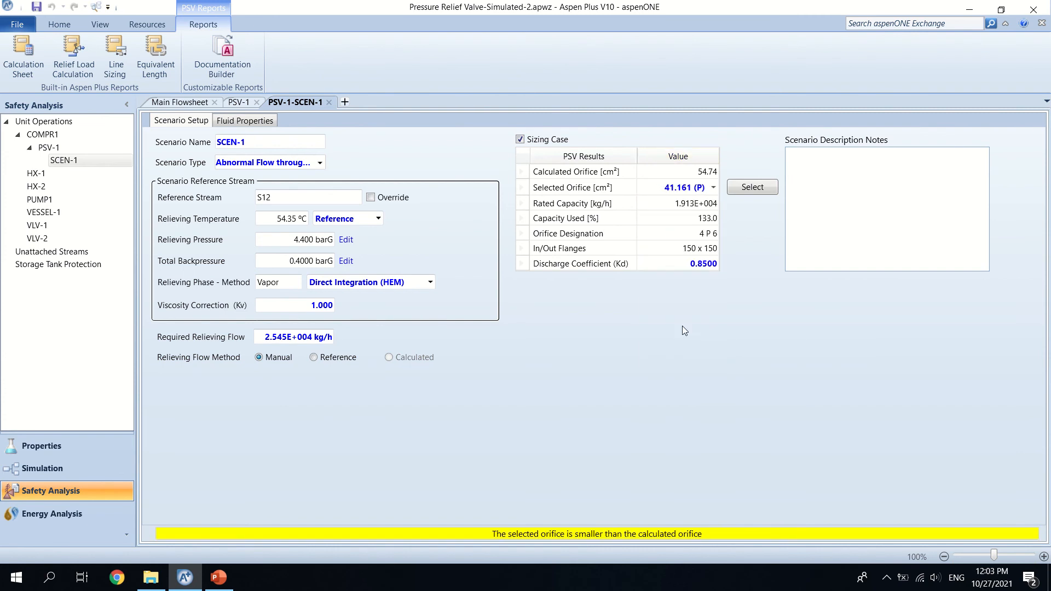
pyautogui.click(714, 187)
pyautogui.click(684, 339)
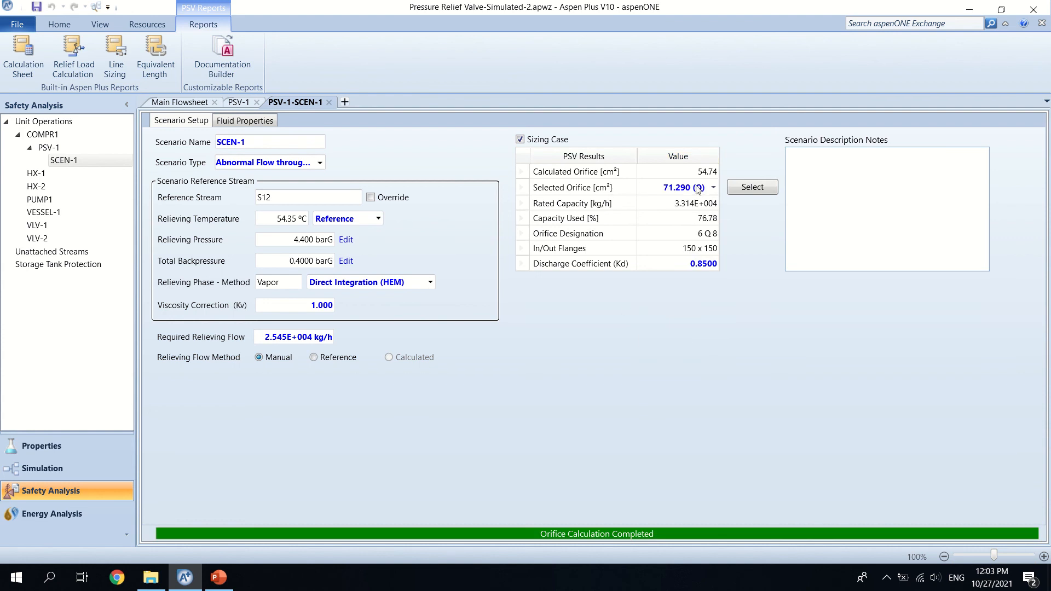
# Step: Review PSV-1's rating and open its line sizing, keeping the Rated (area) flow rate method
pyautogui.click(238, 103)
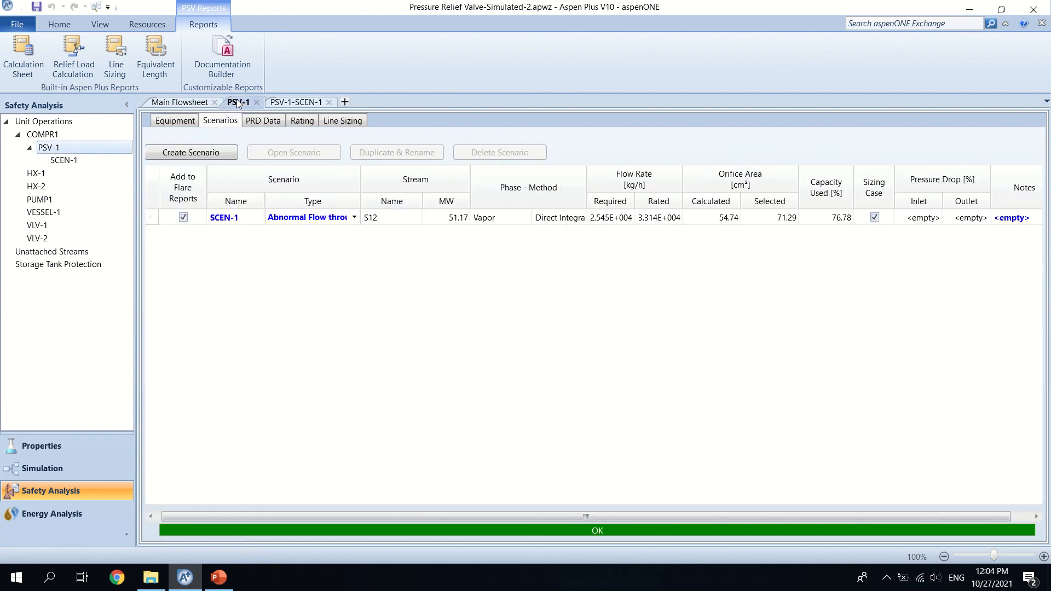
pyautogui.click(301, 123)
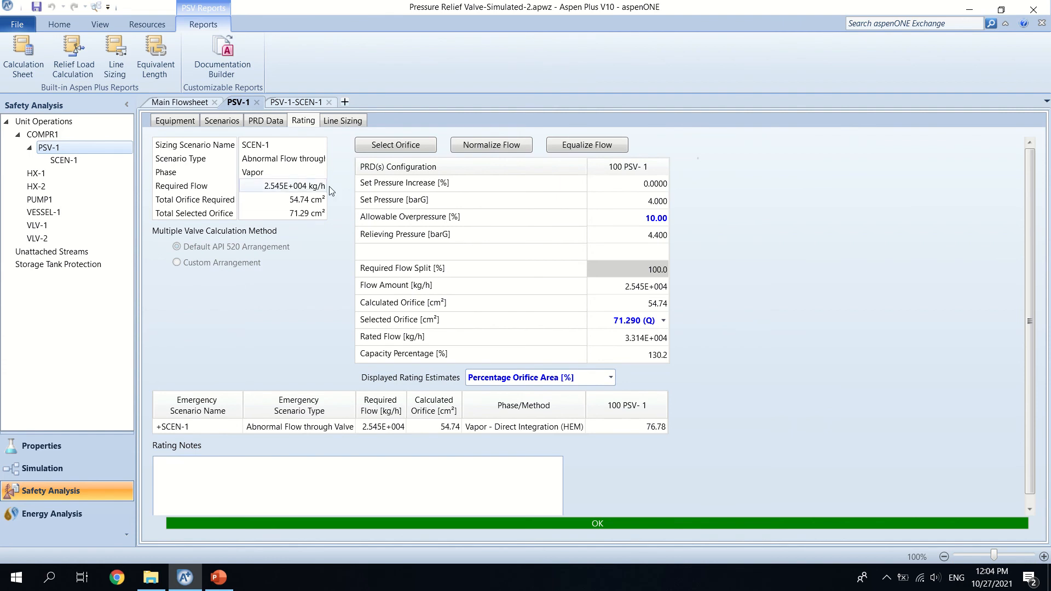
pyautogui.click(346, 123)
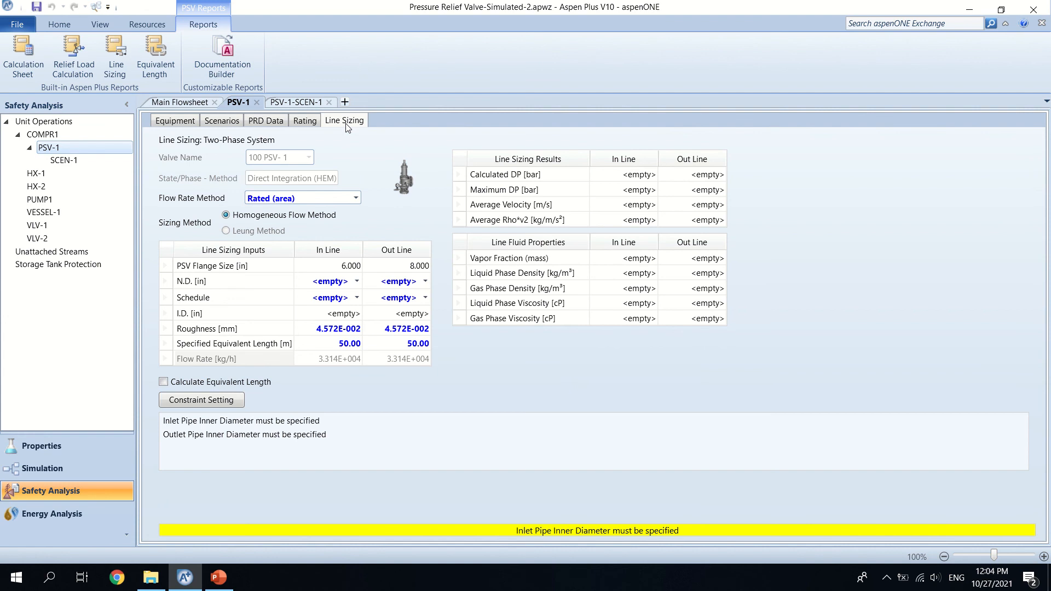
pyautogui.click(350, 201)
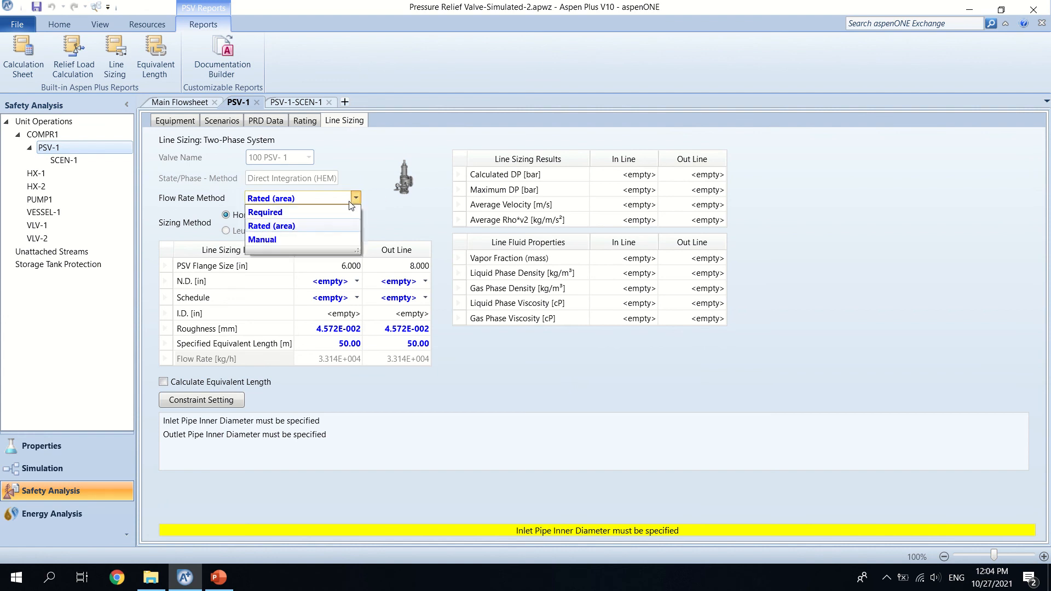
pyautogui.click(350, 203)
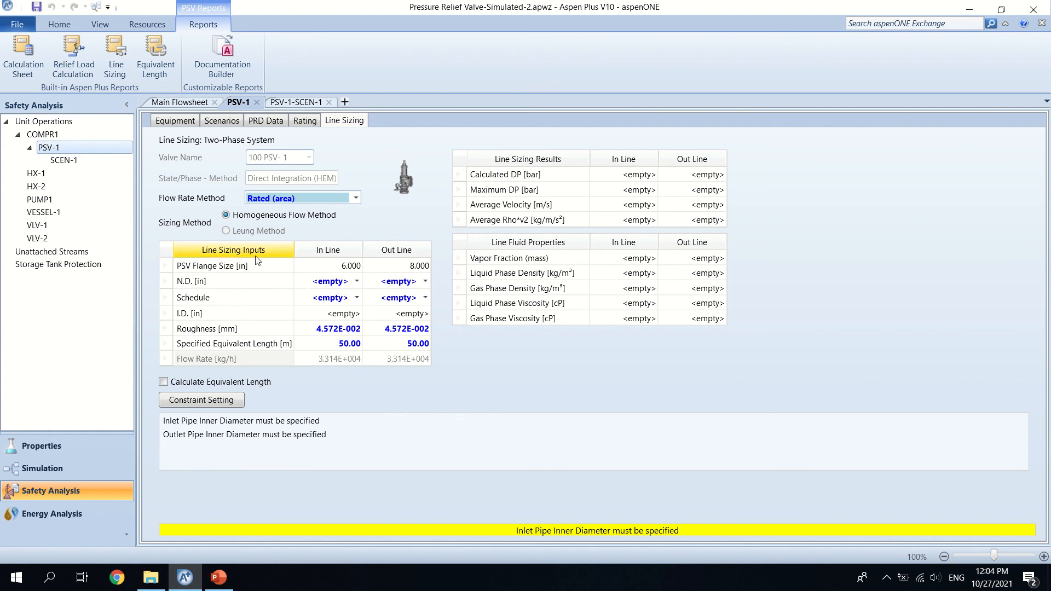
# Step: Set PSV-1's inlet line to a nominal diameter of 6 in with schedule STD
pyautogui.click(356, 282)
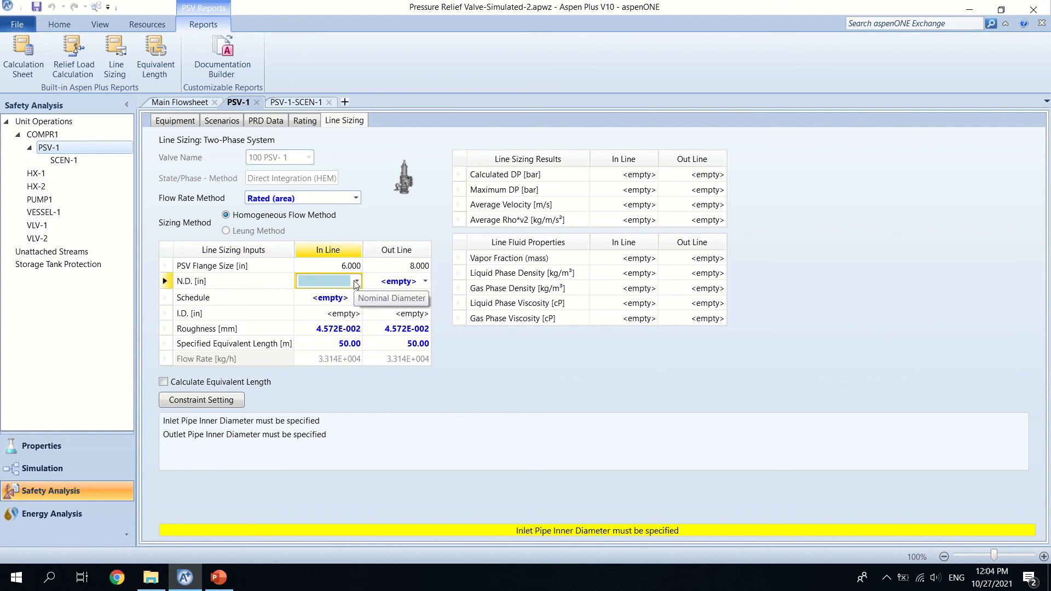
pyautogui.moveTo(357, 325); pyautogui.dragTo(356, 354)
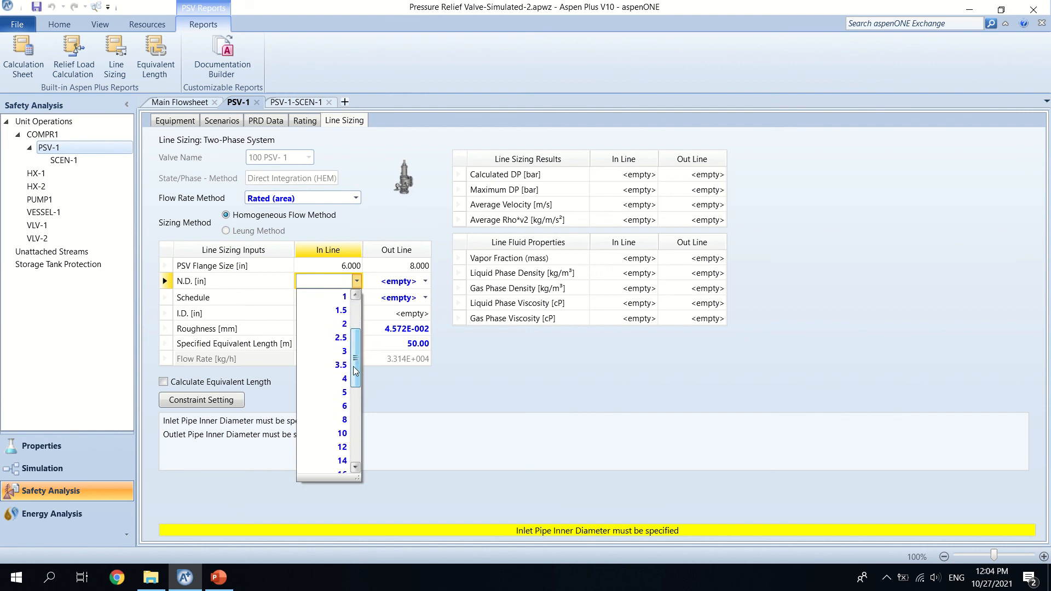
pyautogui.click(344, 410)
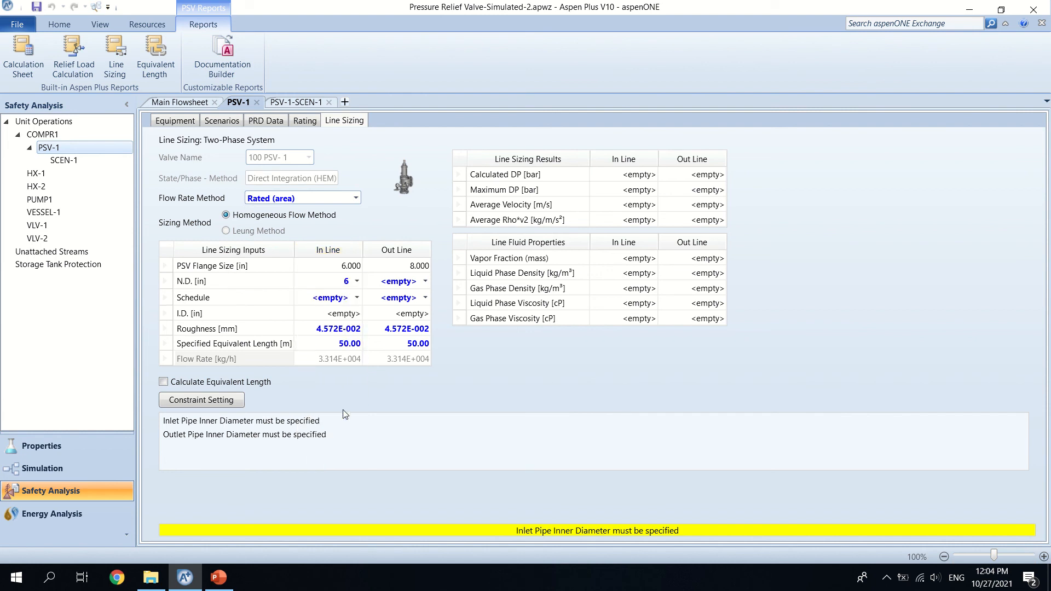
pyautogui.click(361, 299)
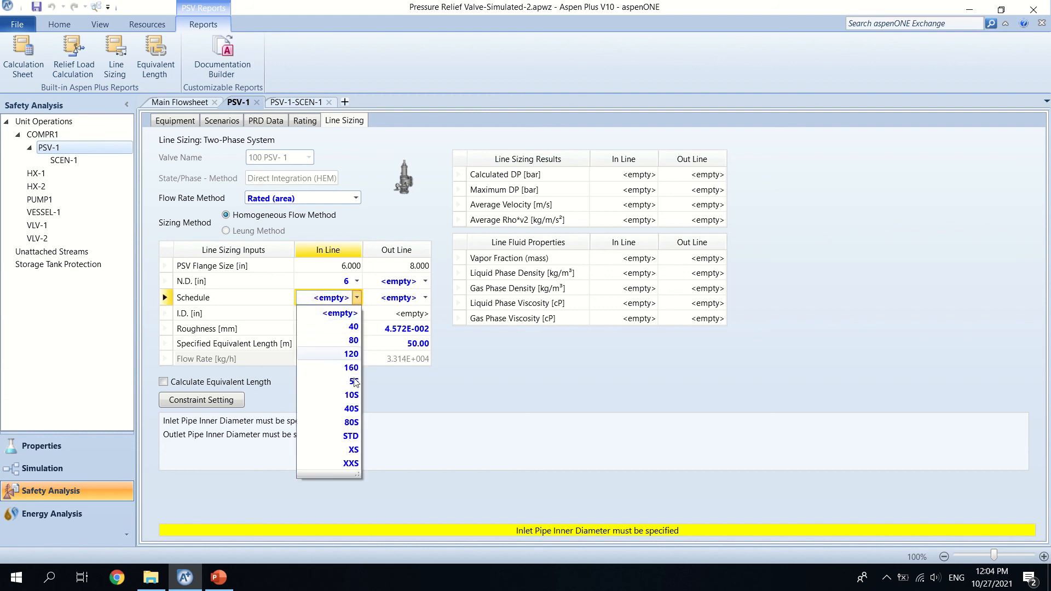
pyautogui.click(351, 436)
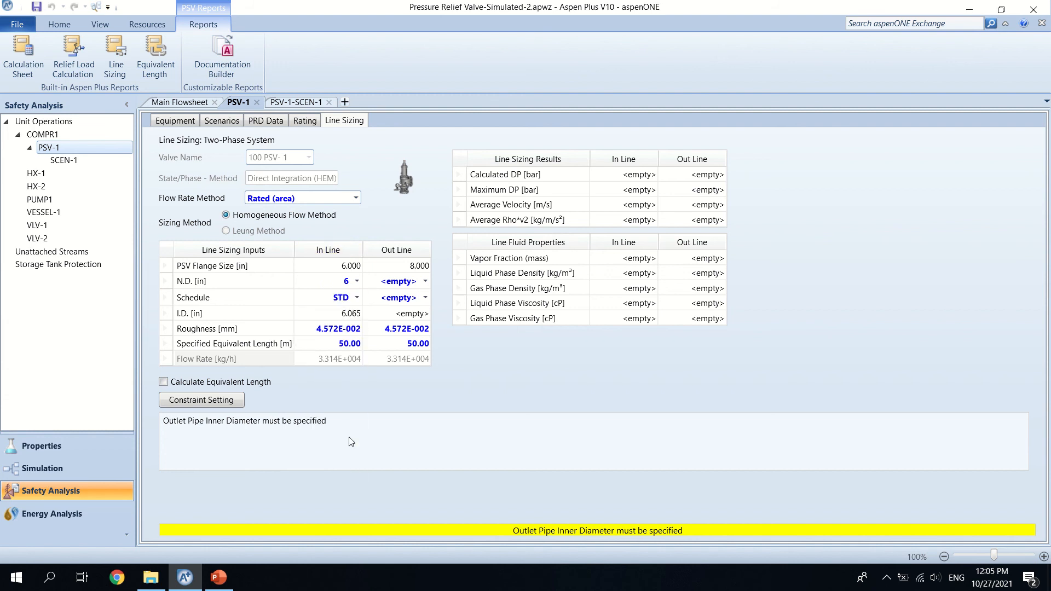
# Step: Set PSV-1's outlet line to a nominal diameter of 8 in with schedule STD
pyautogui.click(425, 281)
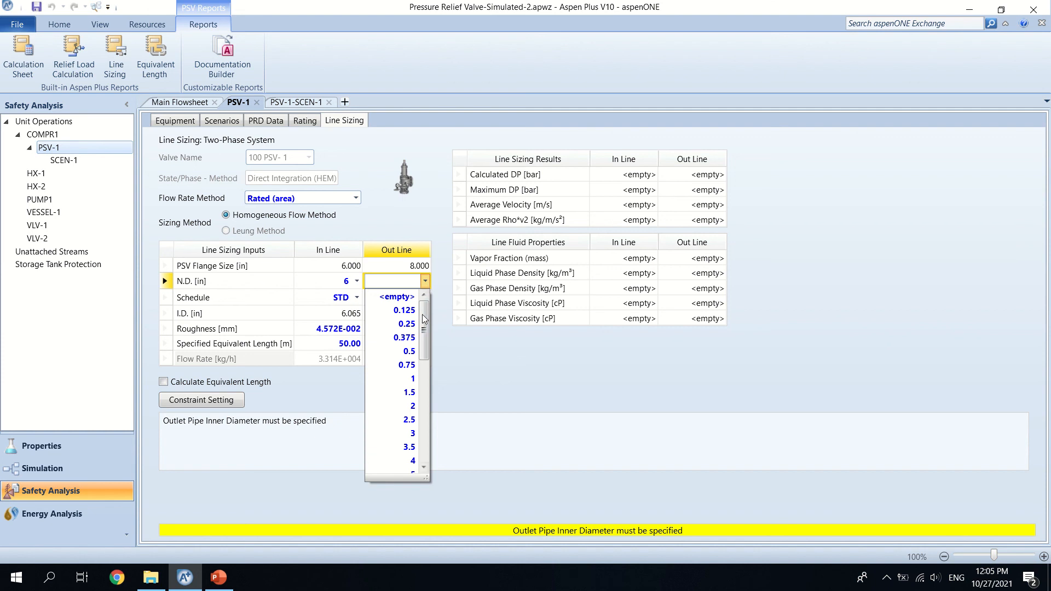
pyautogui.scroll(-1, 424, 346)
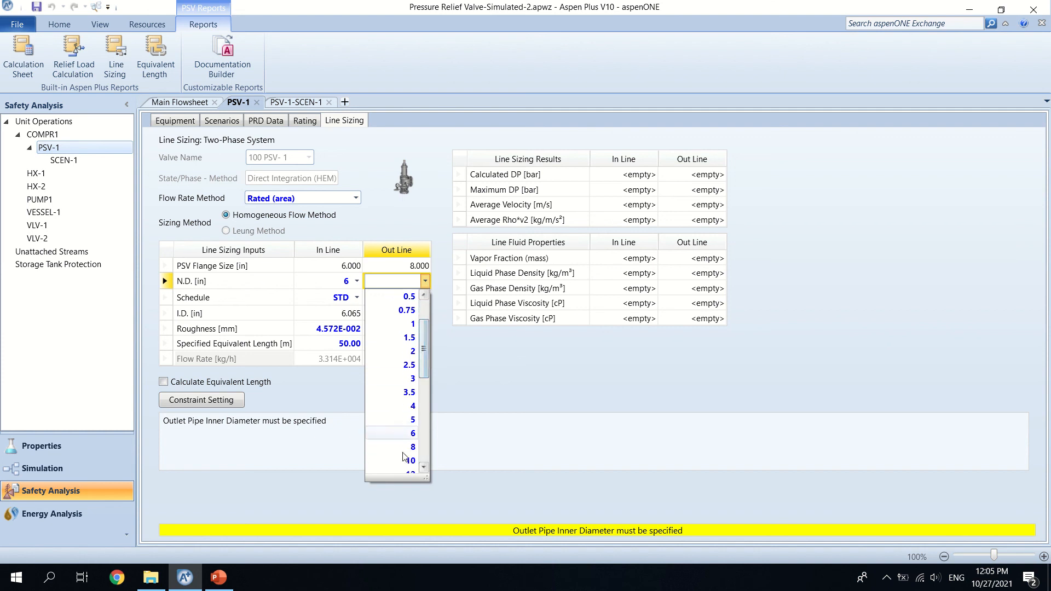
pyautogui.click(412, 457)
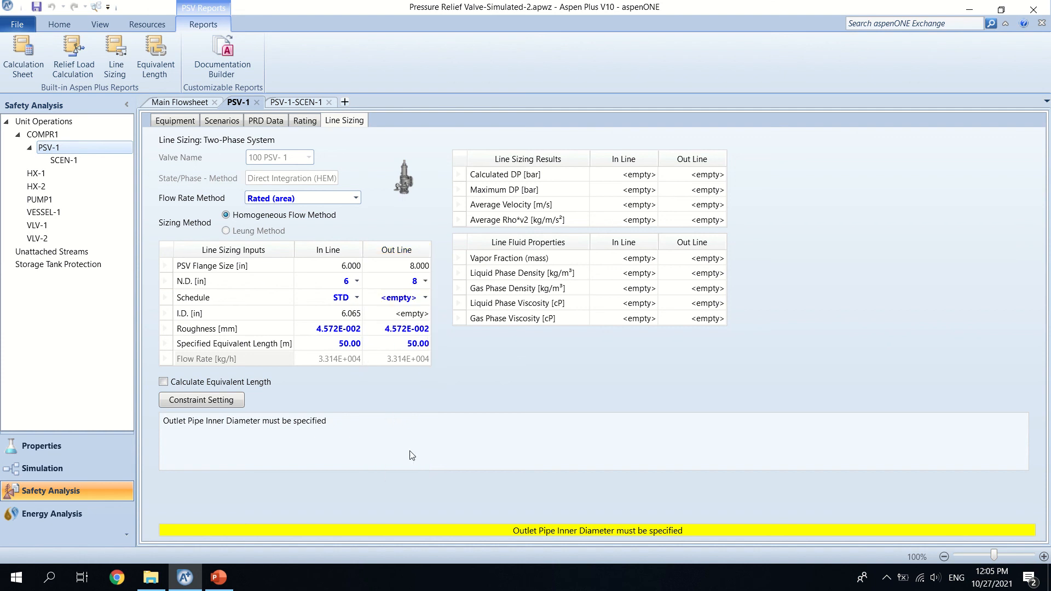
pyautogui.click(426, 297)
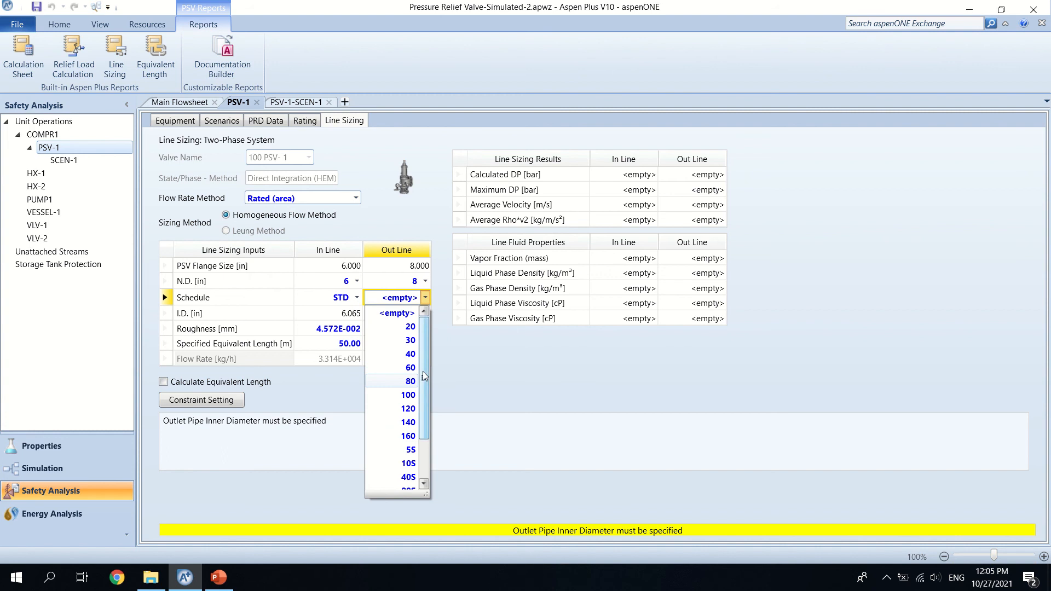
pyautogui.scroll(-1, 411, 452)
pyautogui.click(408, 464)
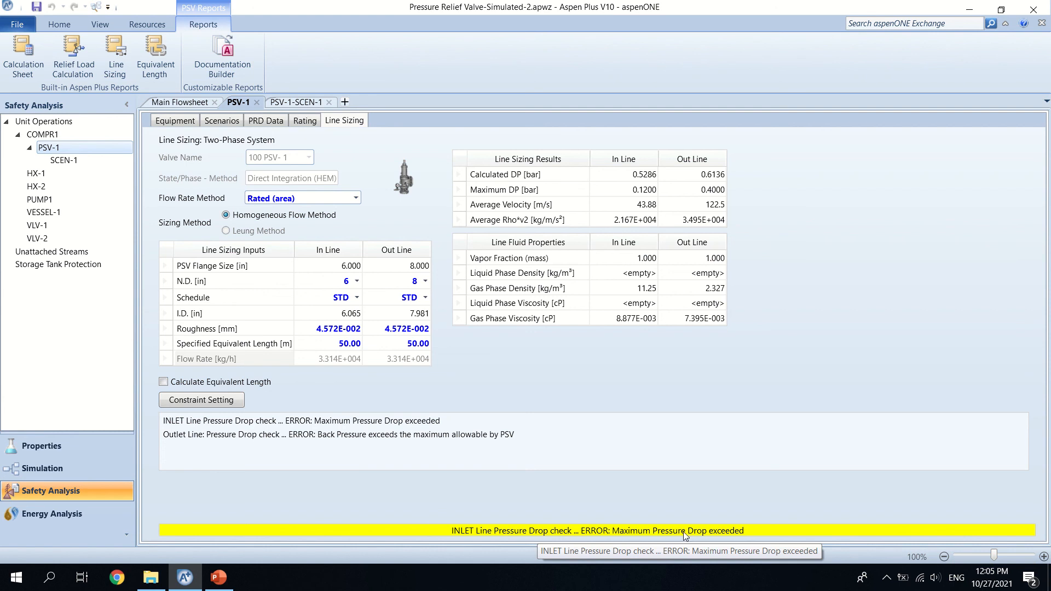
# Step: Try 8 in for PSV-1's inlet line and settle on a nominal diameter of 10 in for both the inlet and outlet lines
pyautogui.click(357, 282)
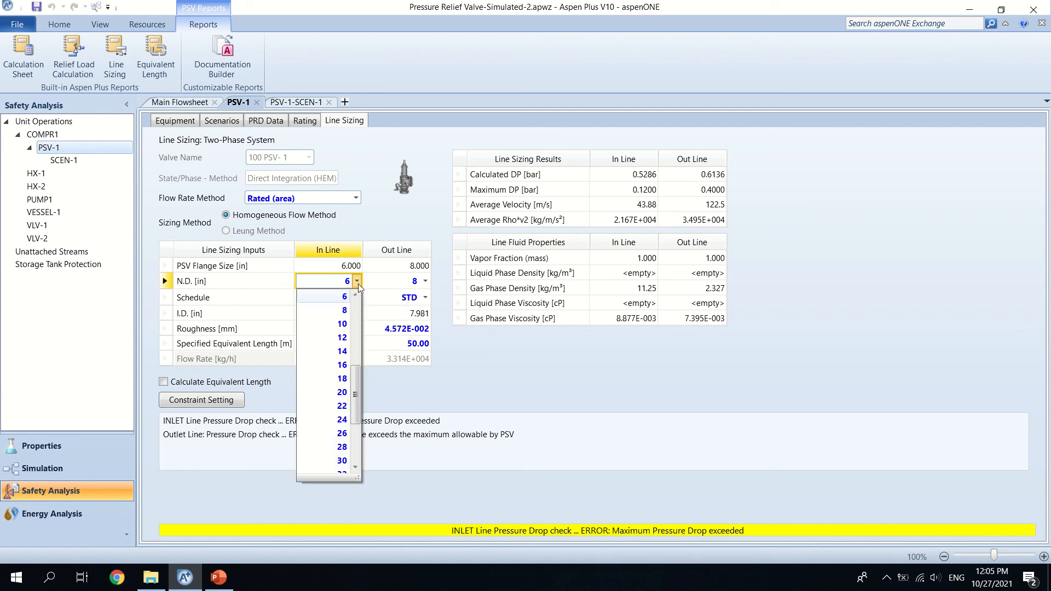
pyautogui.moveTo(357, 370); pyautogui.dragTo(357, 377)
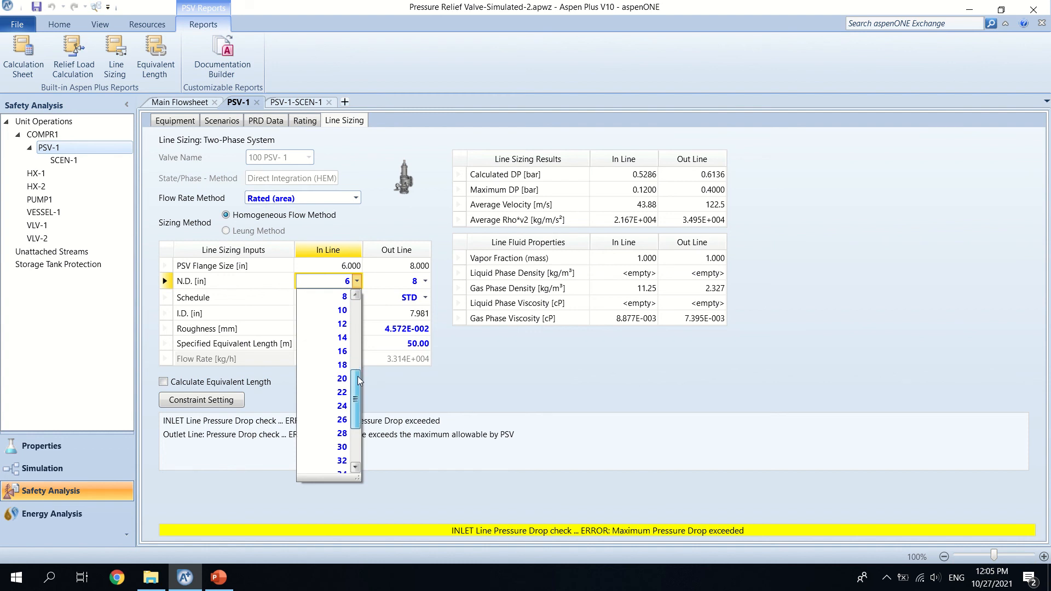
pyautogui.click(346, 298)
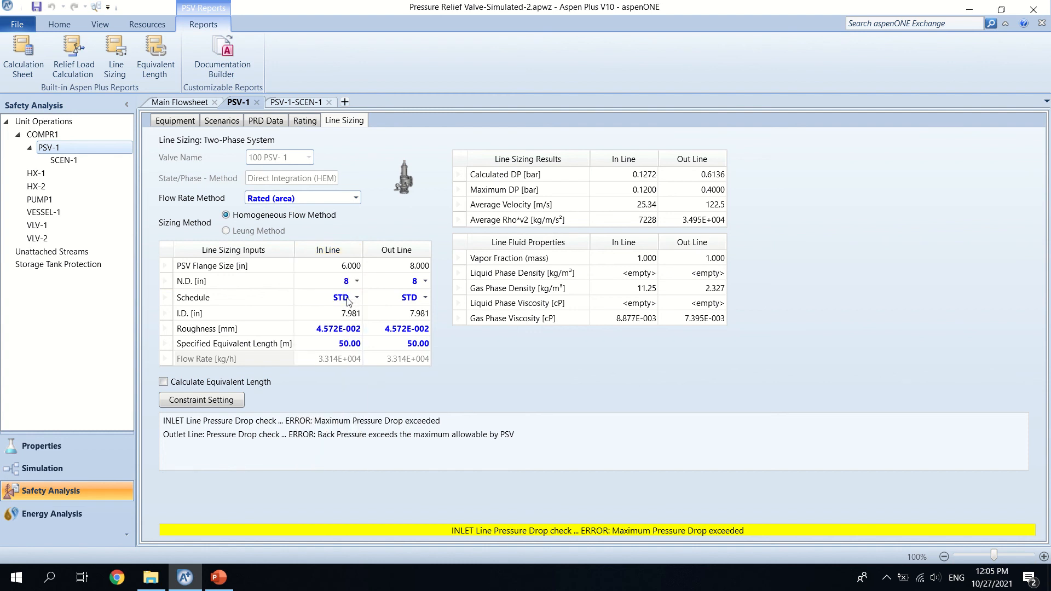
pyautogui.click(426, 283)
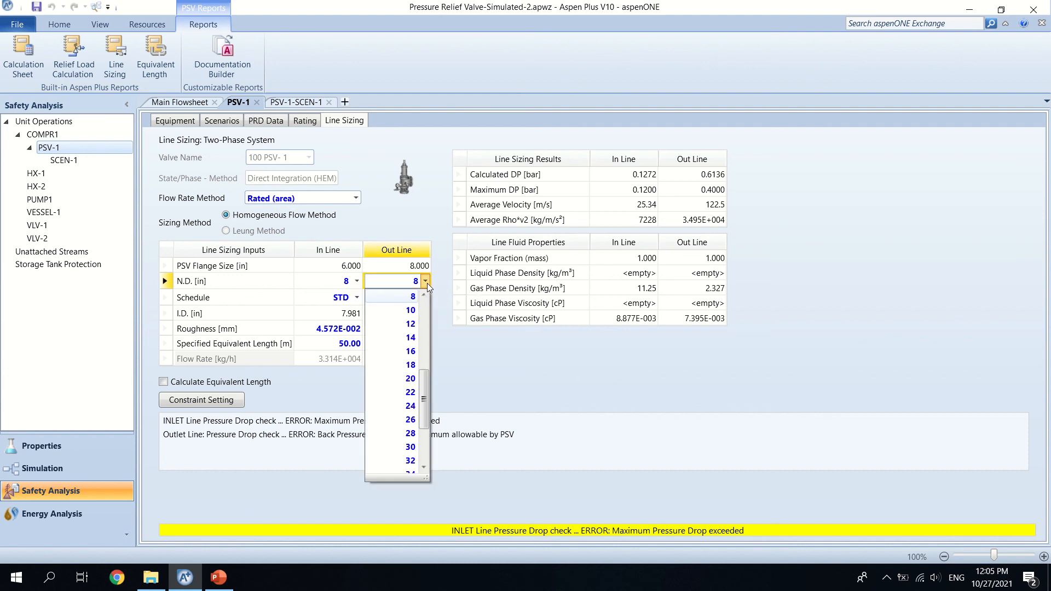
pyautogui.click(414, 311)
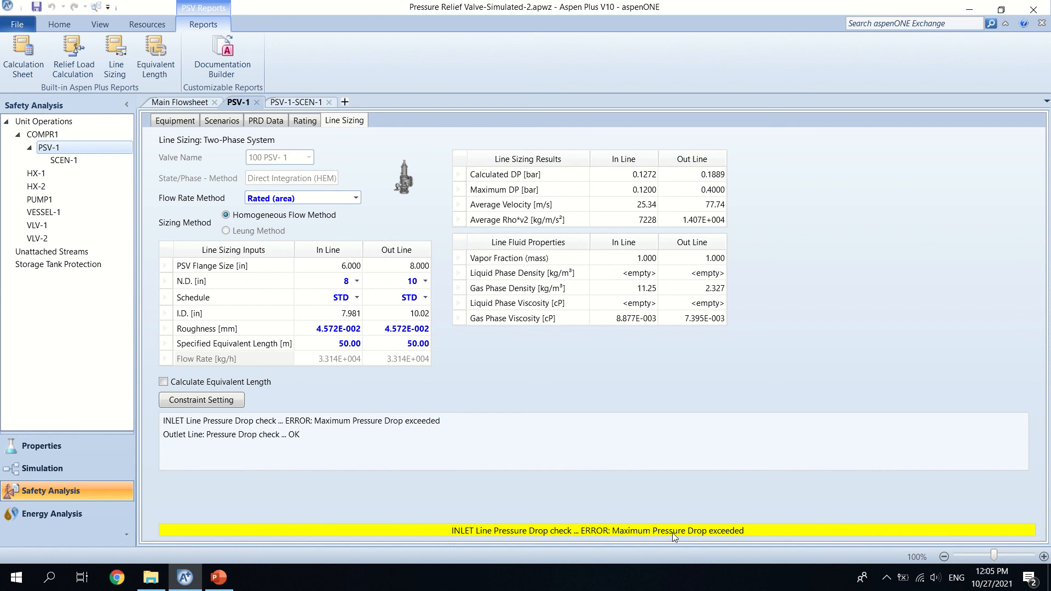
pyautogui.click(357, 281)
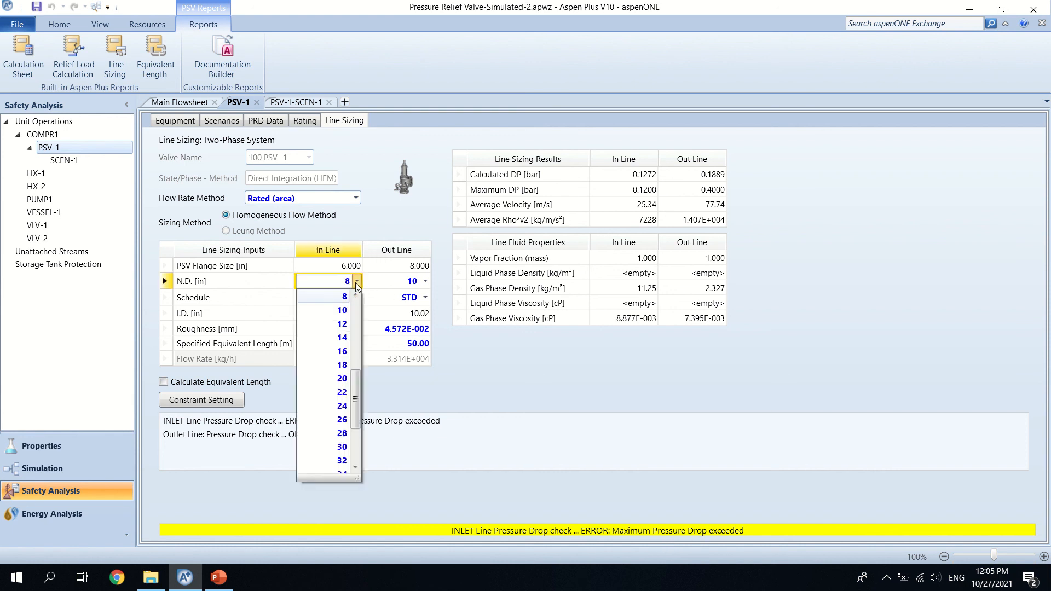
pyautogui.click(344, 310)
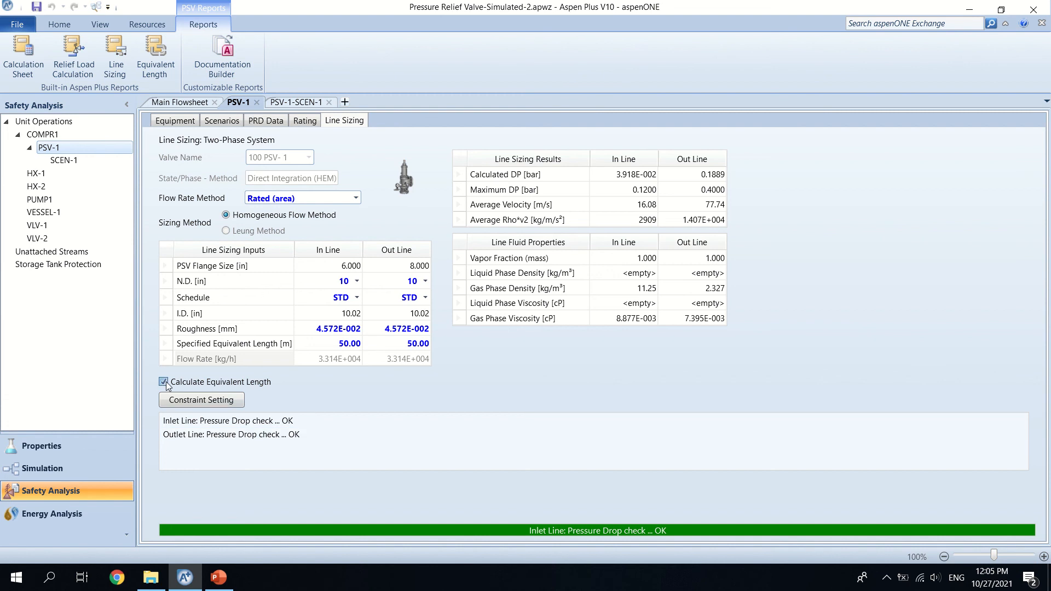
# Step: Turn on the equivalent length calculation and review the line sizing limit settings, accepting them as they are
pyautogui.click(214, 405)
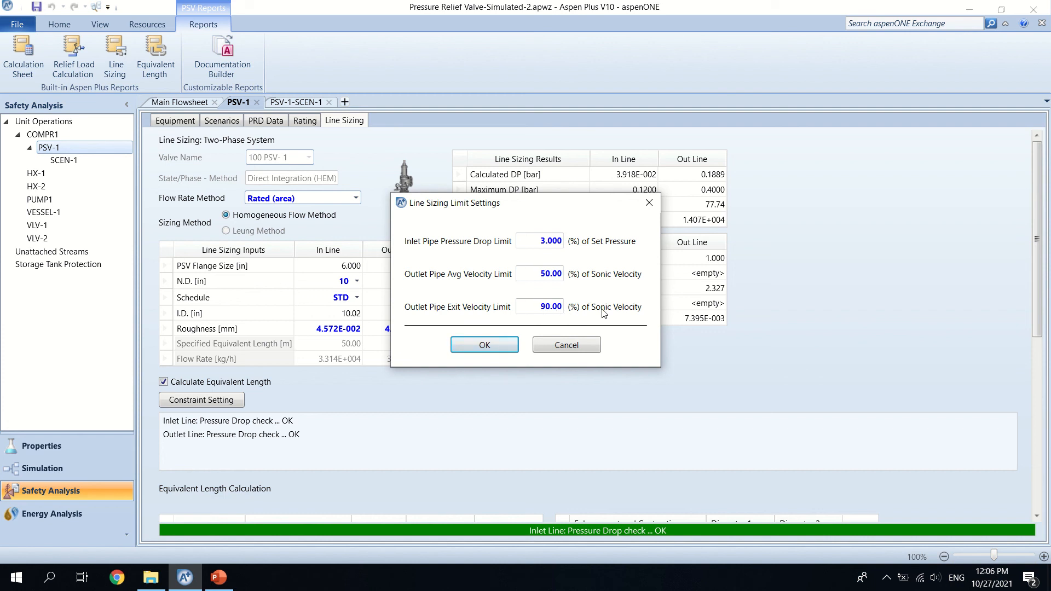
pyautogui.click(485, 344)
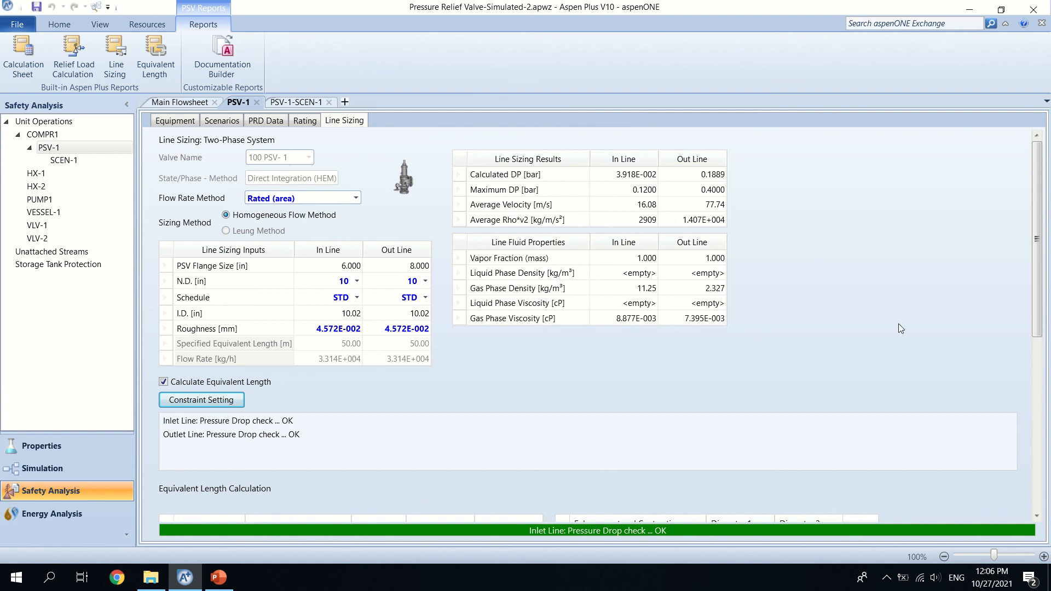
# Step: Enter 1 fully open gate valve for both the inlet line and the outlet line in the equivalent length calculation
pyautogui.moveTo(1038, 296); pyautogui.dragTo(1038, 454)
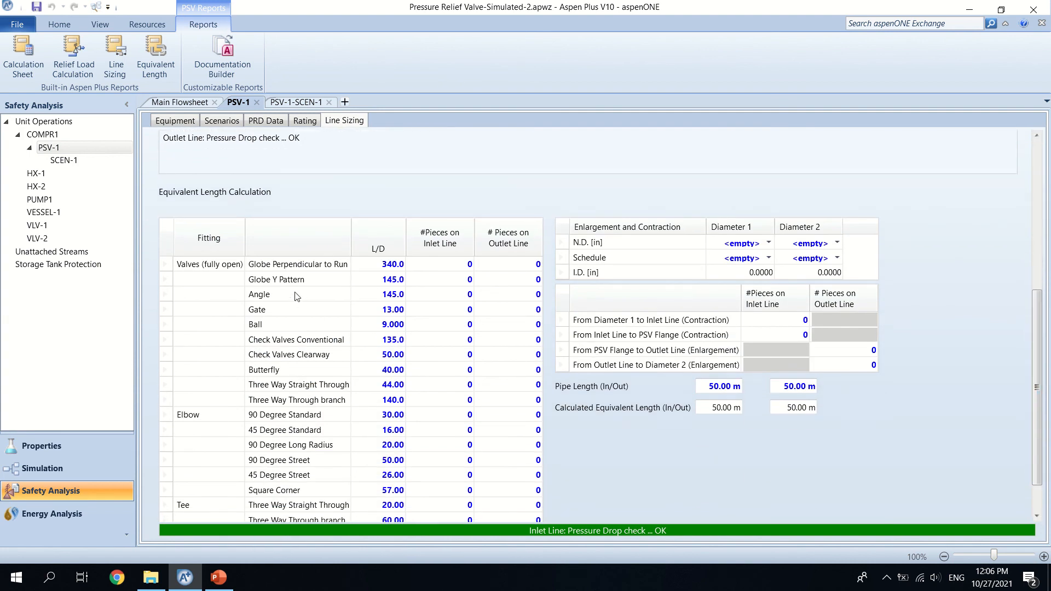
pyautogui.click(451, 316)
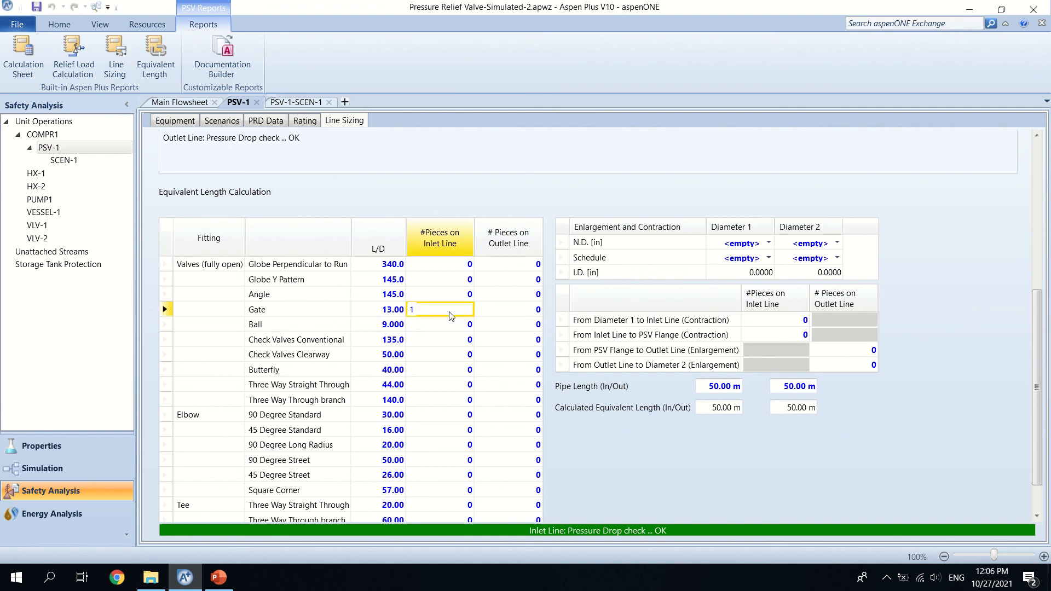
pyautogui.click(515, 315)
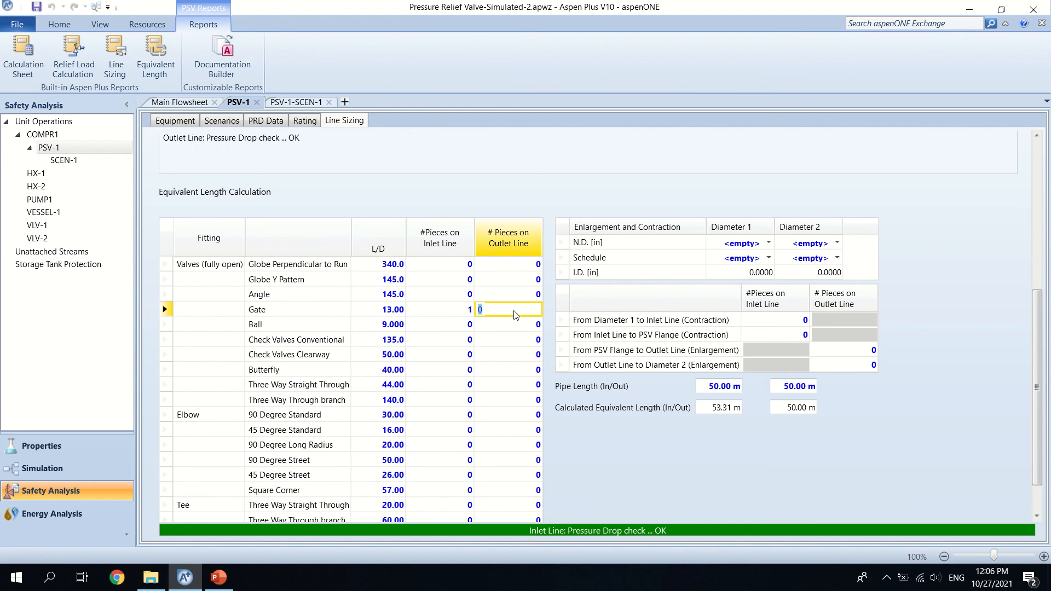
pyautogui.press('Return')
pyautogui.click(518, 355)
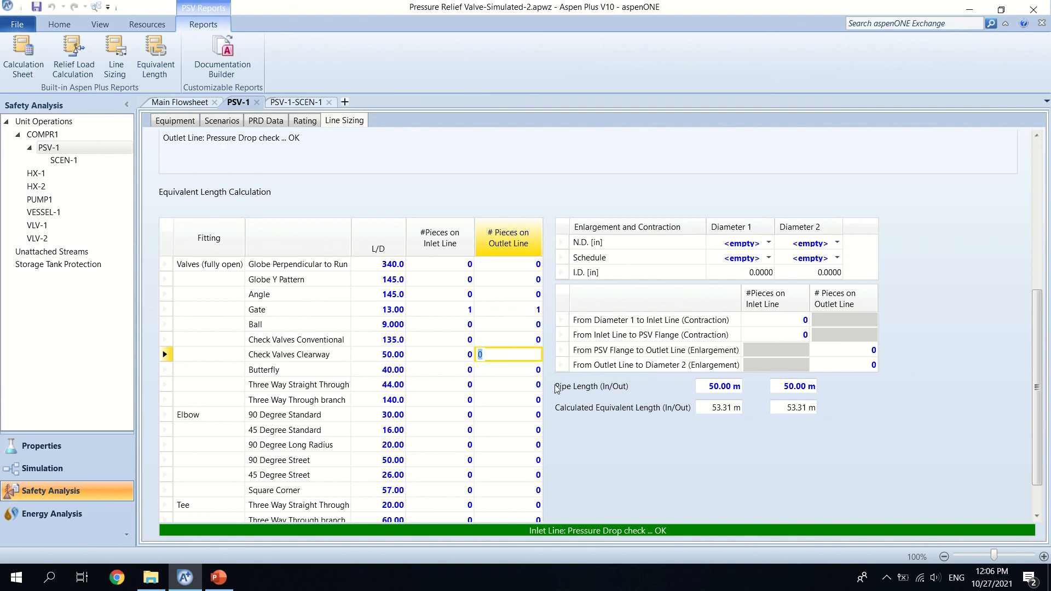
# Step: Set the pipe length to 20 m for the inlet line and 30 m for the outlet line
pyautogui.click(713, 392)
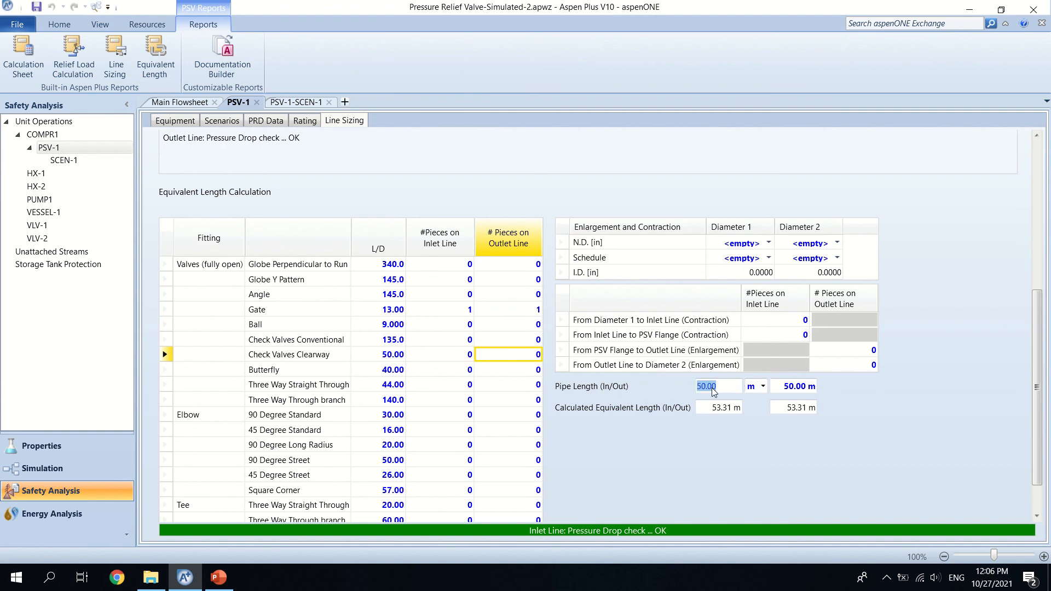
pyautogui.write('20')
pyautogui.press('Return')
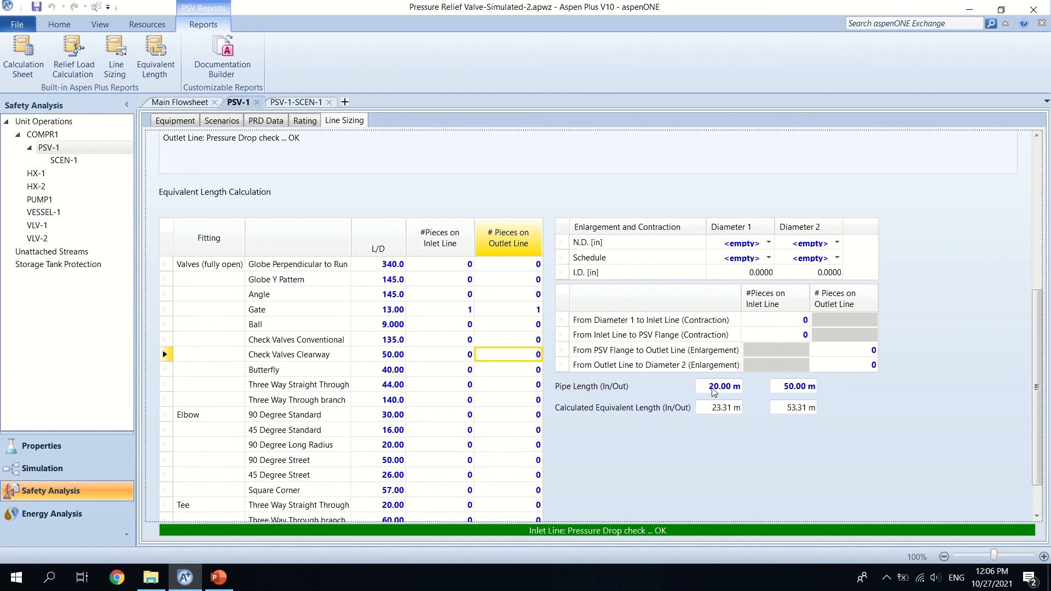
pyautogui.click(791, 391)
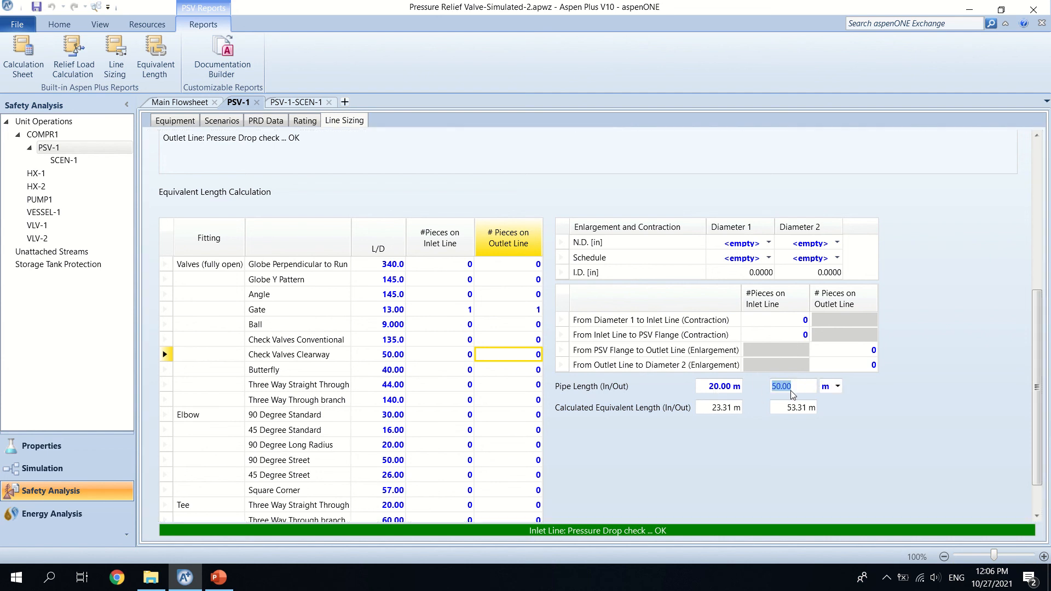
pyautogui.write('30')
pyautogui.press('Return')
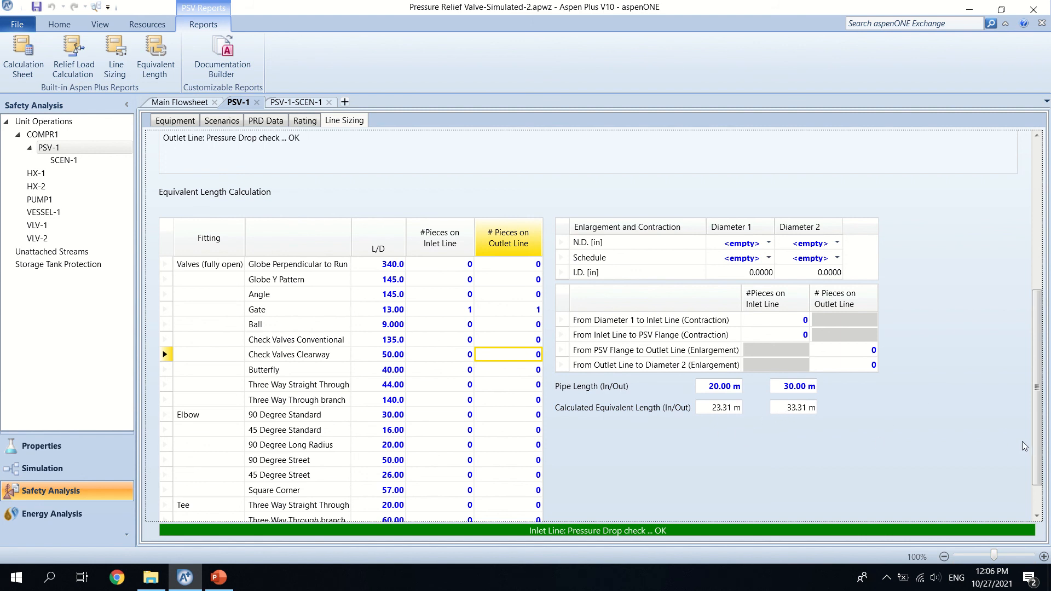
# Step: Create scenario SCEN-2 for PSV-1 with the type Failure of Automatic Controls and make it the sizing case
pyautogui.moveTo(1037, 445); pyautogui.dragTo(1007, 271)
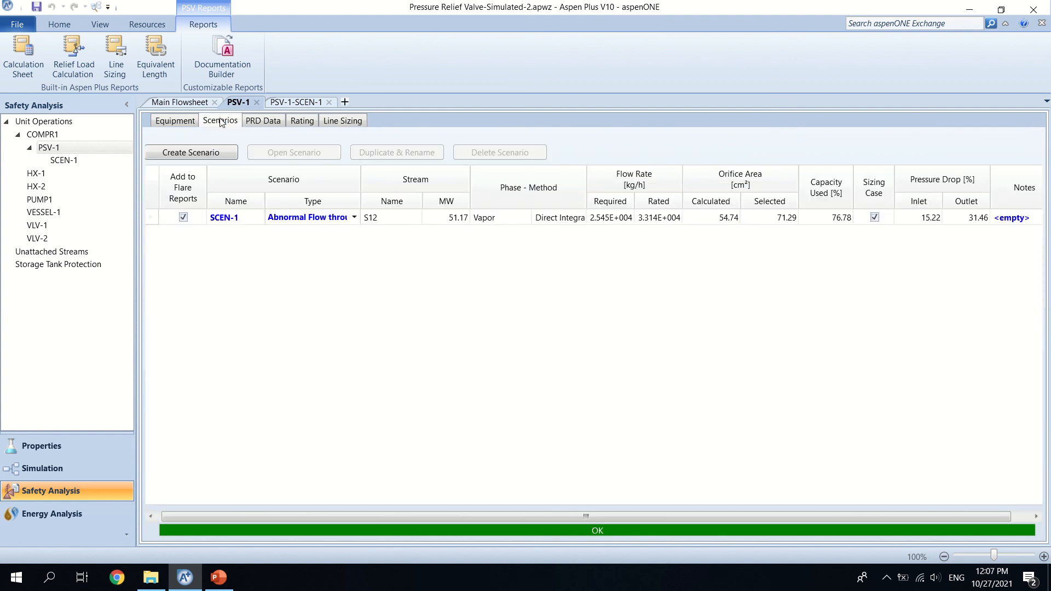
pyautogui.click(208, 158)
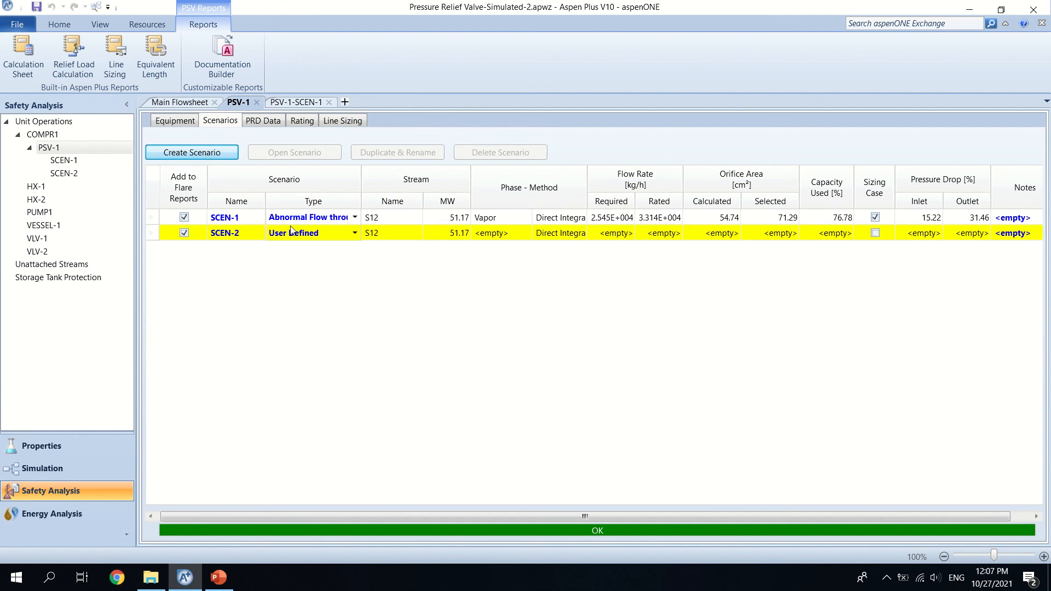
pyautogui.click(355, 235)
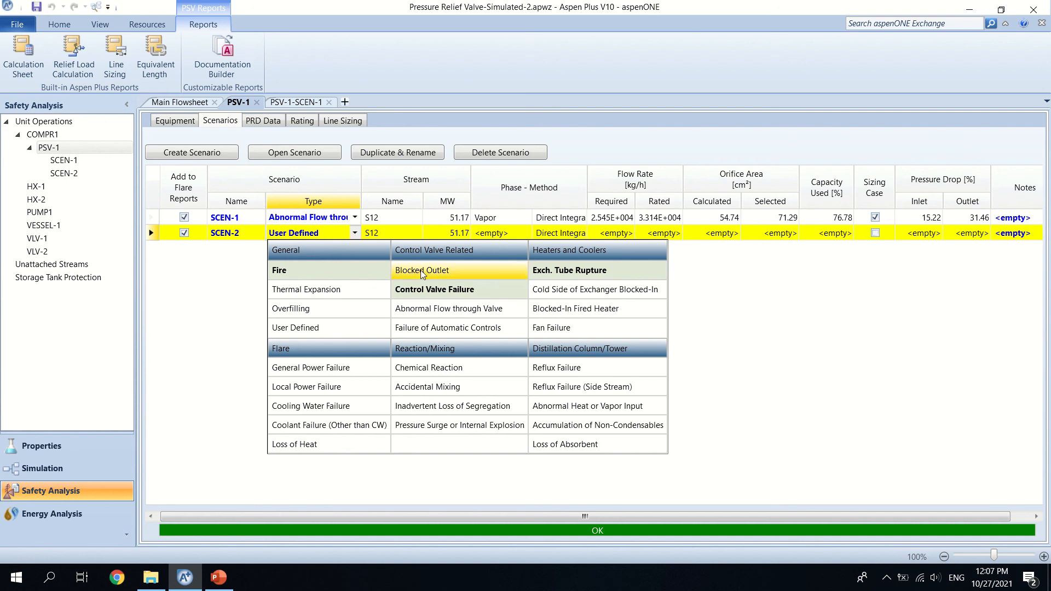
pyautogui.click(426, 328)
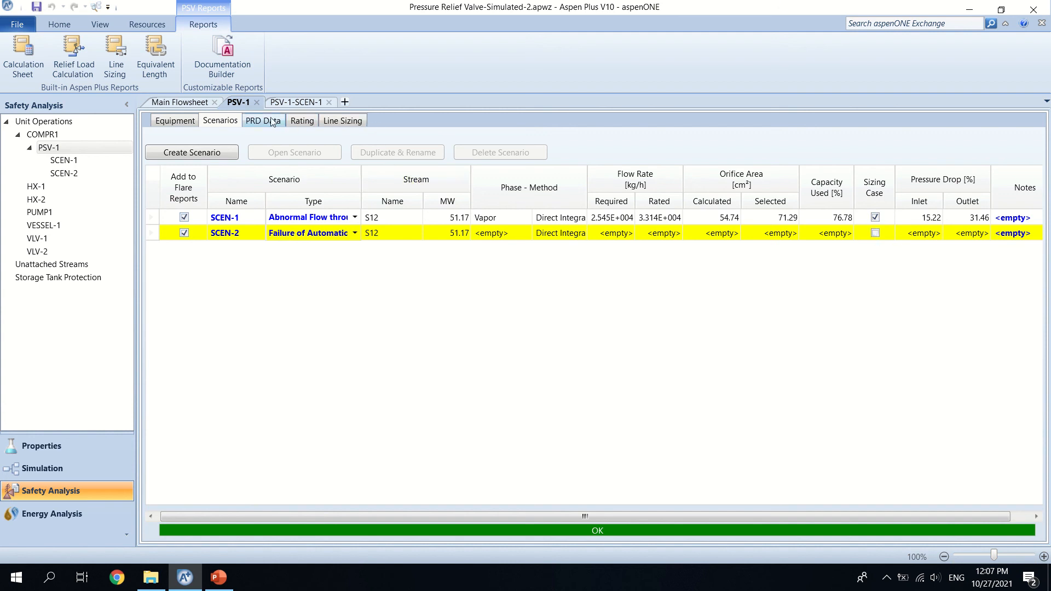
pyautogui.click(875, 233)
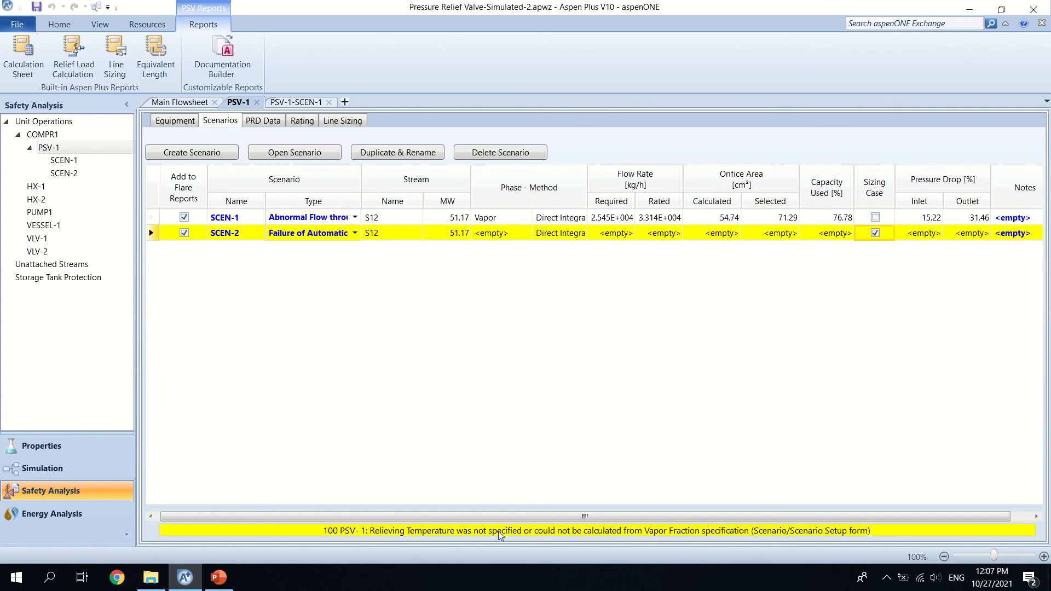
# Step: Open SCEN-2, keep its scenario type, and set its relieving temperature and relieving flow method to Reference
pyautogui.click(297, 151)
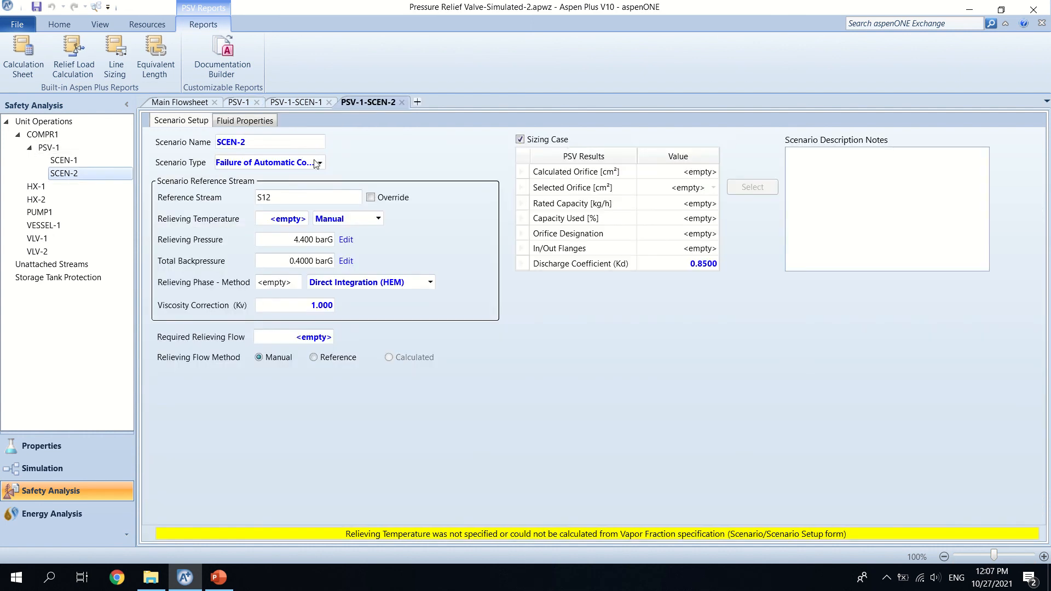
pyautogui.click(319, 164)
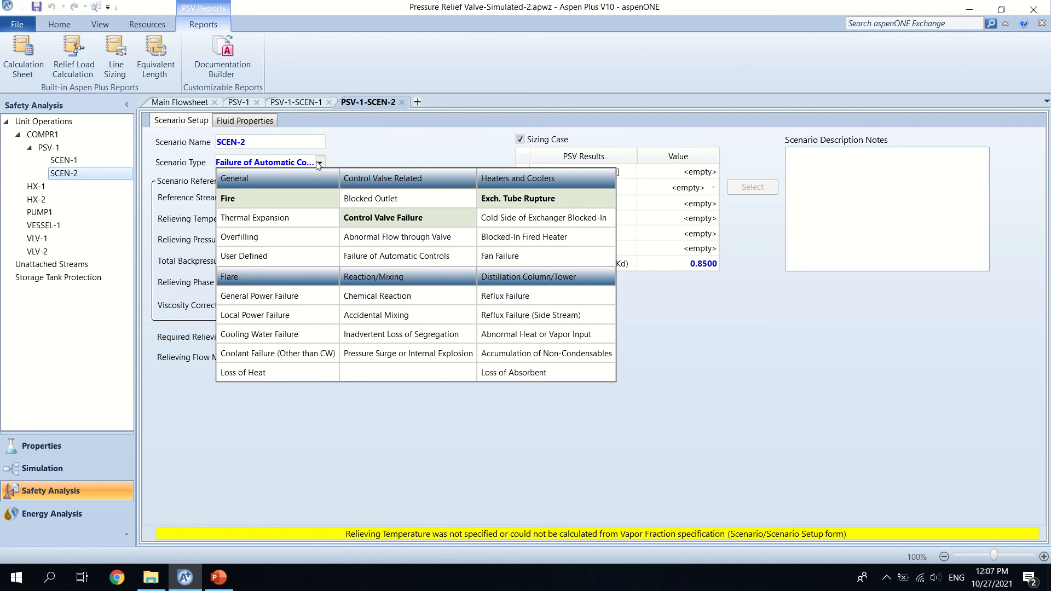
pyautogui.click(366, 142)
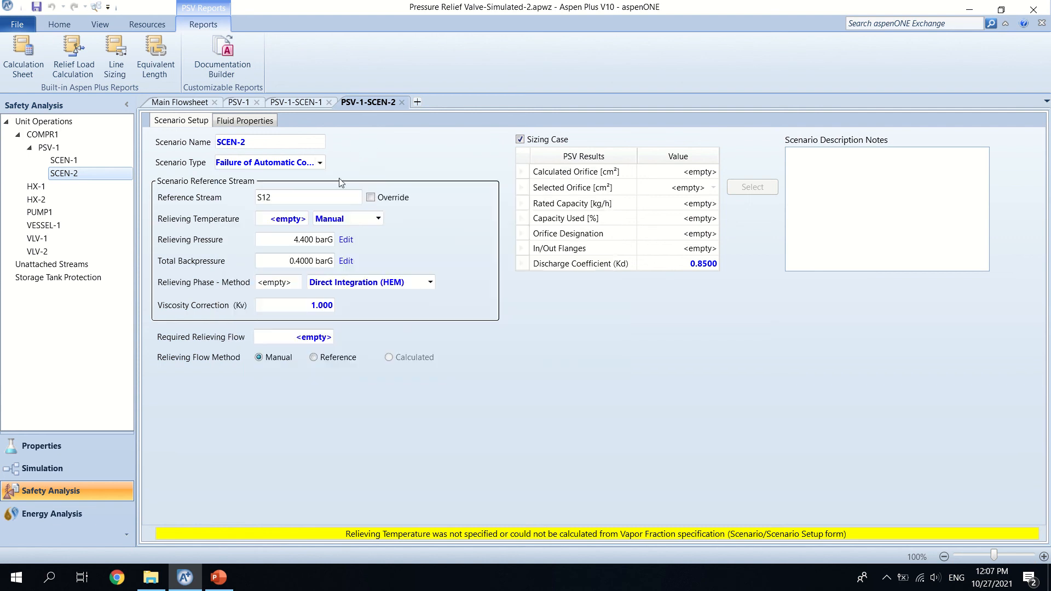
pyautogui.click(378, 217)
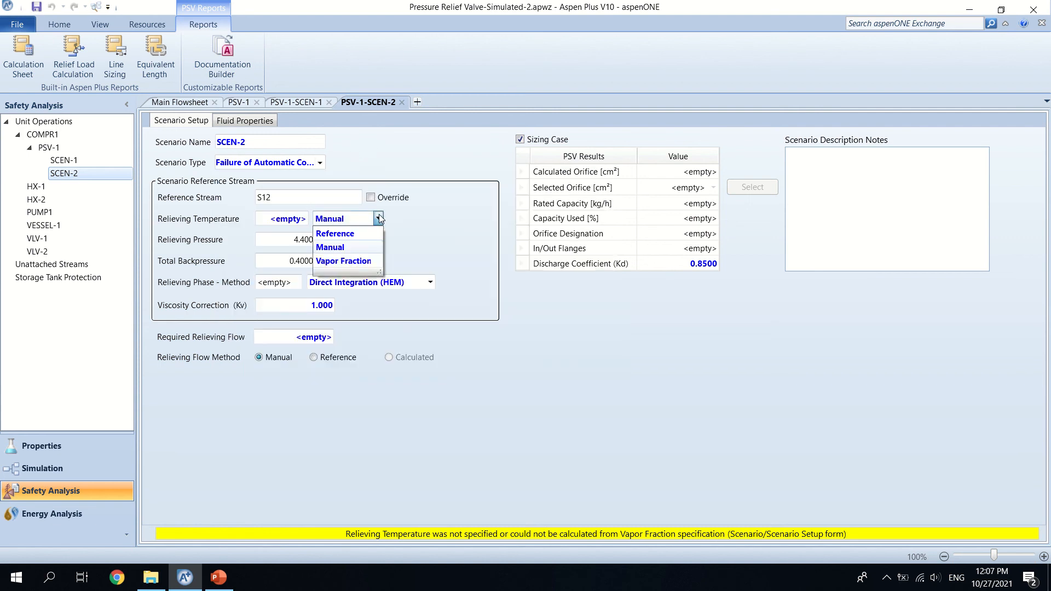
pyautogui.click(358, 241)
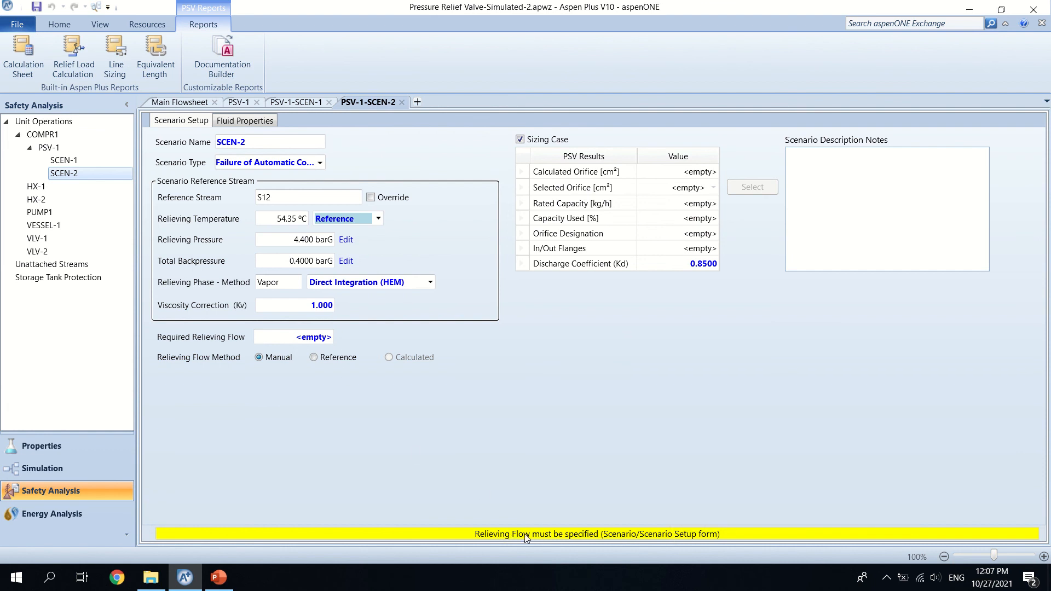
pyautogui.click(314, 357)
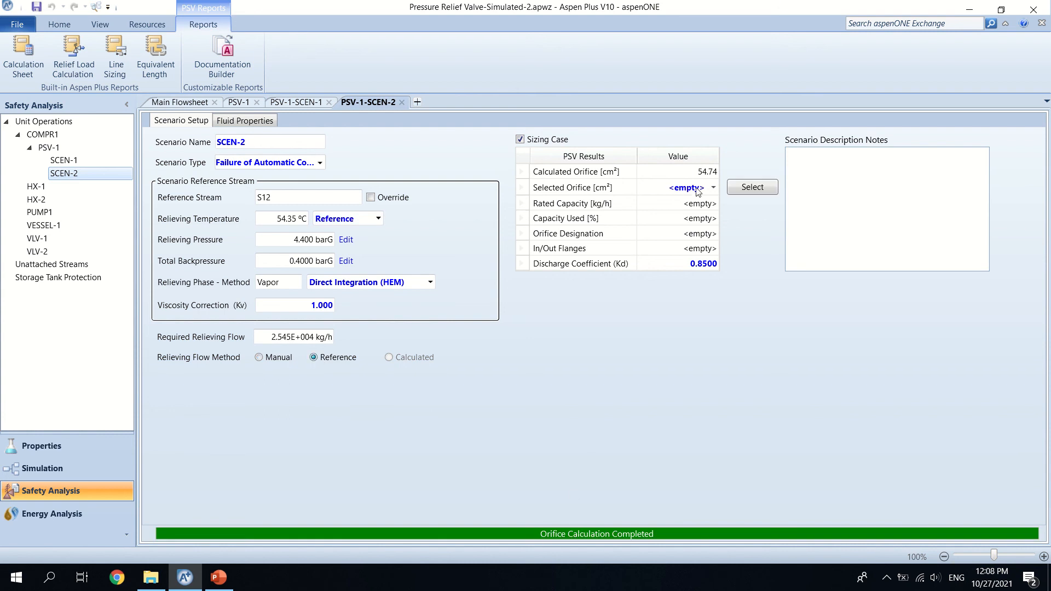
# Step: Compare the 71.290 (Q) and 41.161 (P) orifices for SCEN-2, settle on 71.290 (Q), and return to PSV-1's scenario list
pyautogui.click(713, 188)
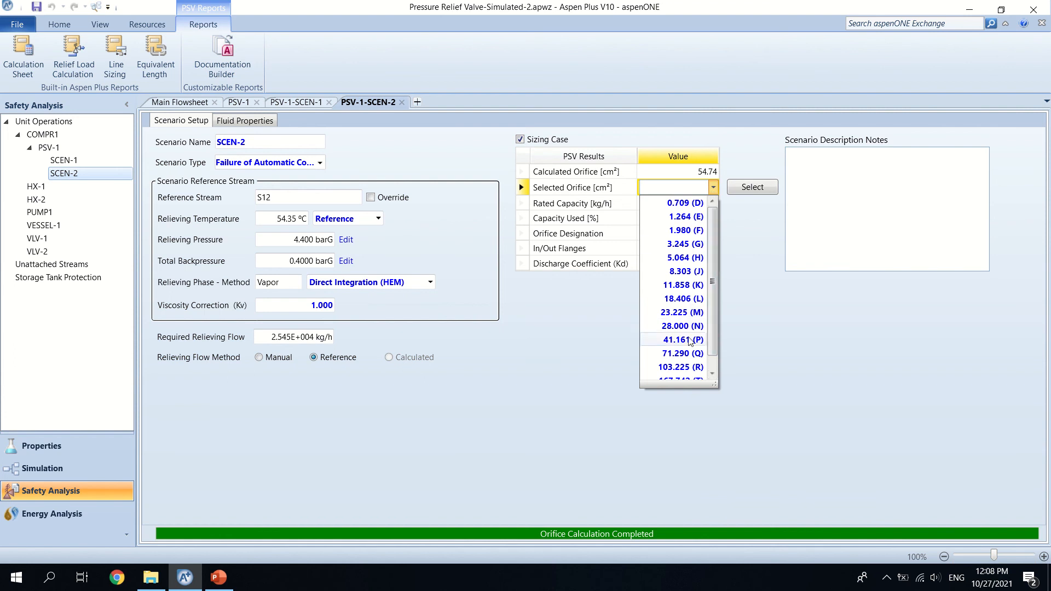
pyautogui.click(689, 354)
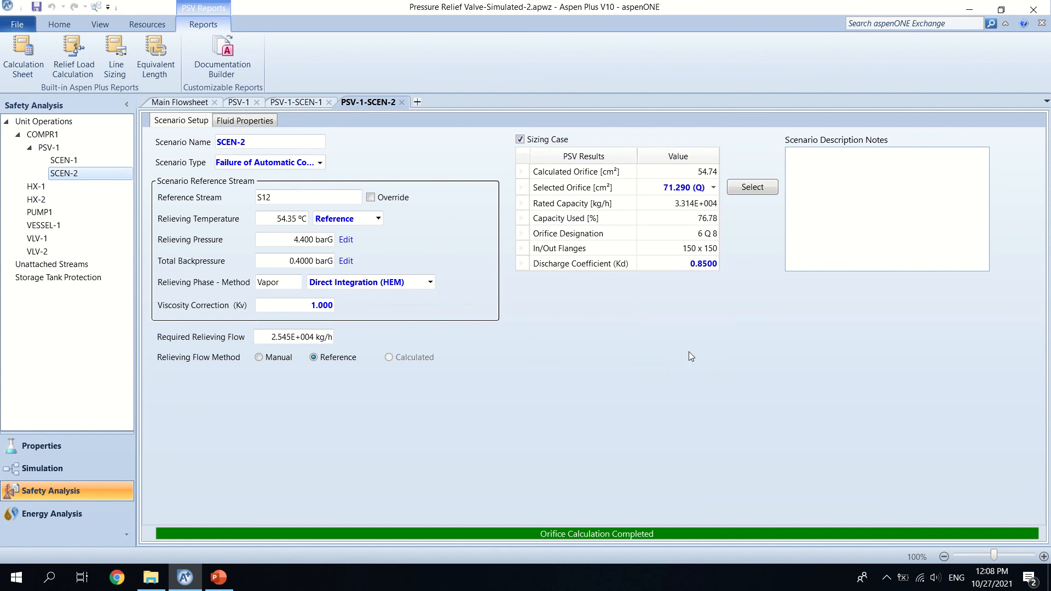
pyautogui.click(714, 187)
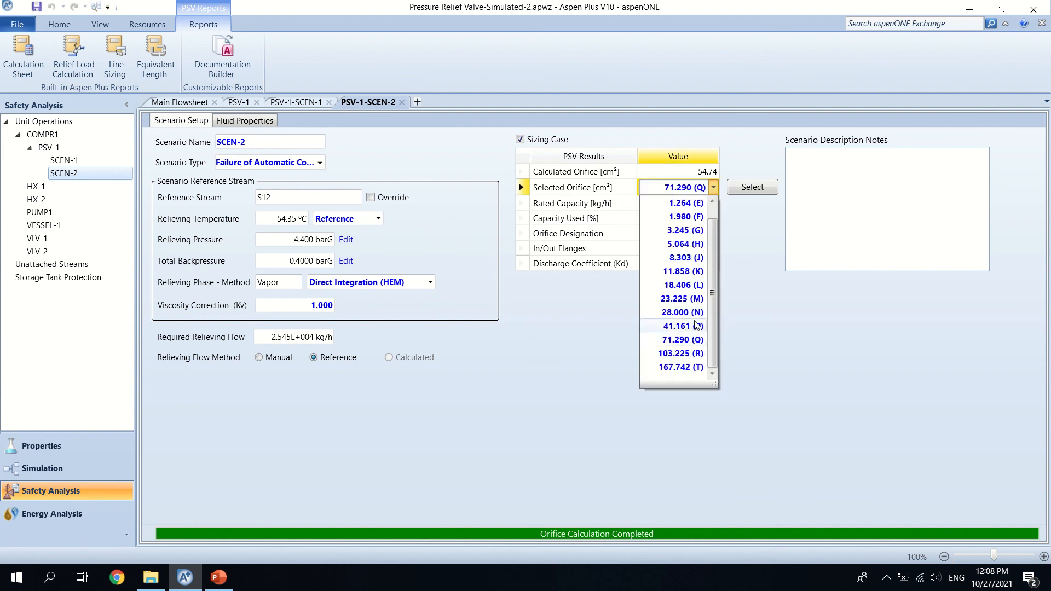
pyautogui.click(684, 326)
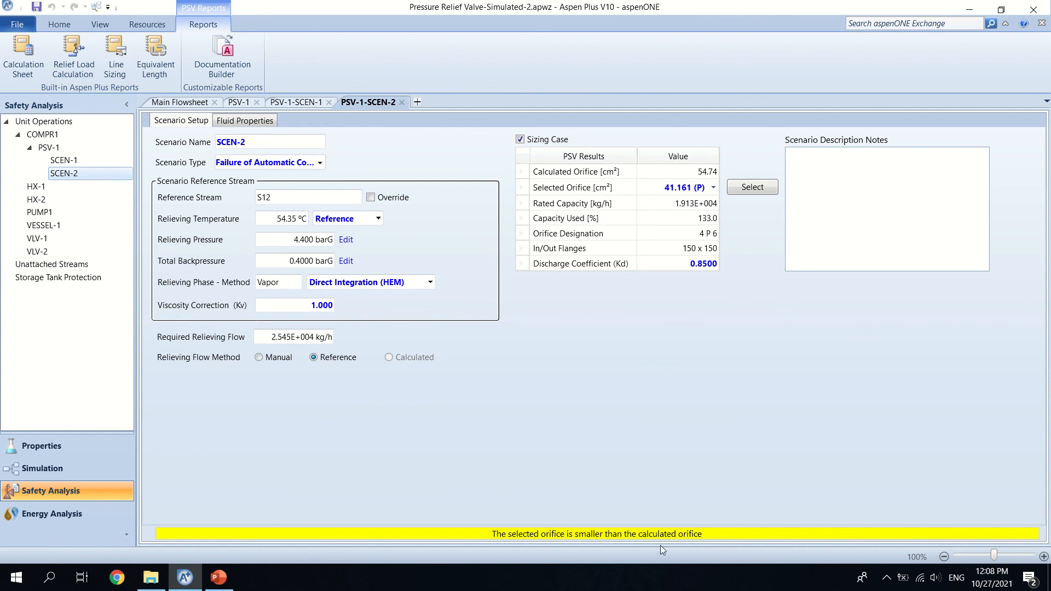
pyautogui.click(714, 188)
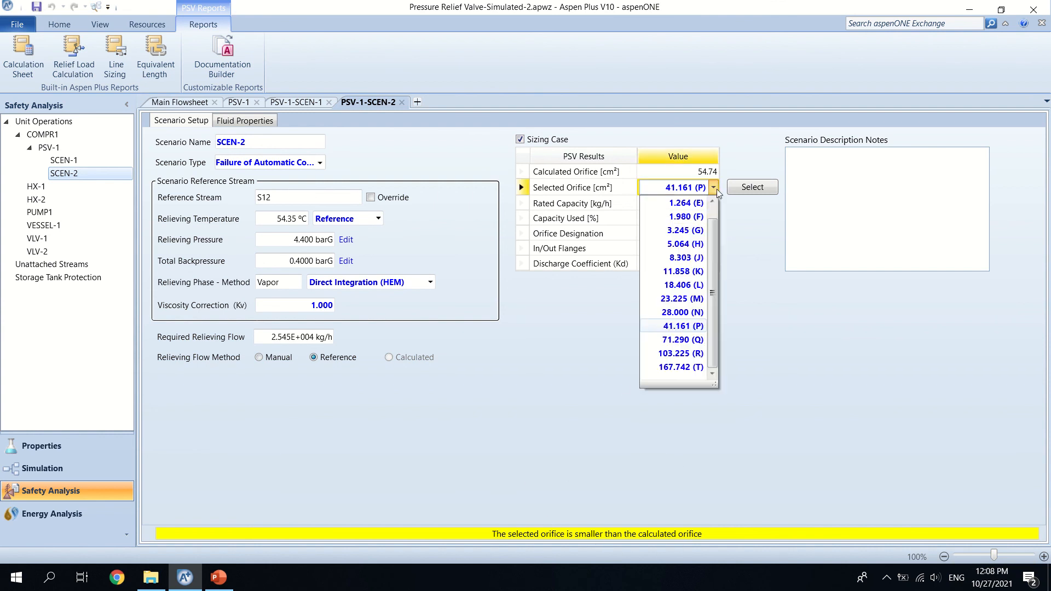
pyautogui.click(688, 346)
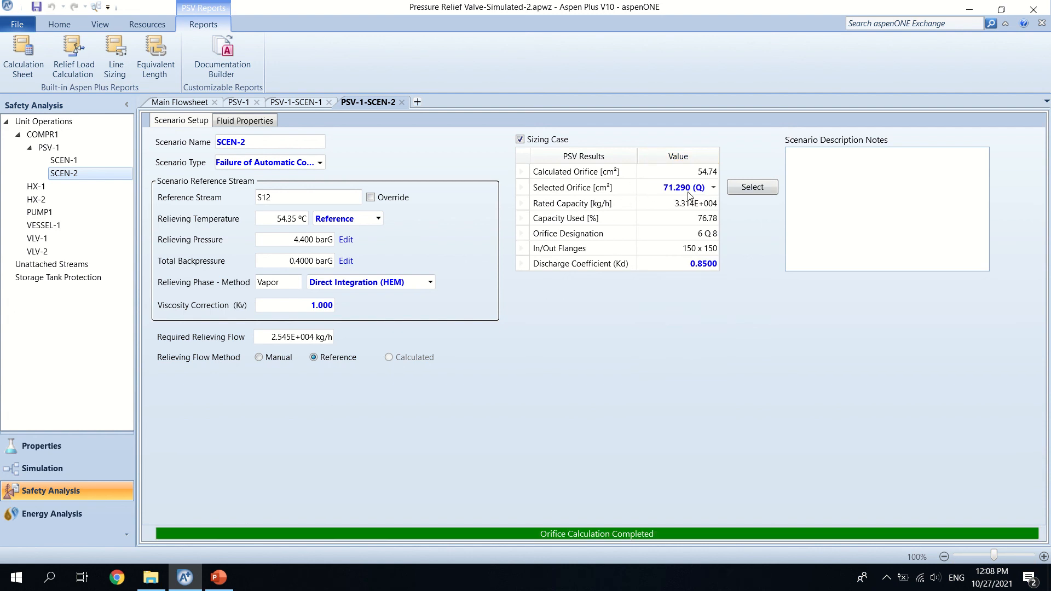
pyautogui.click(239, 103)
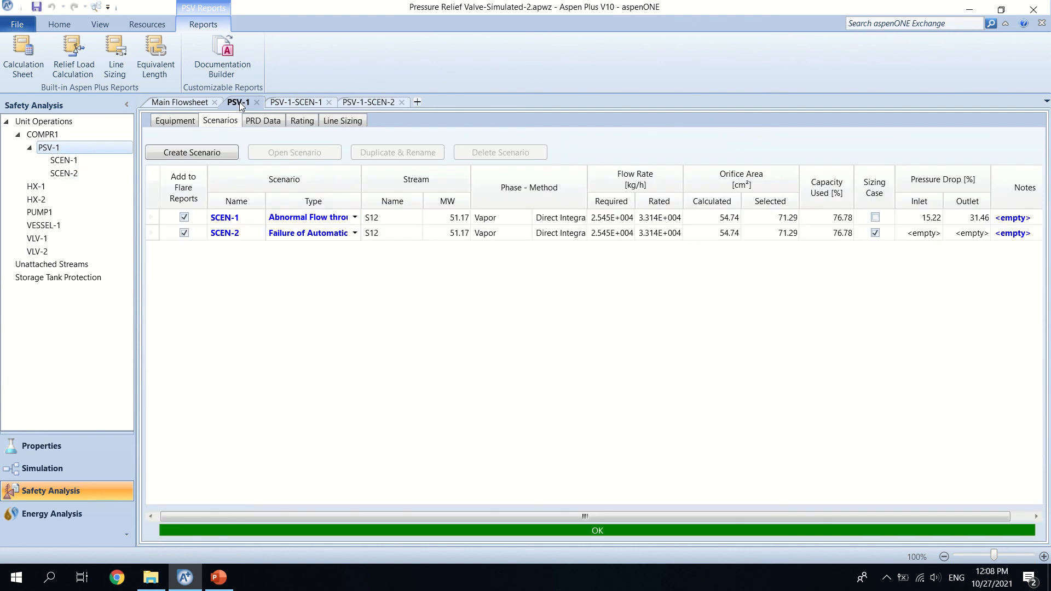
# Step: In PSV-1's line sizing for SCEN-2, set the inlet line to a 10 in nominal diameter with schedule 40
pyautogui.click(302, 234)
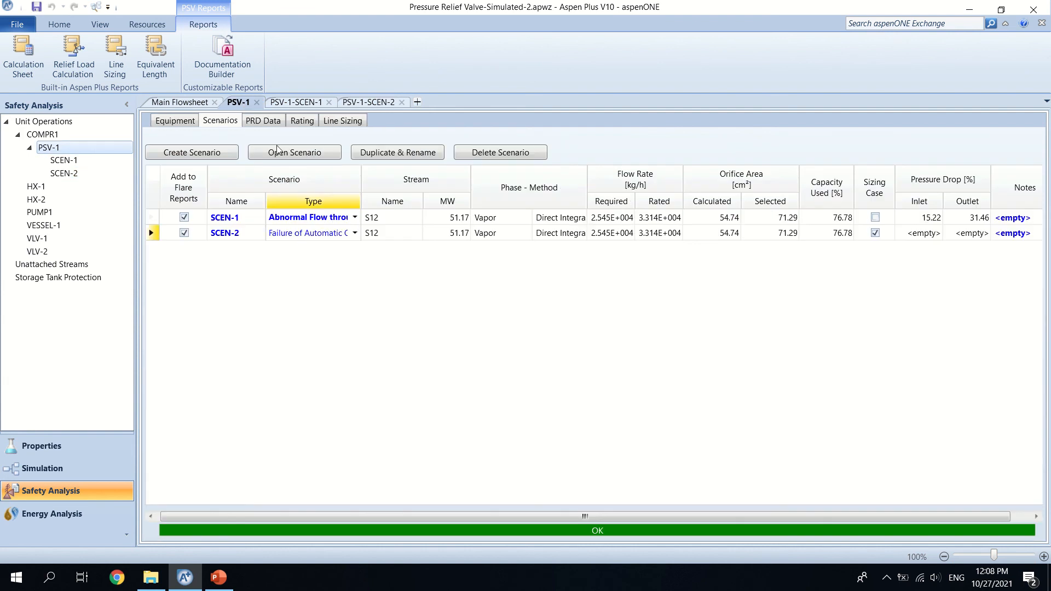
pyautogui.click(337, 122)
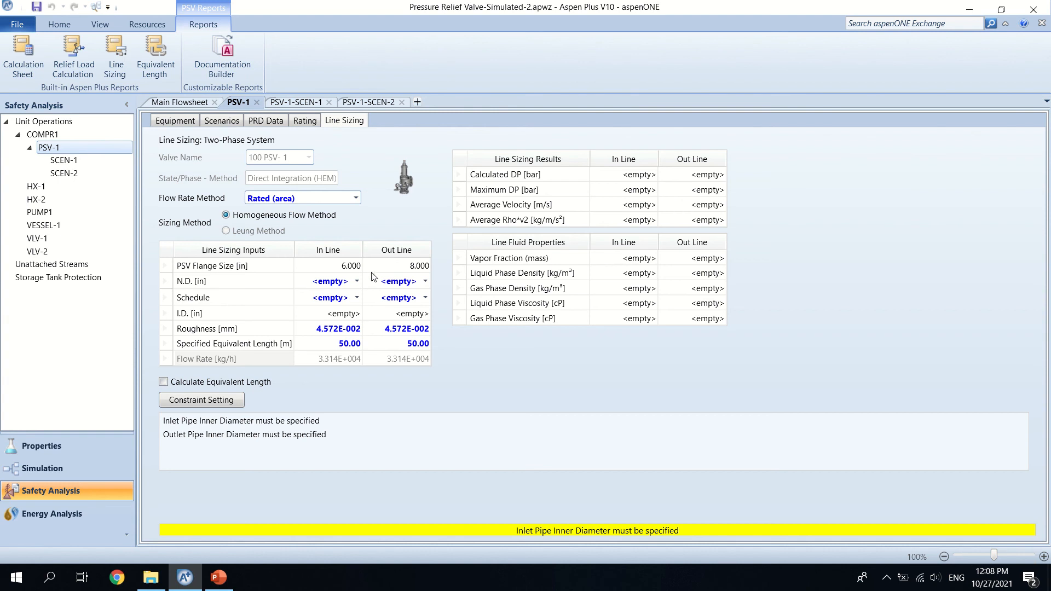
pyautogui.click(357, 281)
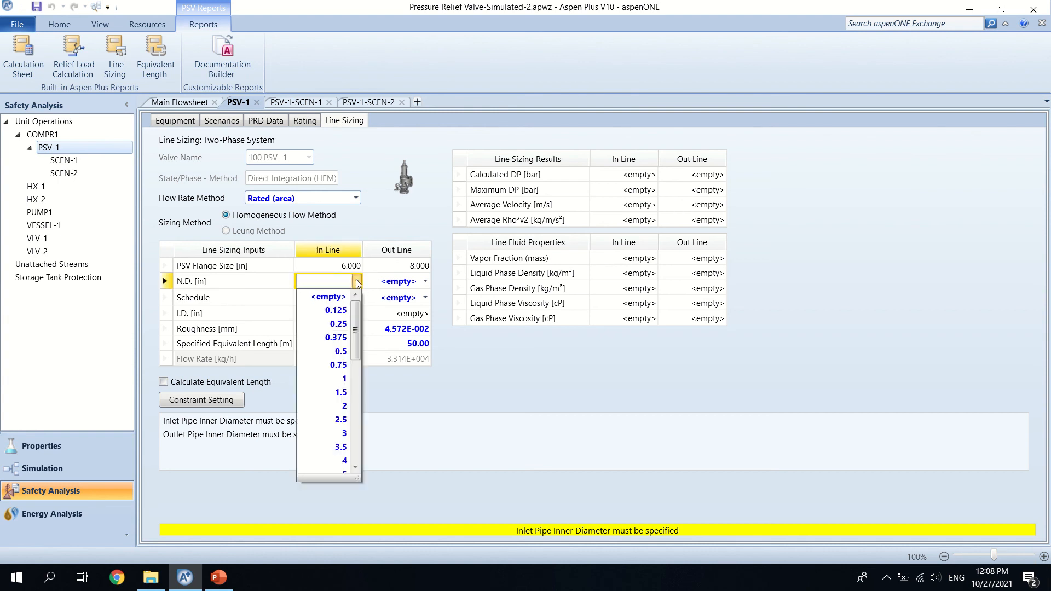
pyautogui.moveTo(355, 344); pyautogui.dragTo(355, 394)
pyautogui.click(345, 388)
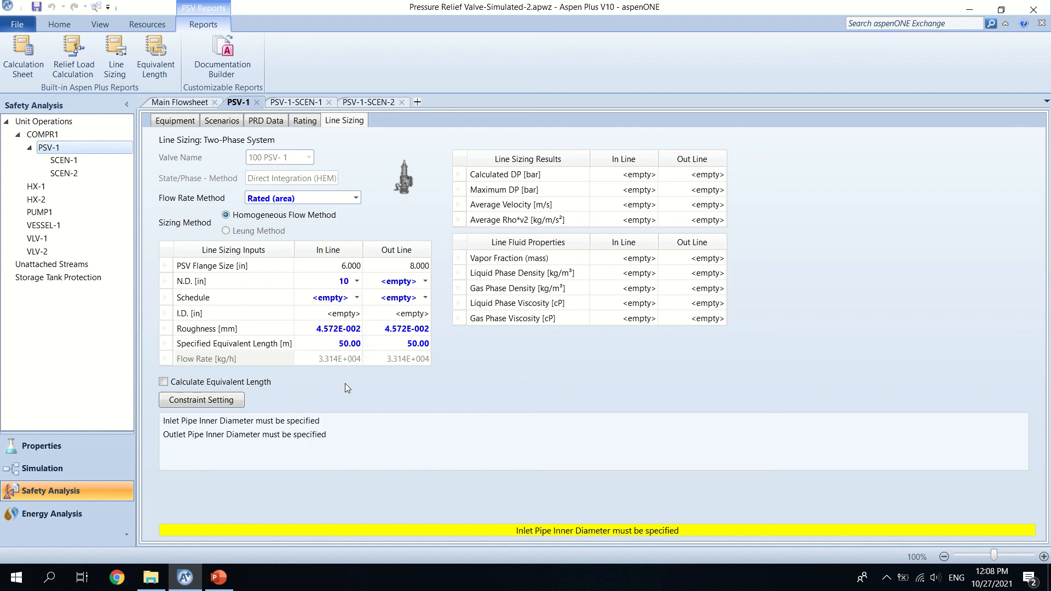
pyautogui.click(426, 281)
pyautogui.click(357, 299)
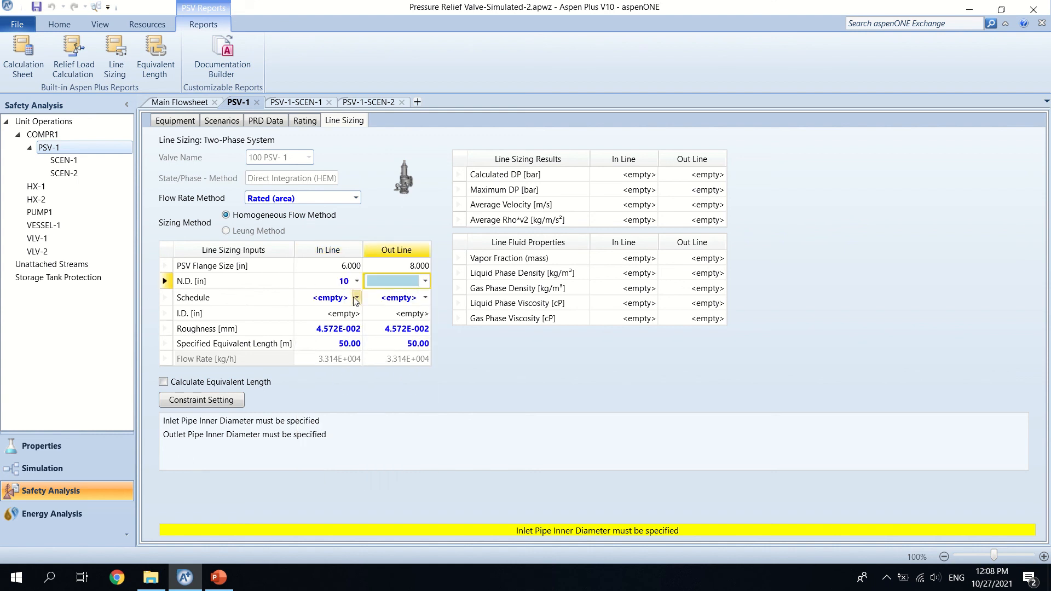
pyautogui.click(357, 299)
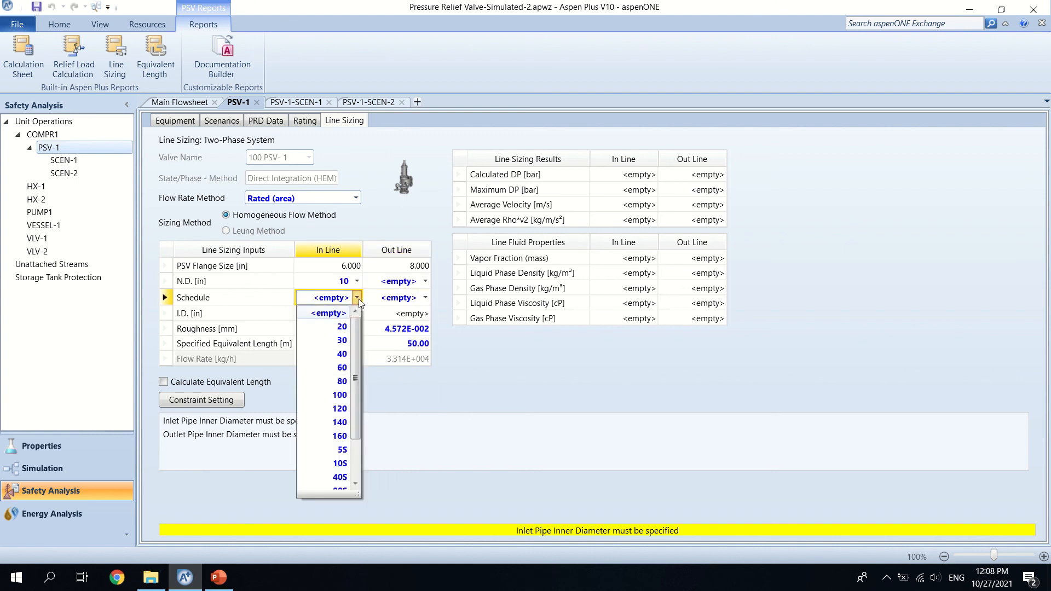
pyautogui.click(344, 357)
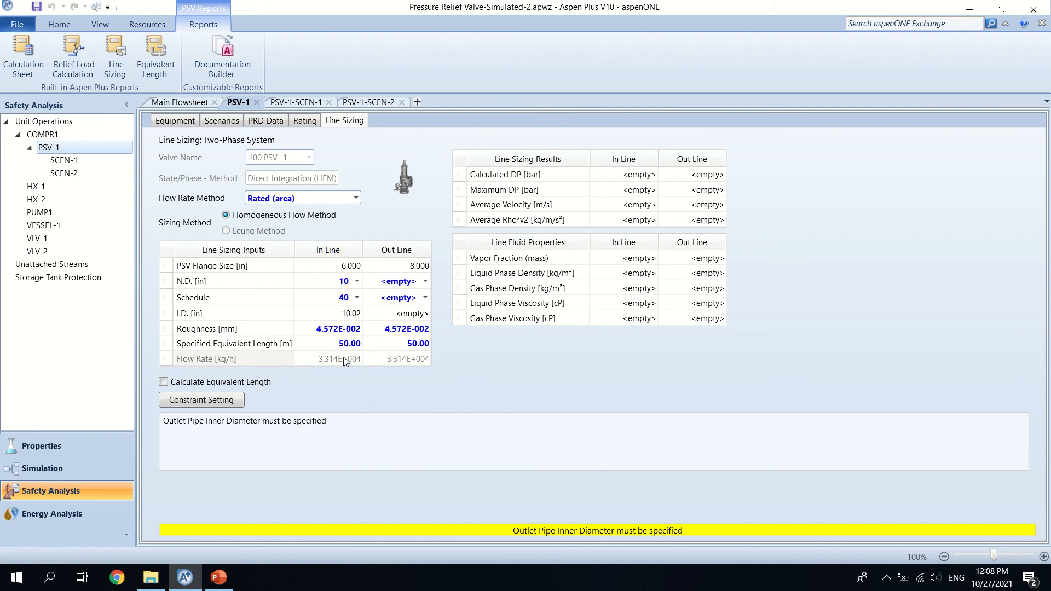
# Step: Set the outlet line to a 10 in nominal diameter with schedule 40
pyautogui.click(425, 282)
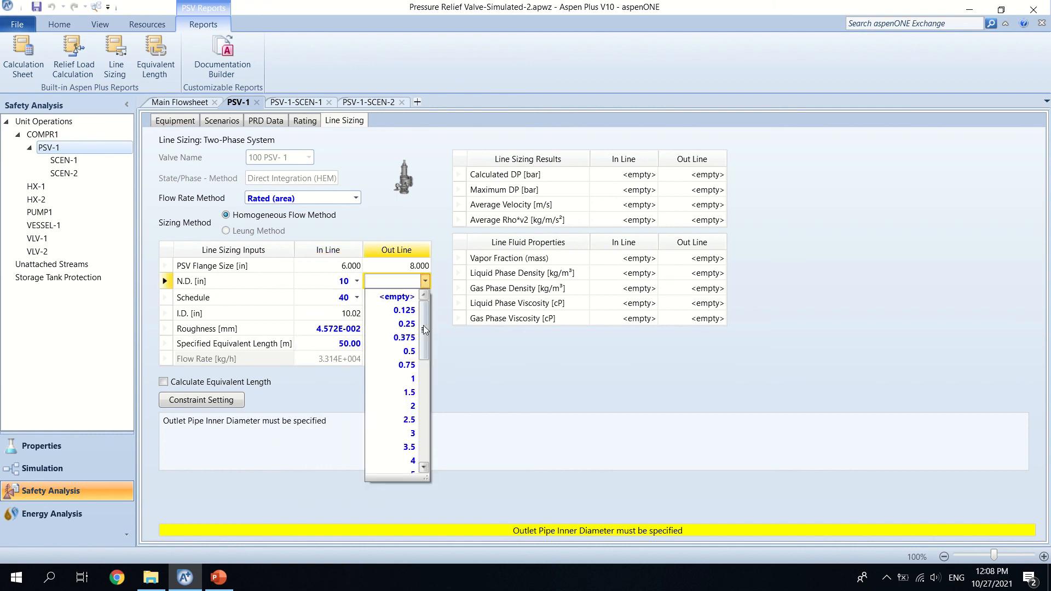
pyautogui.moveTo(426, 327); pyautogui.dragTo(427, 366)
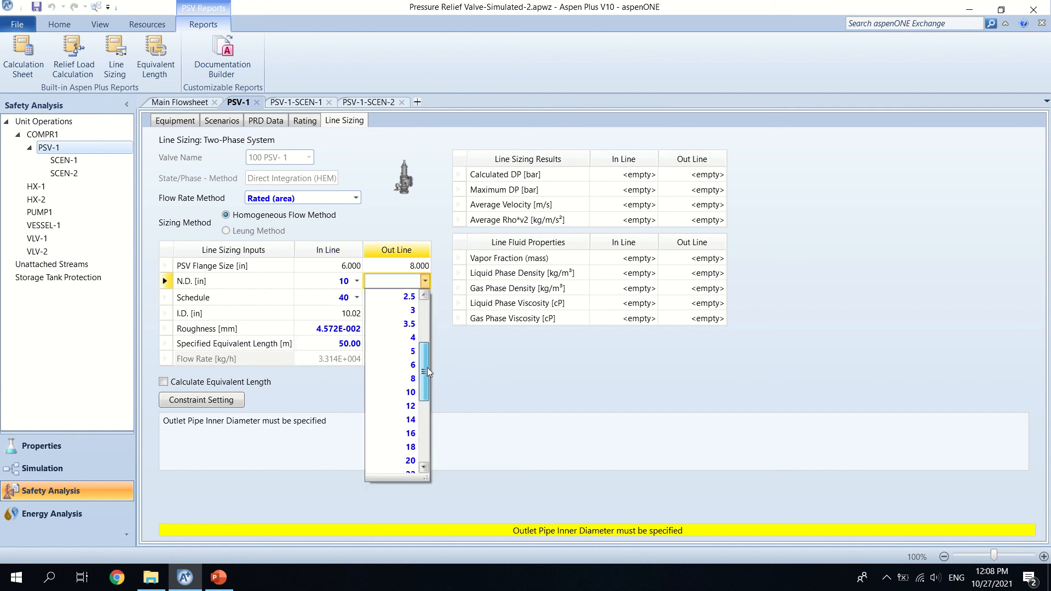
pyautogui.click(411, 393)
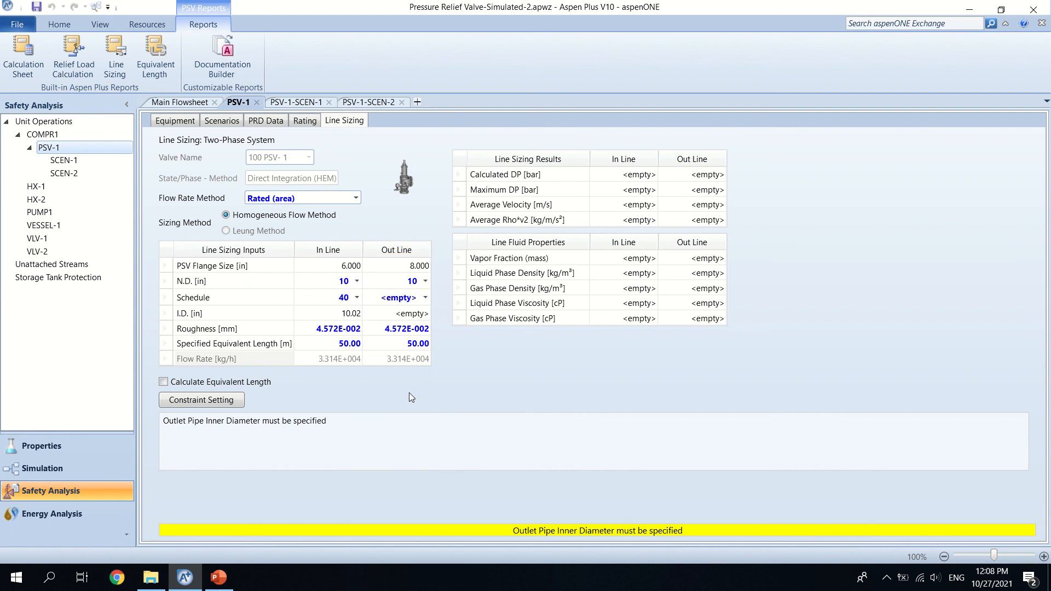
pyautogui.click(425, 299)
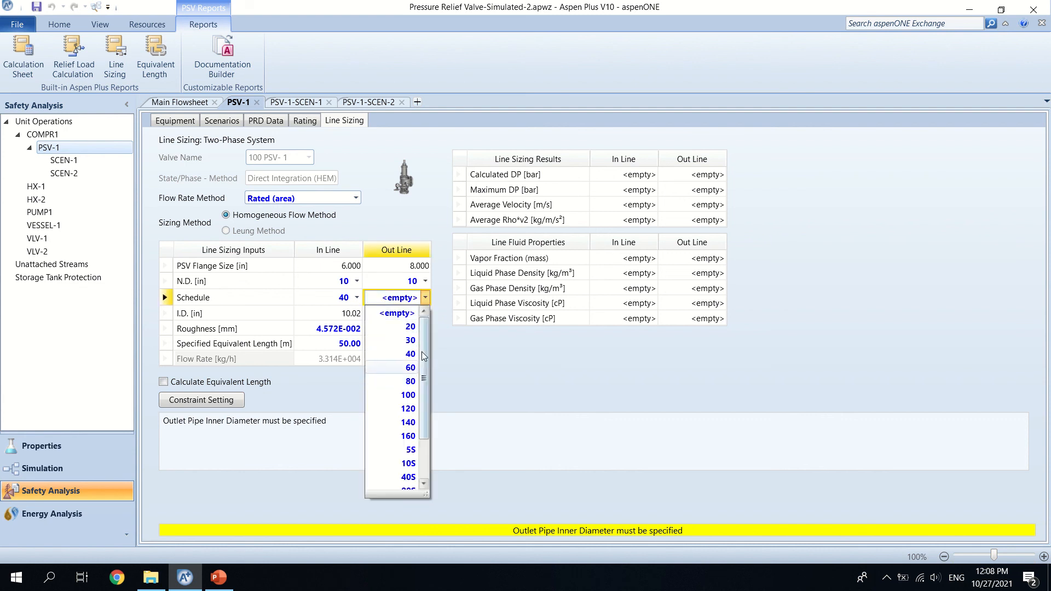
pyautogui.scroll(-1, 409, 398)
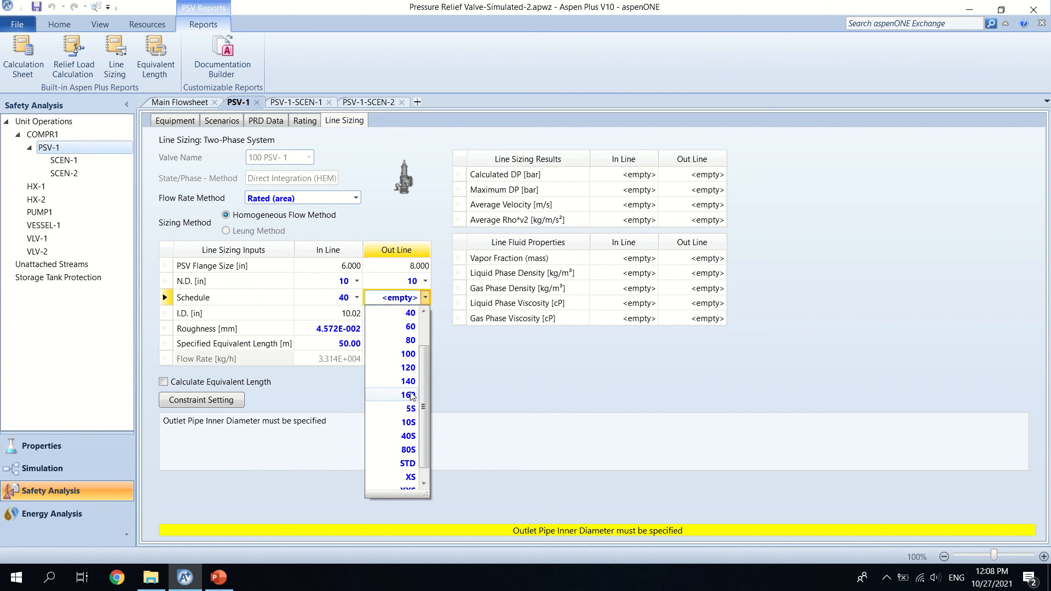
pyautogui.click(410, 314)
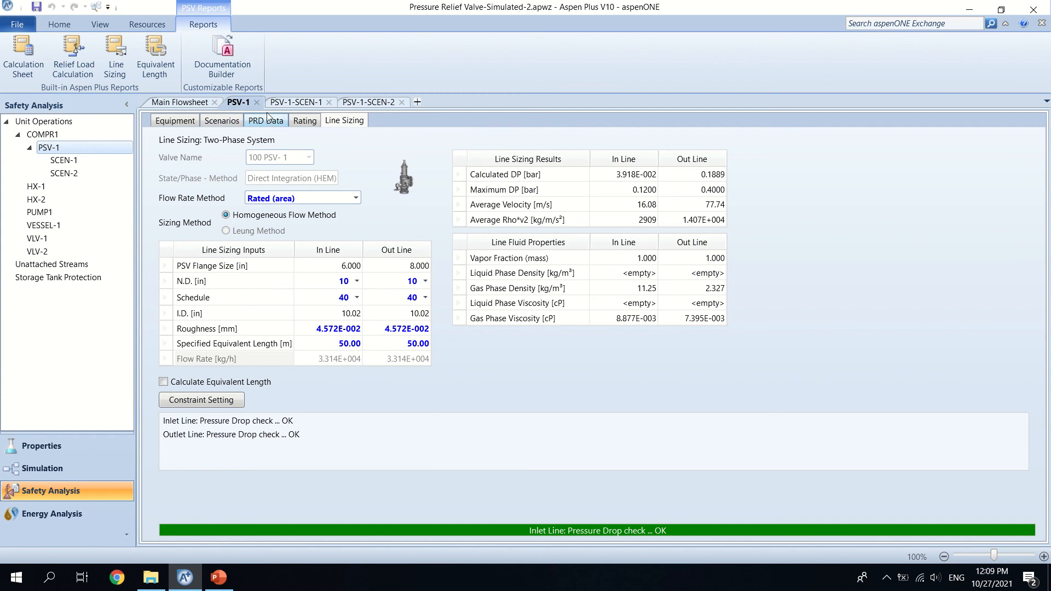
# Step: Review PSV-1's rating for SCEN-2, make SCEN-1 the sizing case instead, and check the rating again
pyautogui.click(308, 125)
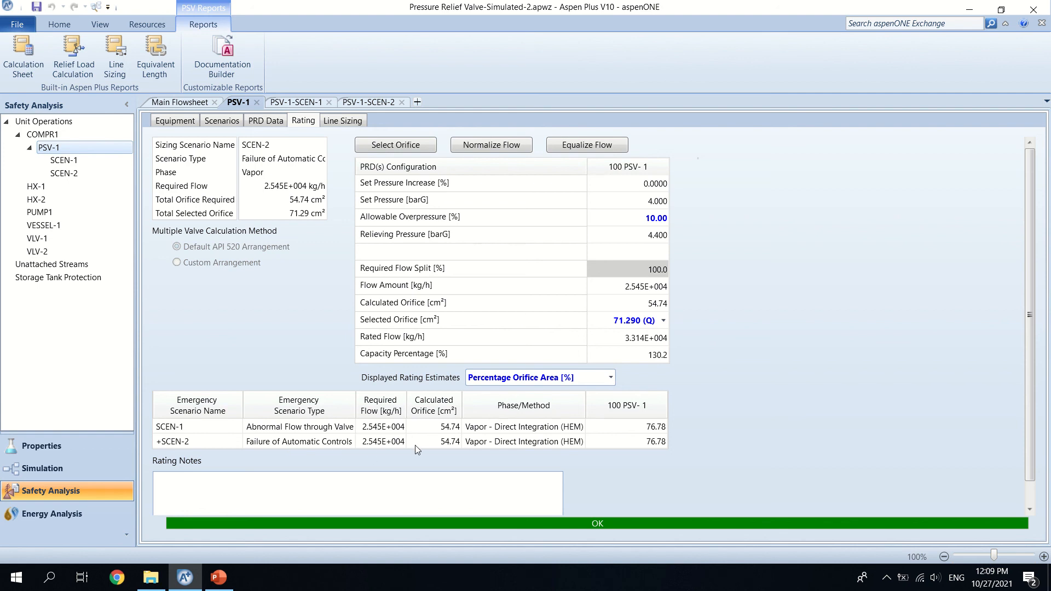
pyautogui.click(225, 122)
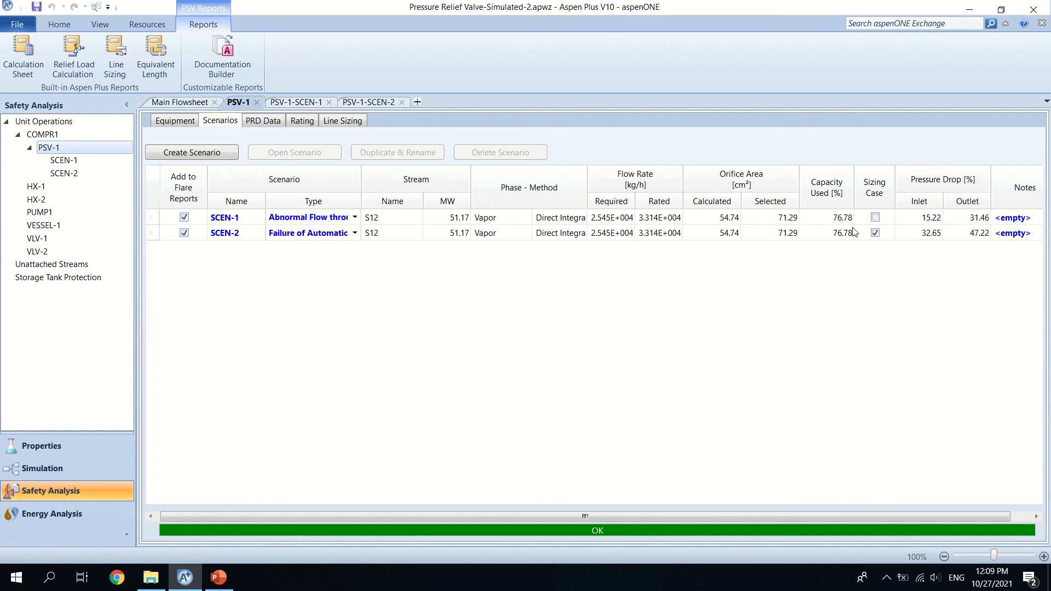
pyautogui.click(876, 217)
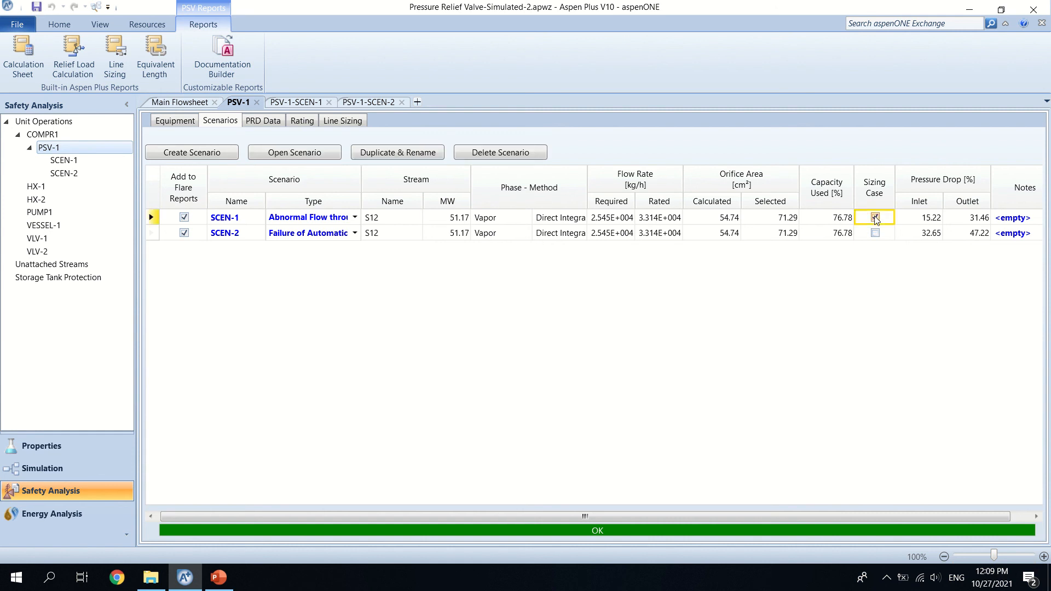
pyautogui.click(303, 121)
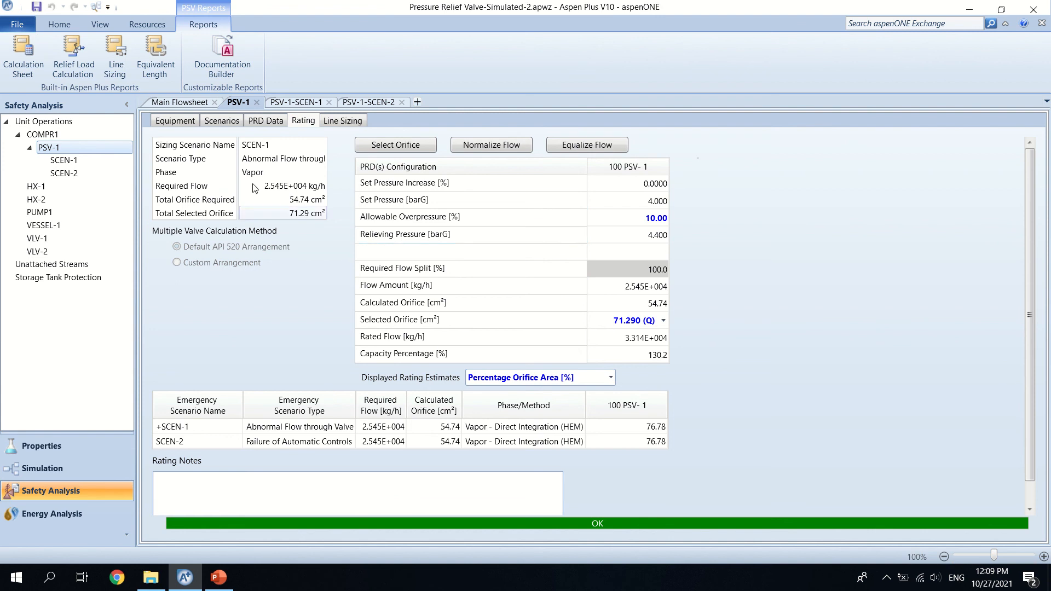
# Step: Return to the main flowsheet and add a rupture disk on stream S5 between PUMP1 and VLV-2
pyautogui.click(170, 104)
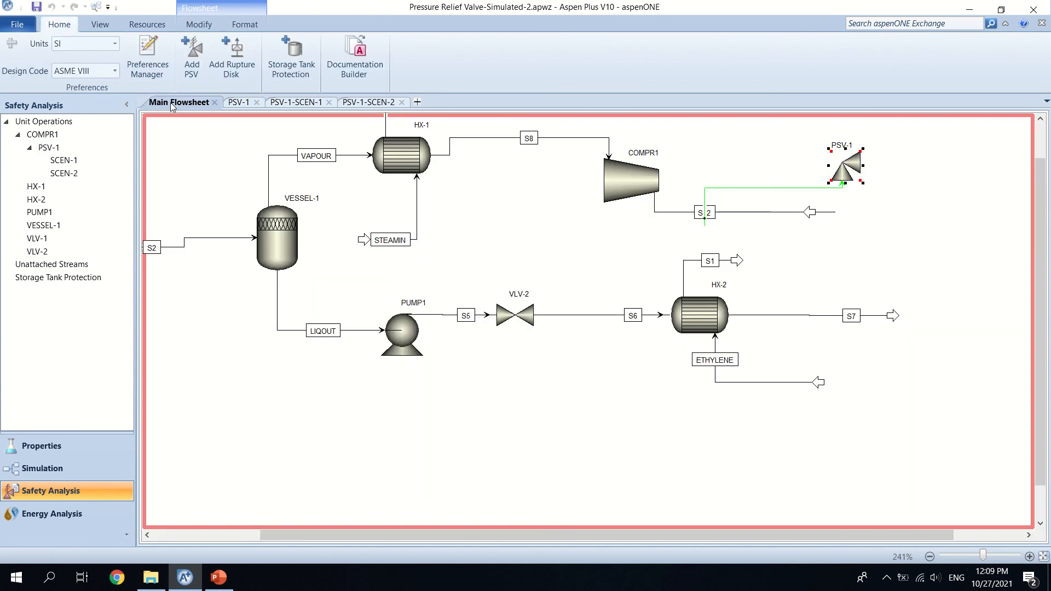
pyautogui.click(193, 54)
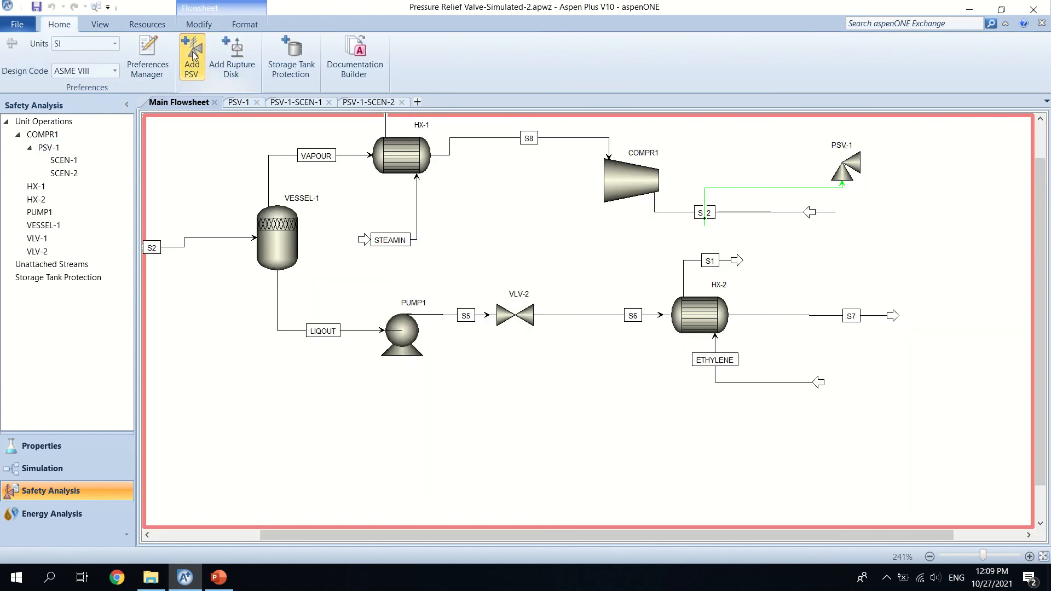
pyautogui.click(236, 55)
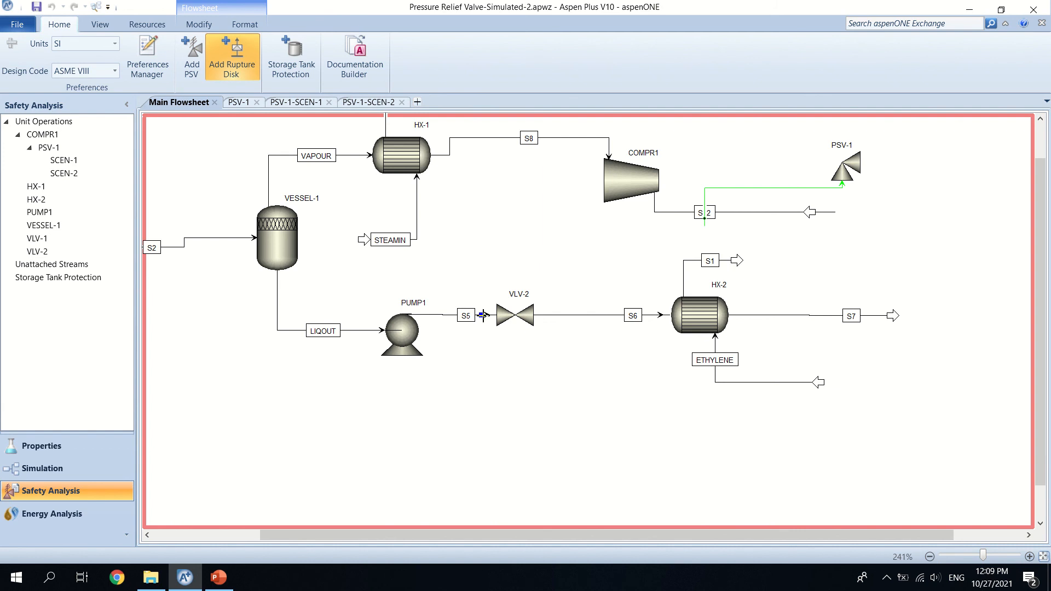
pyautogui.click(483, 315)
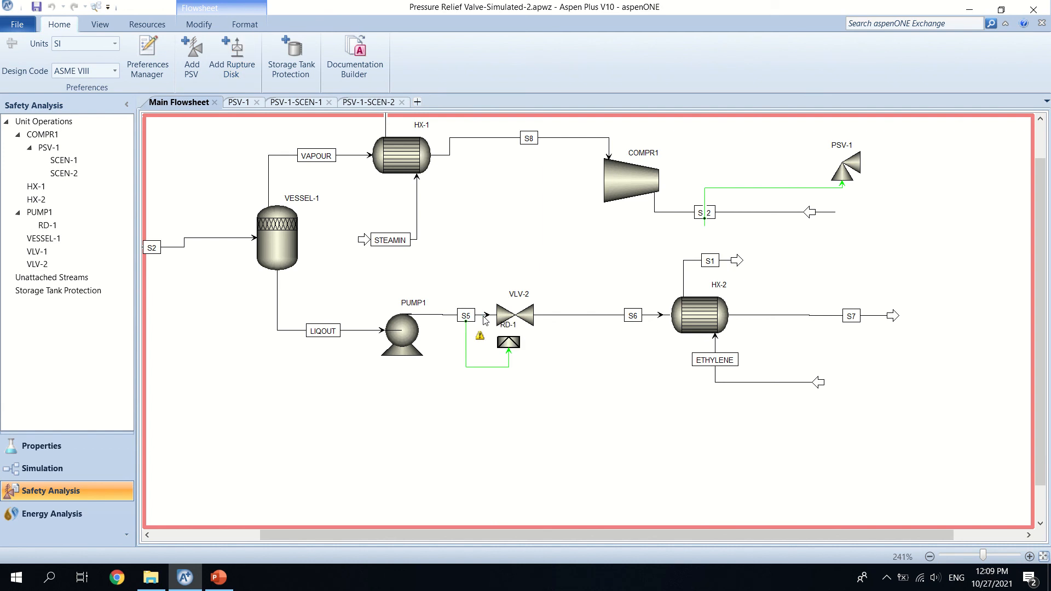
# Step: Open the rupture disk on stream S5 and set its design temperature and design pressure to Reference
pyautogui.click(508, 345)
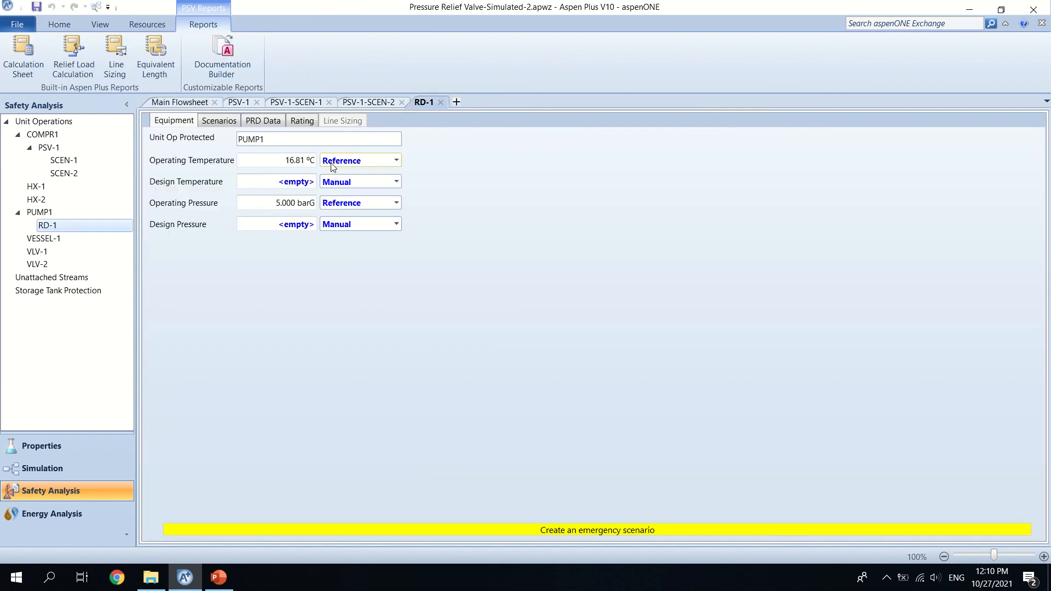
pyautogui.click(396, 182)
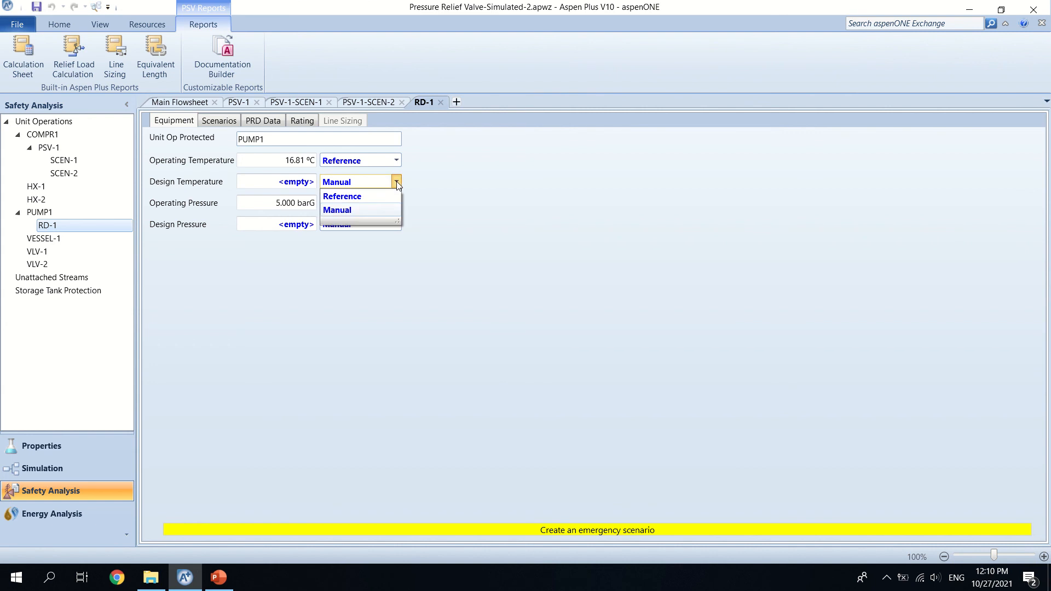
pyautogui.click(381, 196)
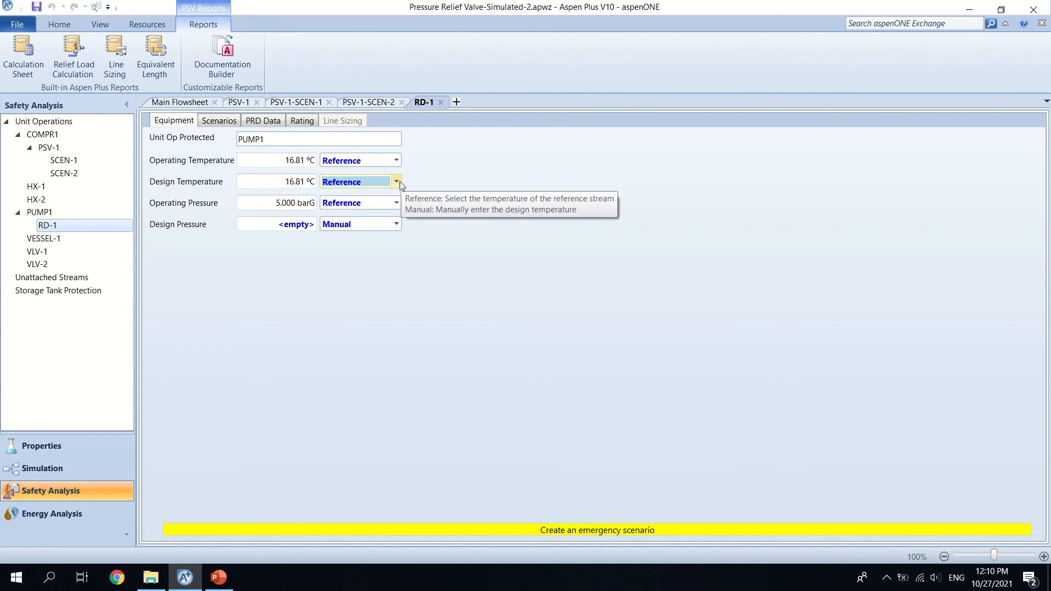
pyautogui.click(396, 225)
pyautogui.click(386, 241)
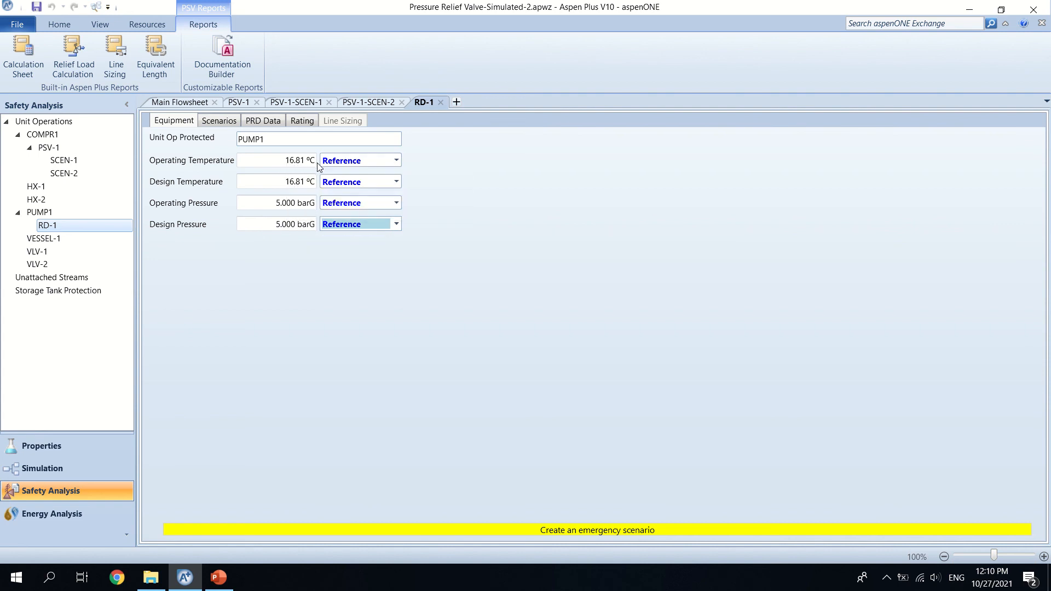
# Step: Create a scenario for rupture disk RD-1 with the type Fire and make it the sizing case
pyautogui.click(221, 122)
pyautogui.click(208, 154)
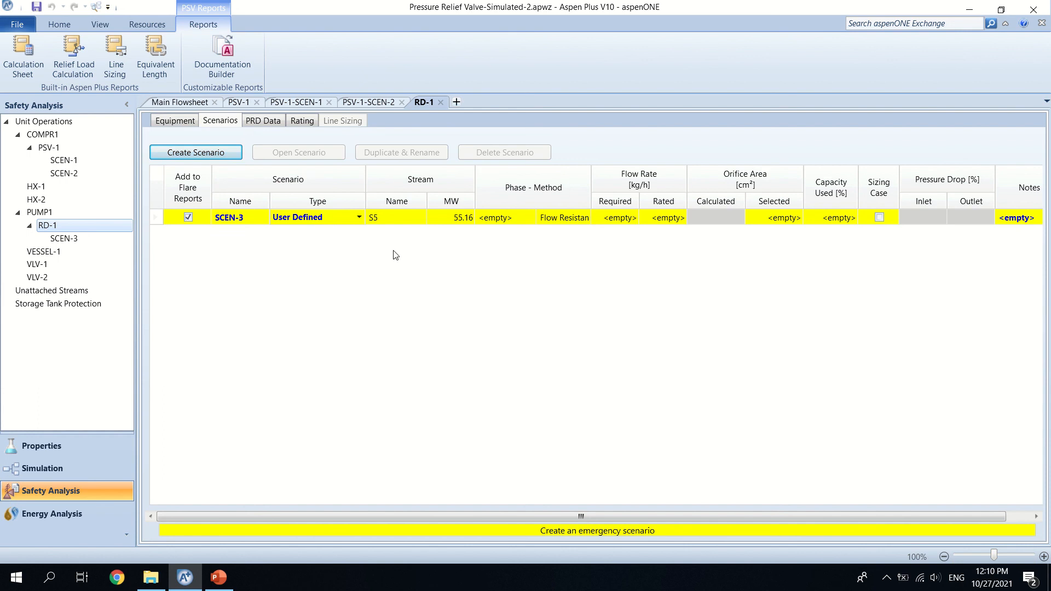
pyautogui.click(360, 218)
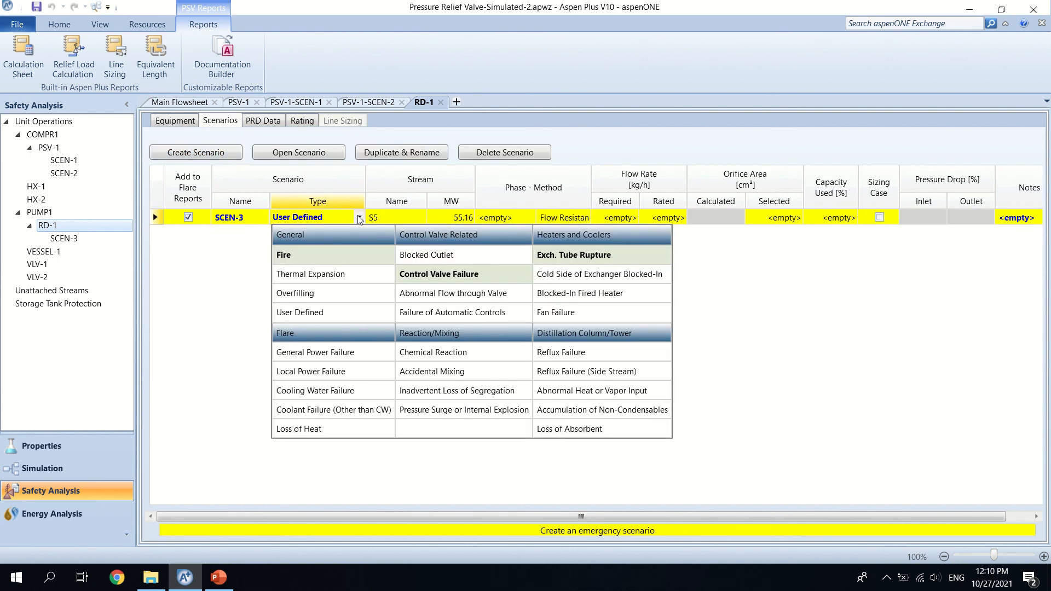
pyautogui.click(345, 257)
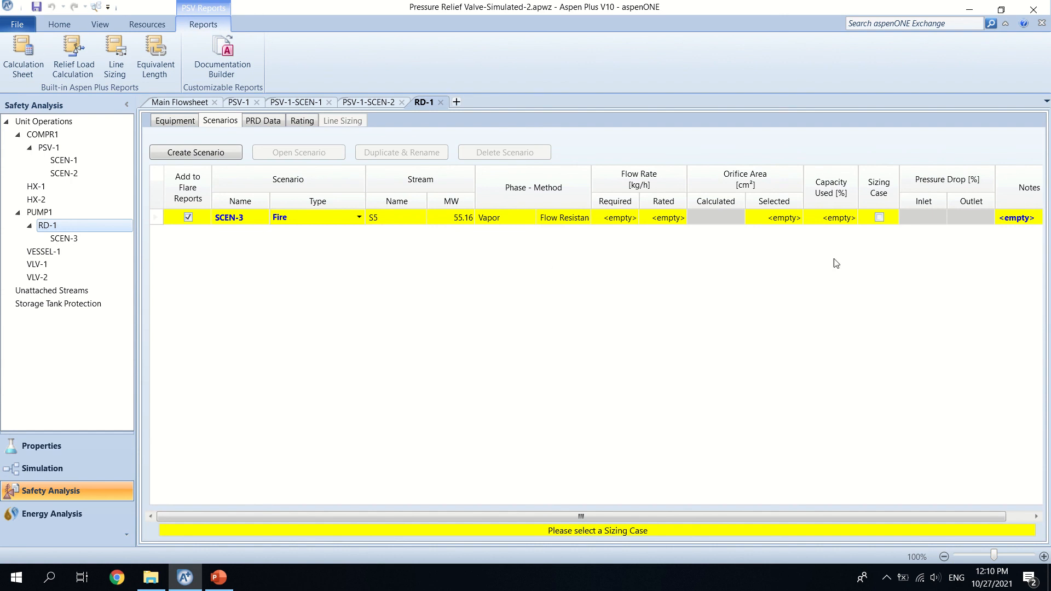
pyautogui.click(880, 217)
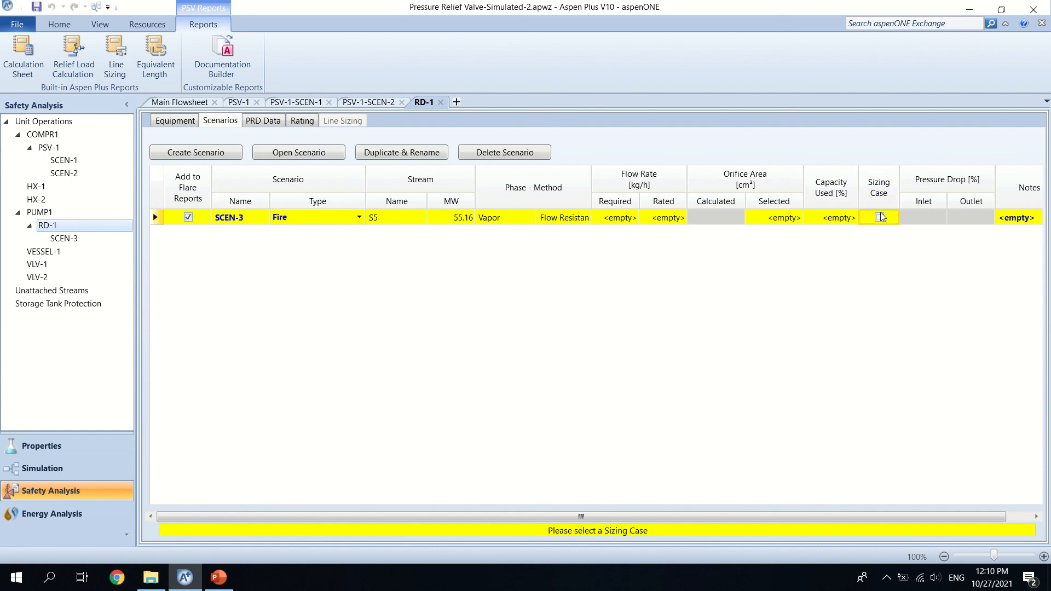
pyautogui.click(883, 221)
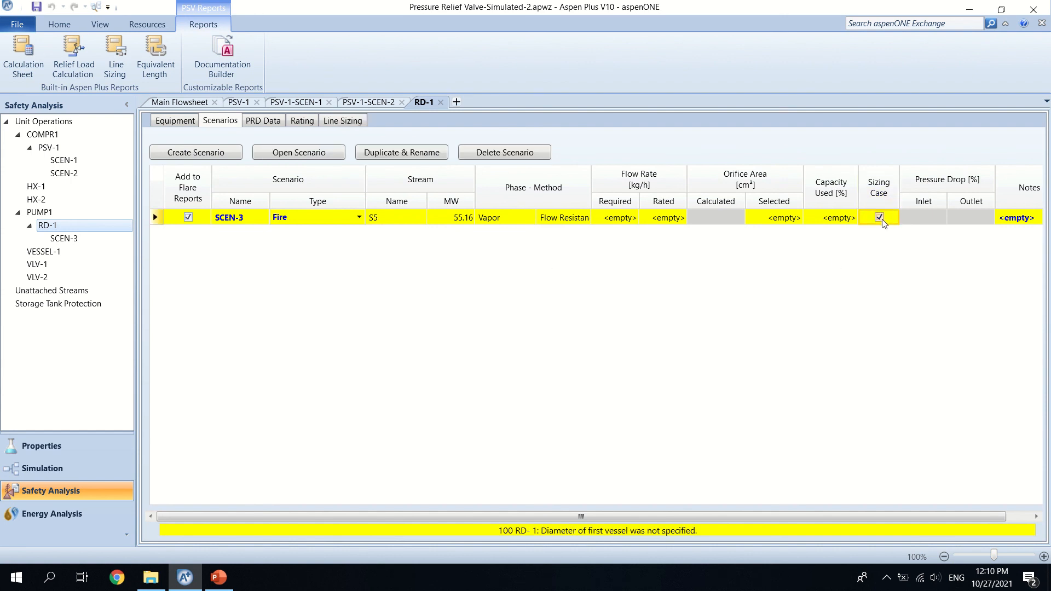
# Step: Open SCEN-3, set Drainage & Firefighting to Present, and keep Calculate Latent Heat at Yes
pyautogui.click(285, 152)
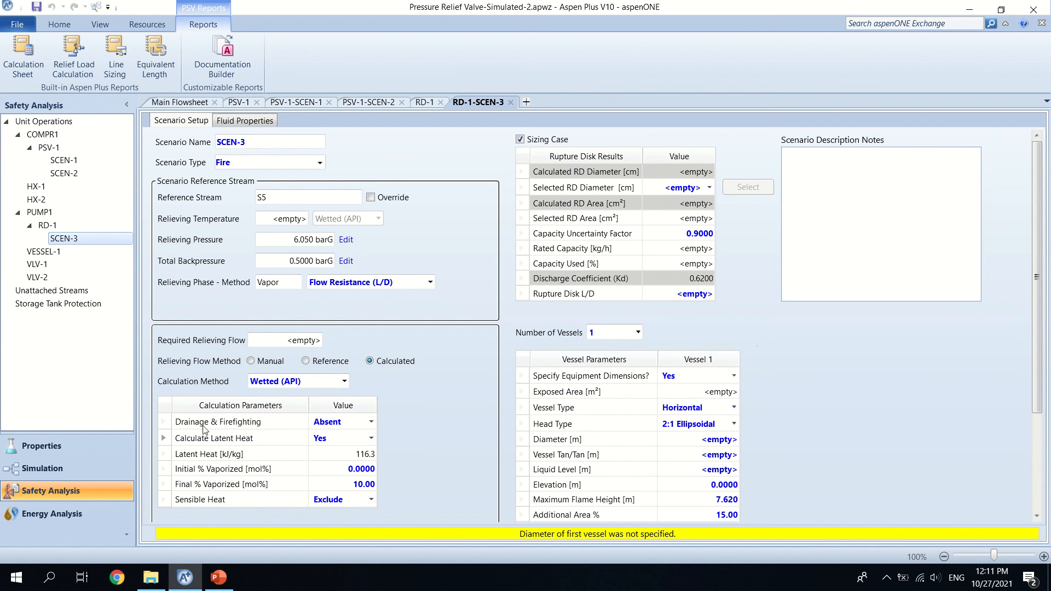
pyautogui.click(371, 422)
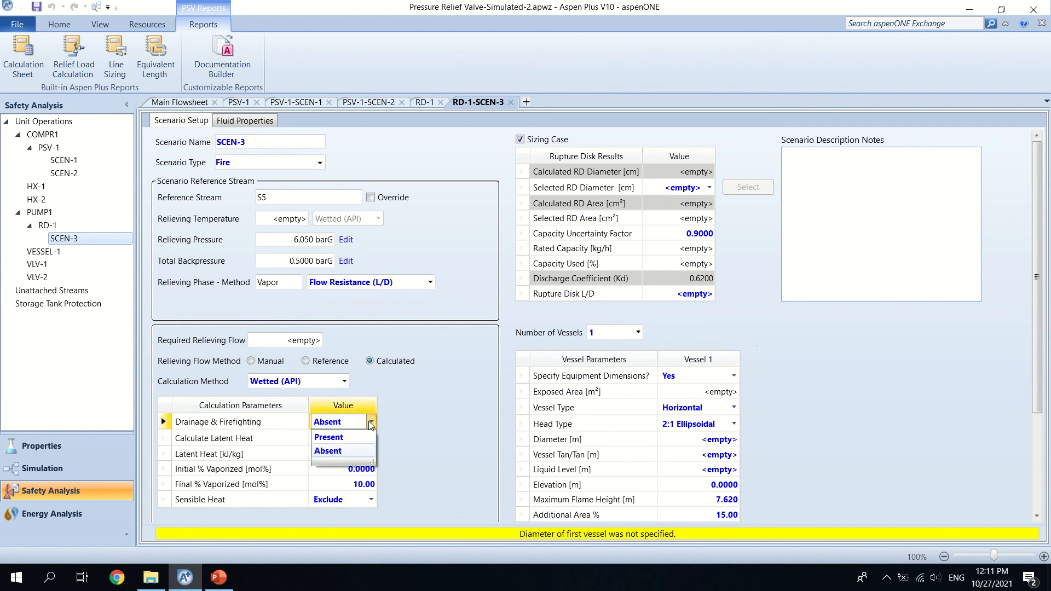
pyautogui.click(353, 442)
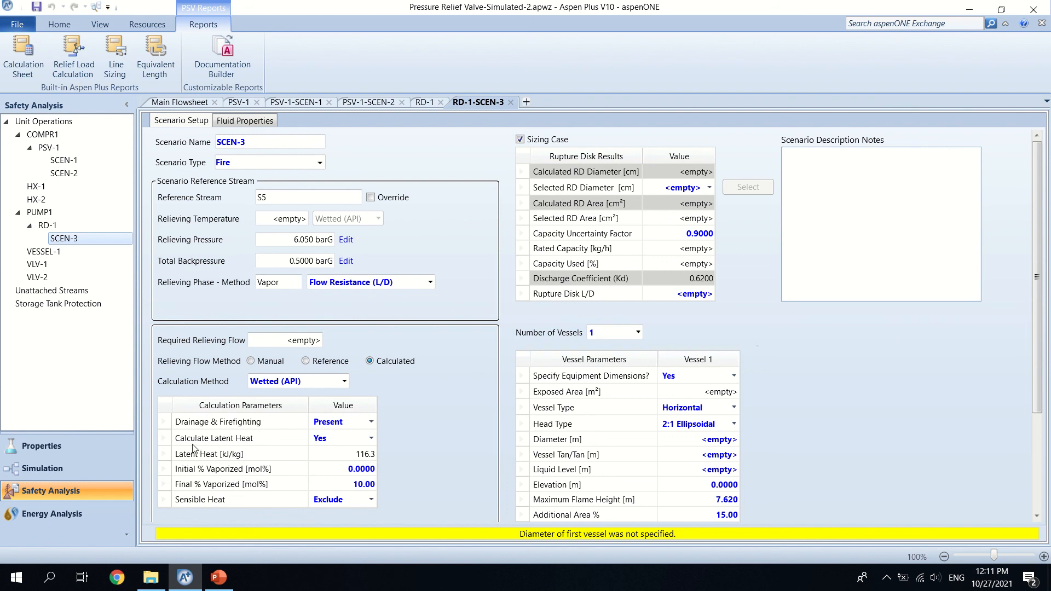
pyautogui.click(371, 439)
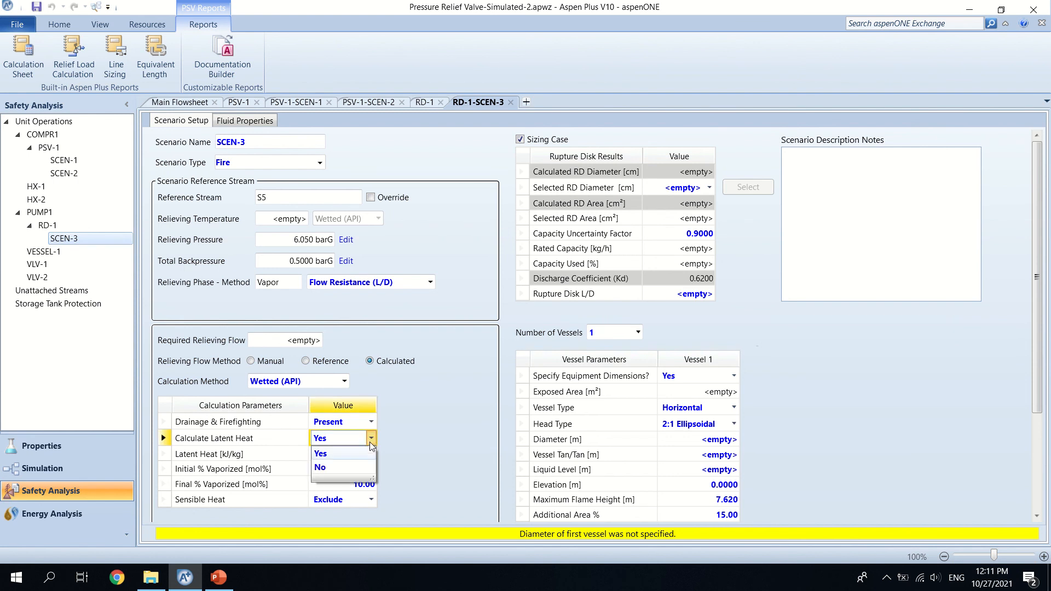
pyautogui.click(371, 446)
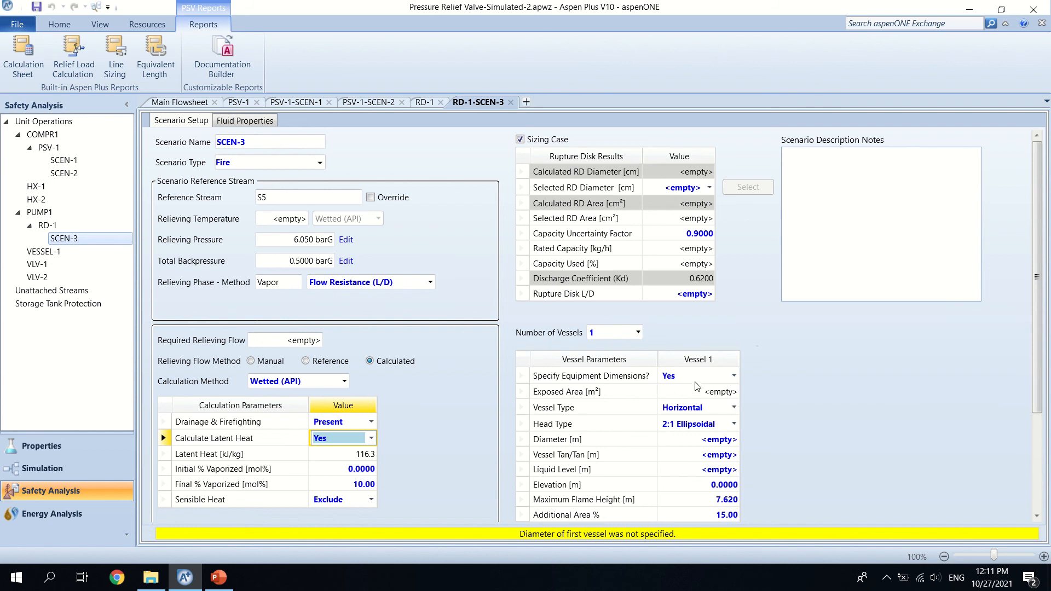
# Step: Set Specify Equipment Dimensions to No for Vessel 1 and enter an exposed area of 100 m²
pyautogui.click(733, 376)
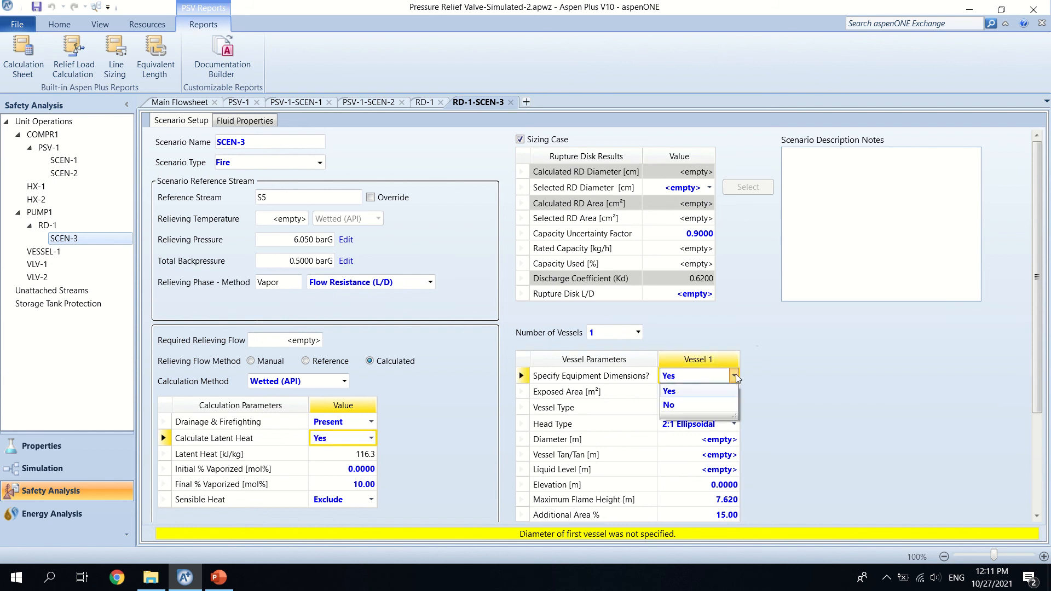
pyautogui.click(693, 392)
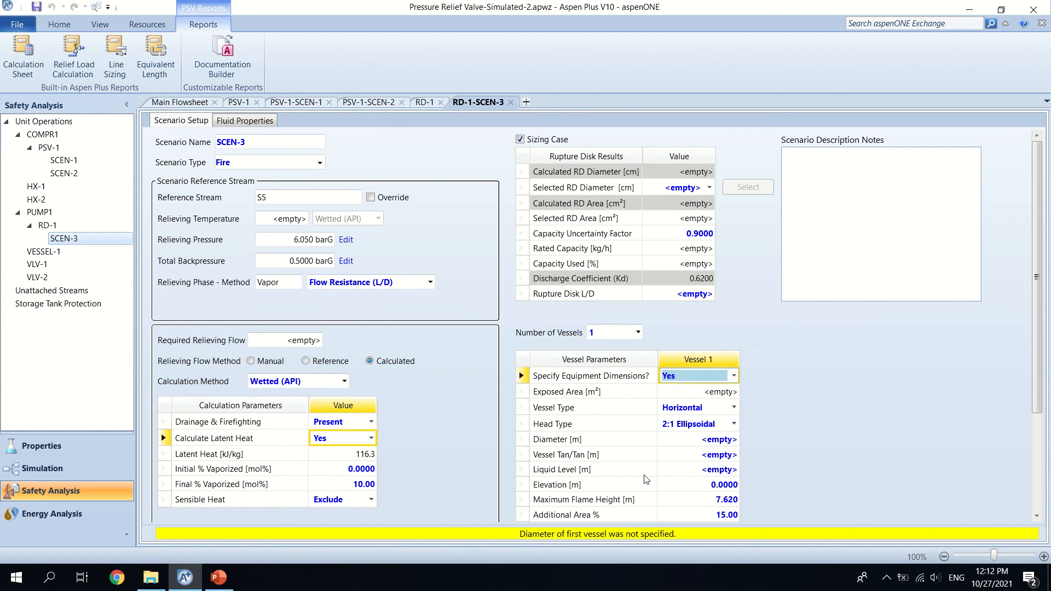
pyautogui.click(733, 376)
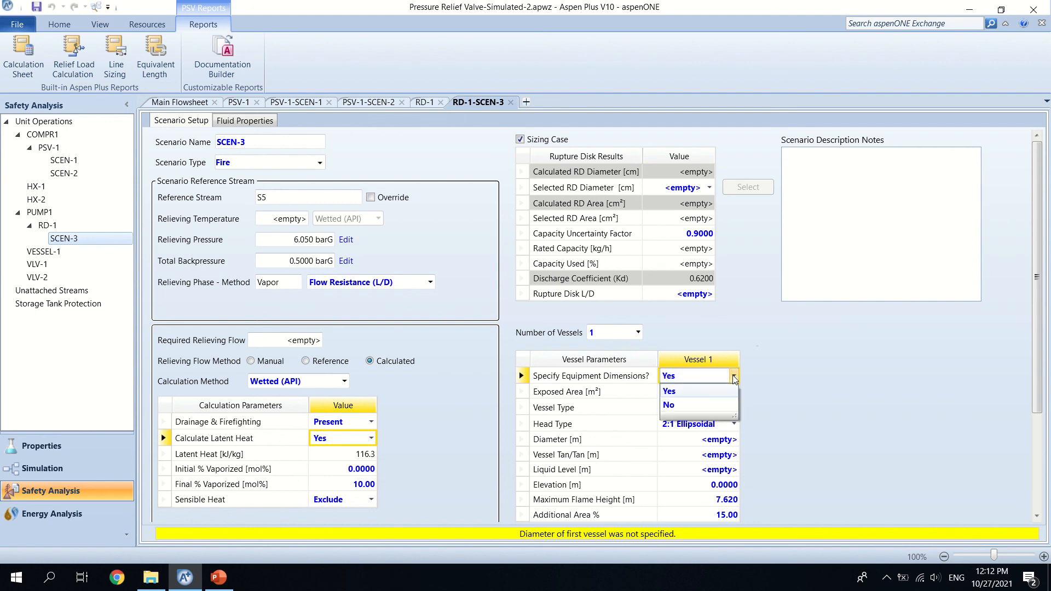
pyautogui.click(703, 404)
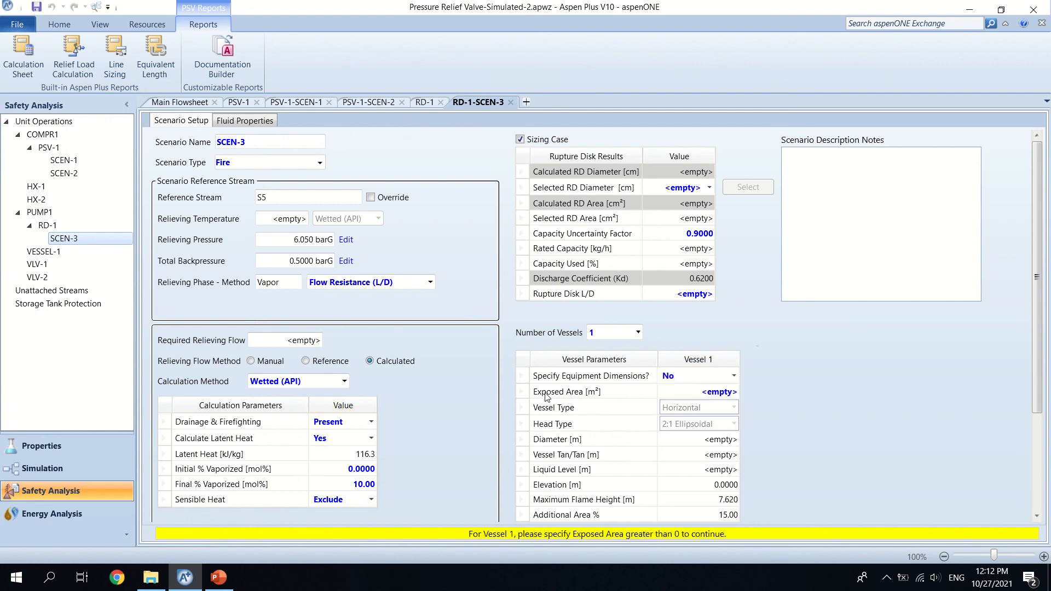
pyautogui.click(712, 393)
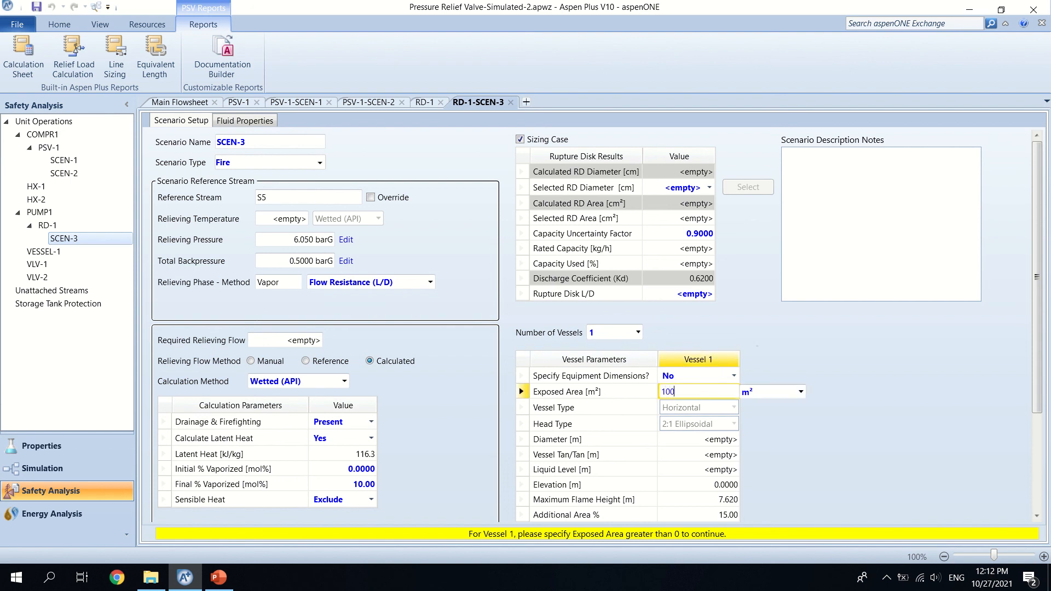
pyautogui.press('Return')
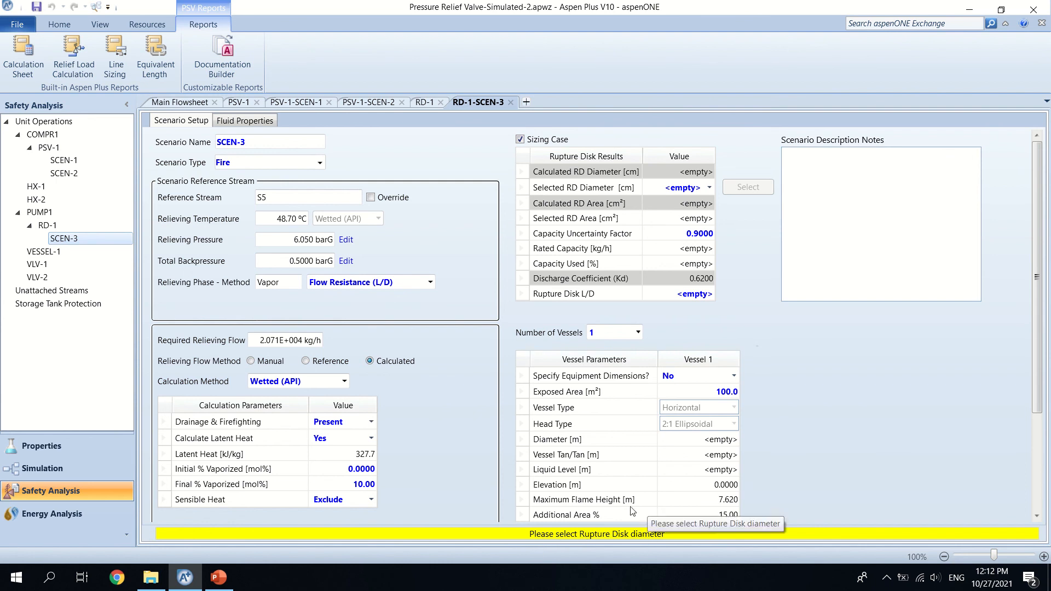
# Step: Select a rupture disk diameter of 30.480 cm for SCEN-3
pyautogui.click(709, 188)
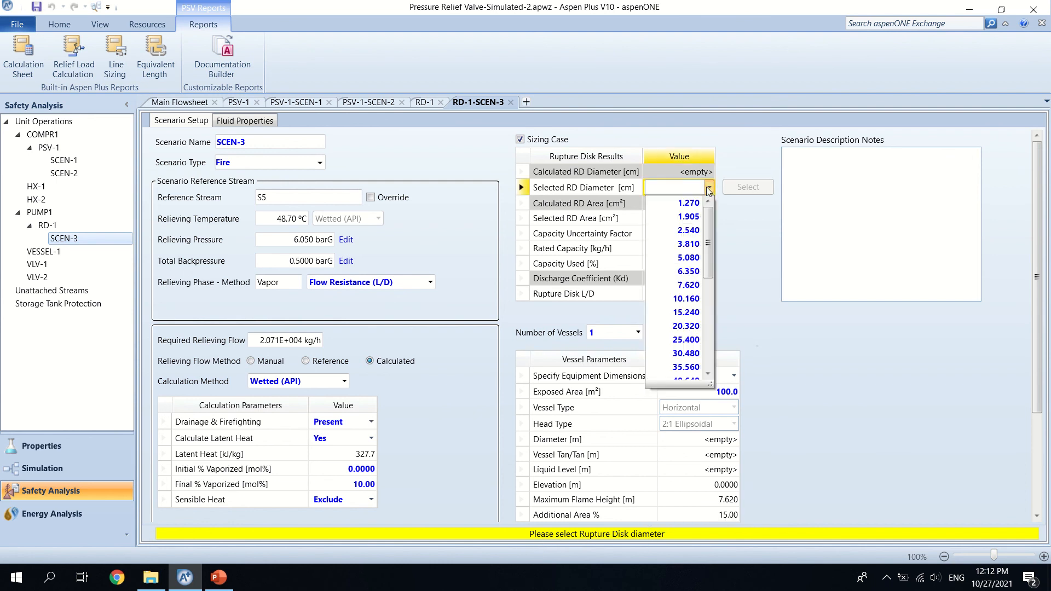
pyautogui.moveTo(708, 222); pyautogui.dragTo(712, 250)
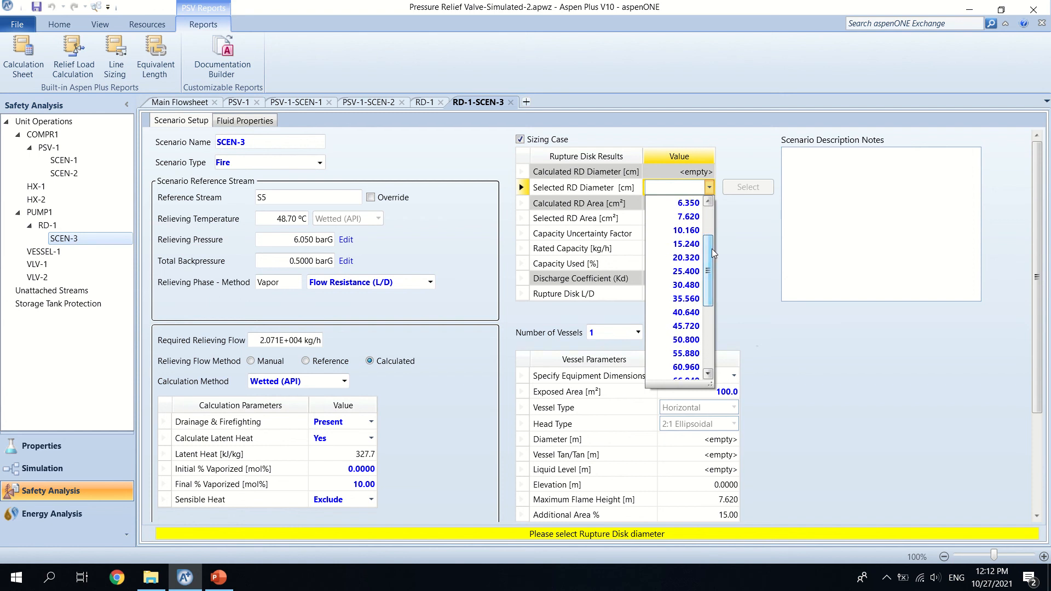
pyautogui.click(678, 289)
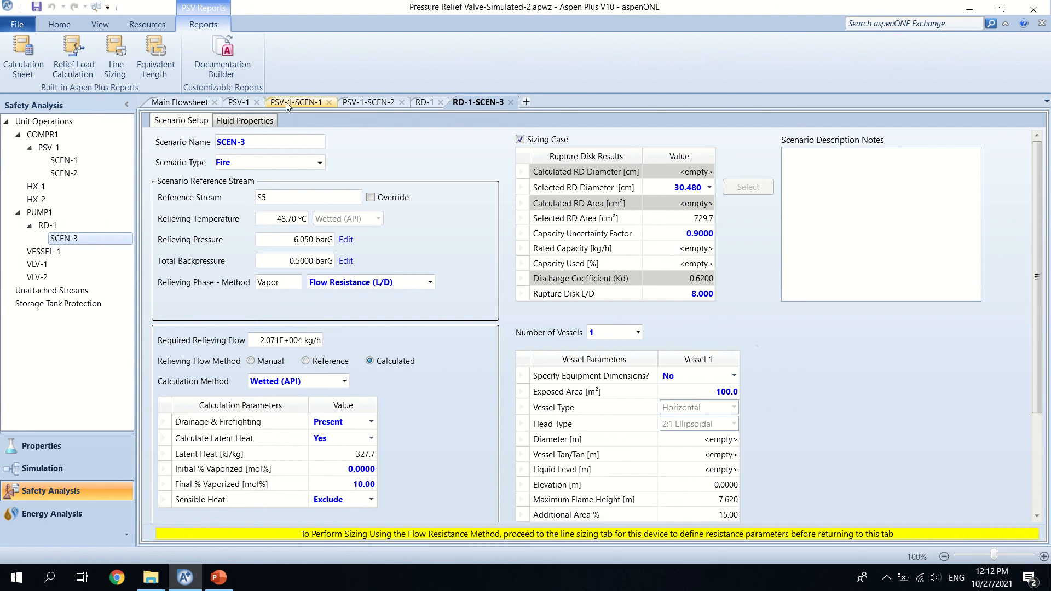
# Step: In RD-1's line sizing, set the inlet line to nominal diameter 12 in and schedule 80
pyautogui.click(425, 104)
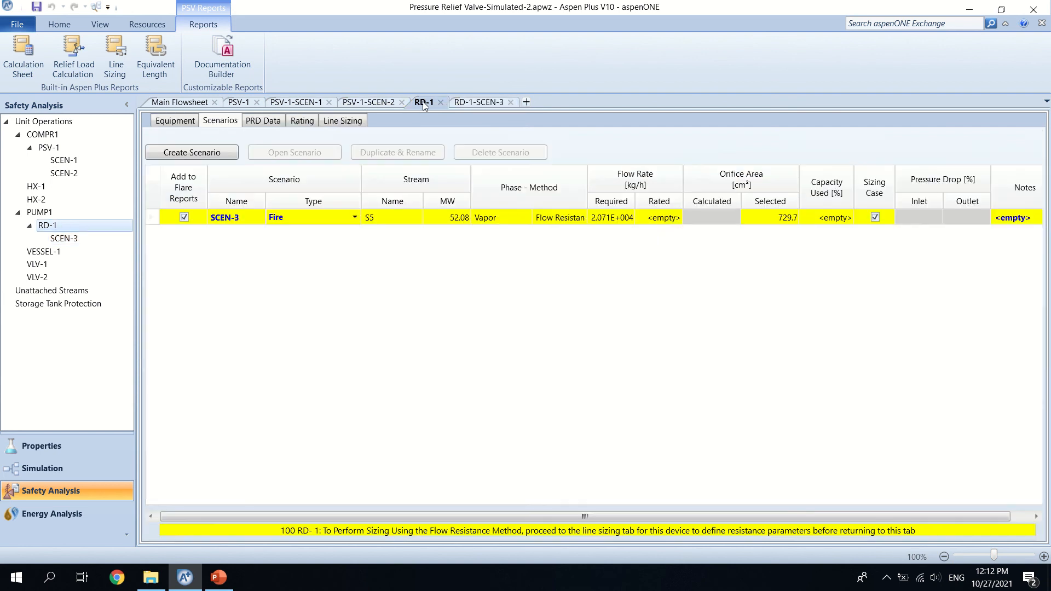
pyautogui.click(332, 123)
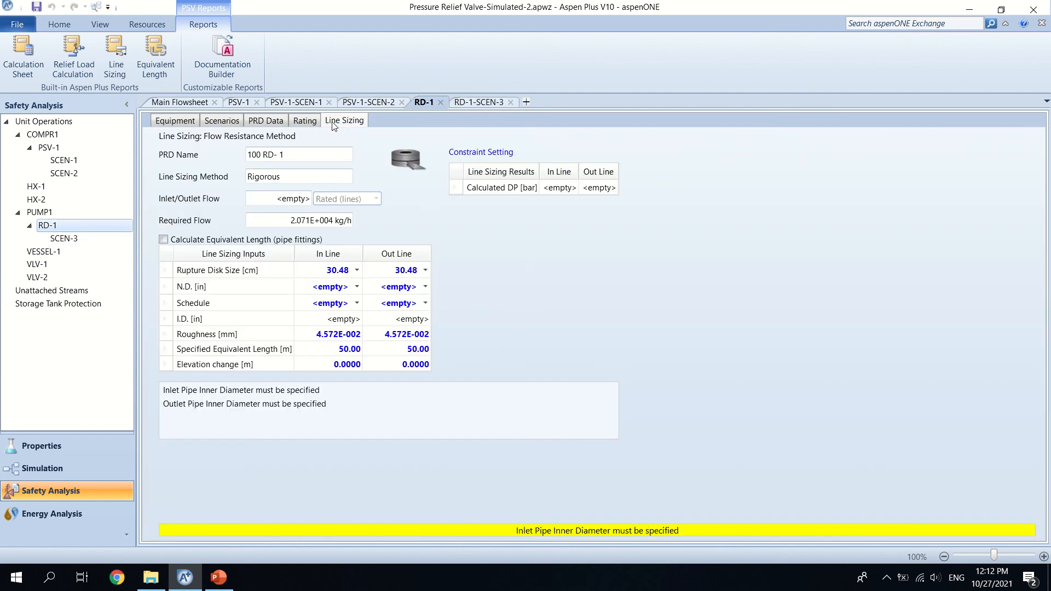
pyautogui.click(357, 287)
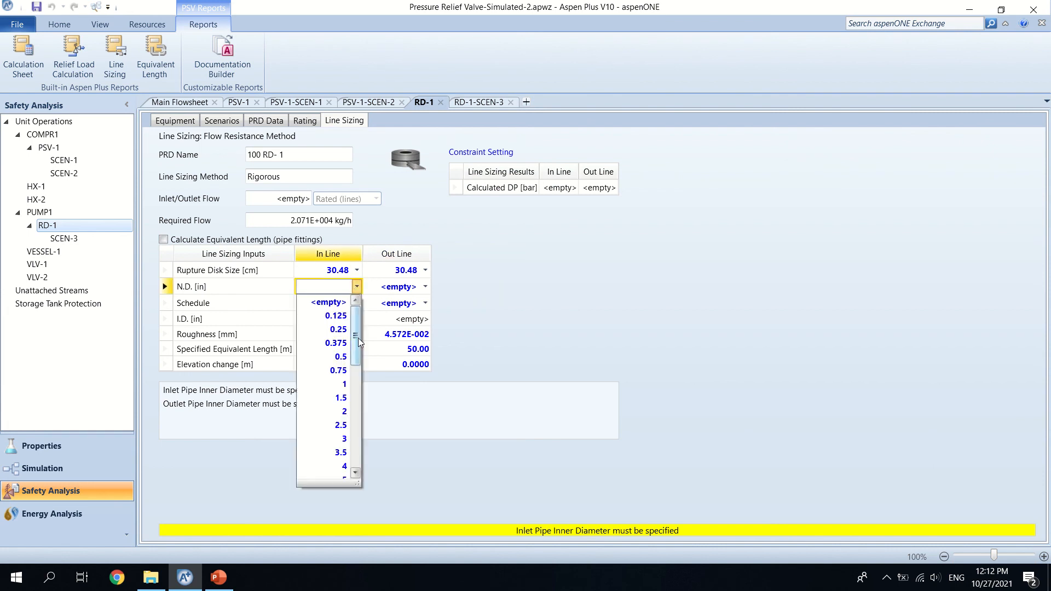
pyautogui.moveTo(358, 349); pyautogui.dragTo(359, 380)
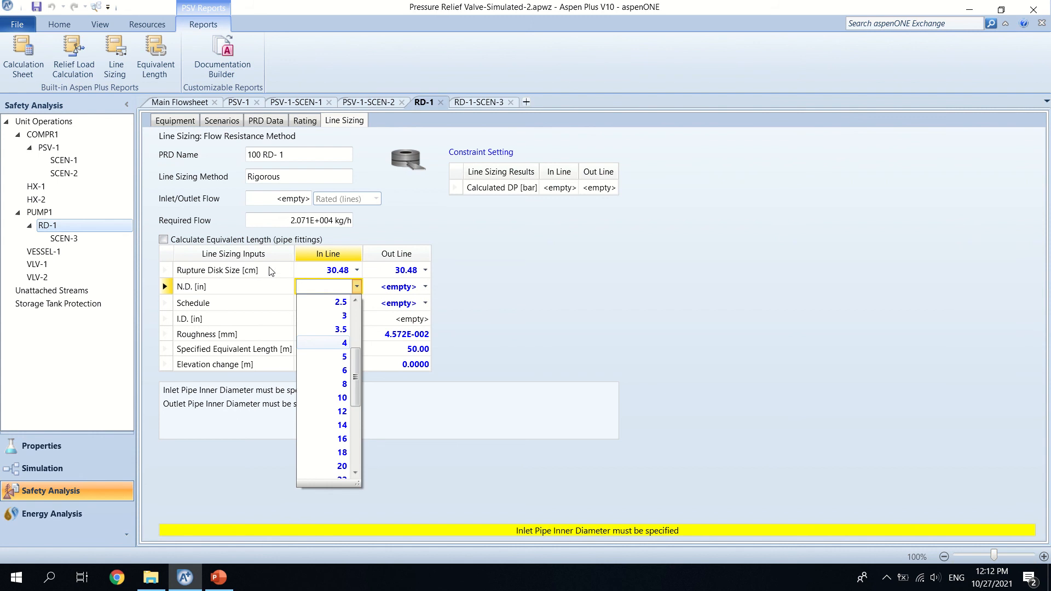
pyautogui.click(342, 411)
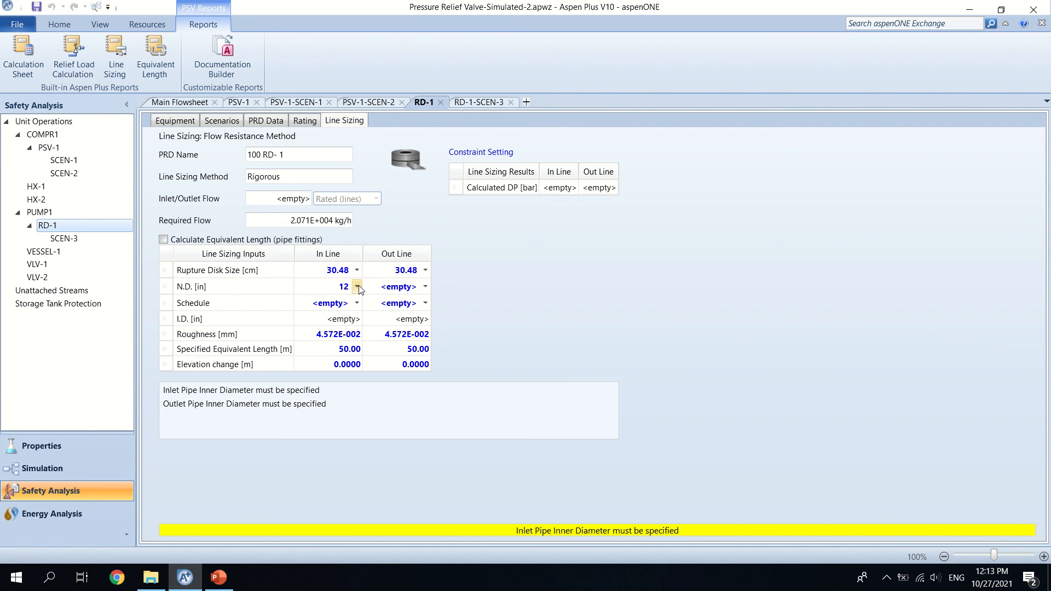
pyautogui.click(357, 303)
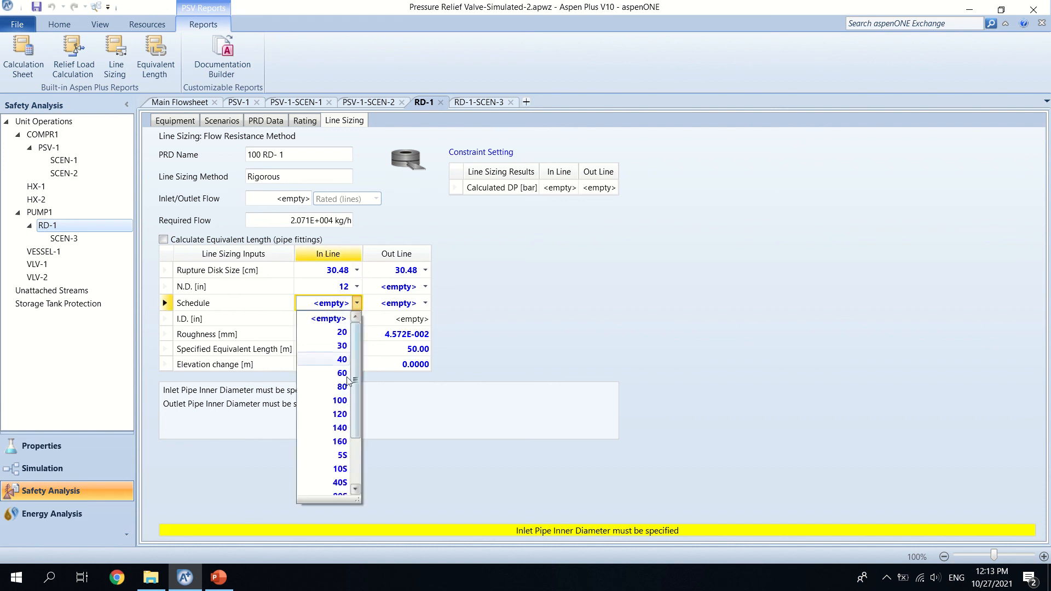
pyautogui.click(342, 387)
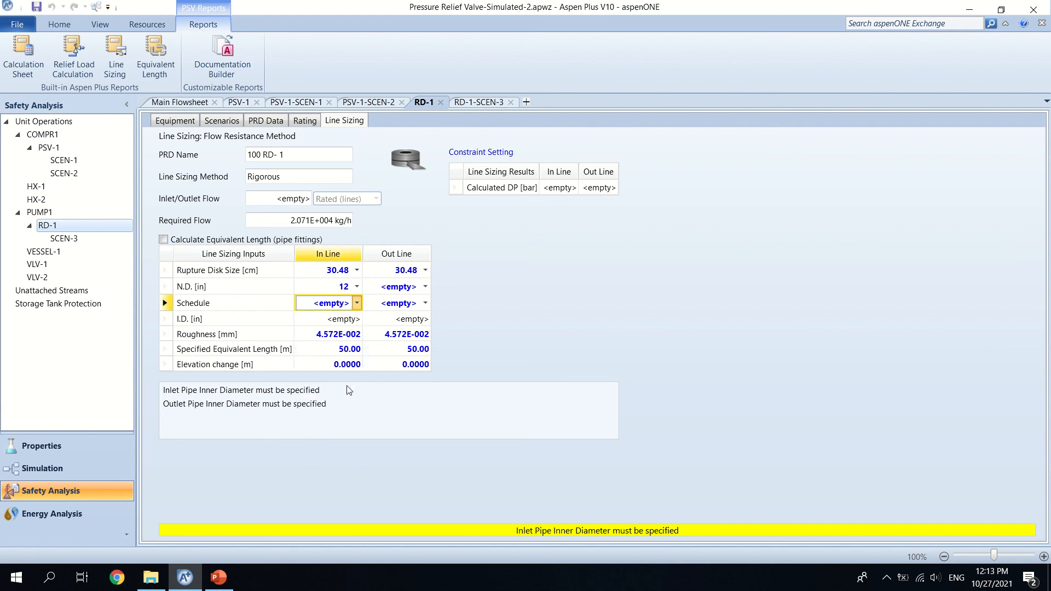
# Step: Set RD-1's outlet line to nominal diameter 12 in and schedule 80
pyautogui.click(425, 287)
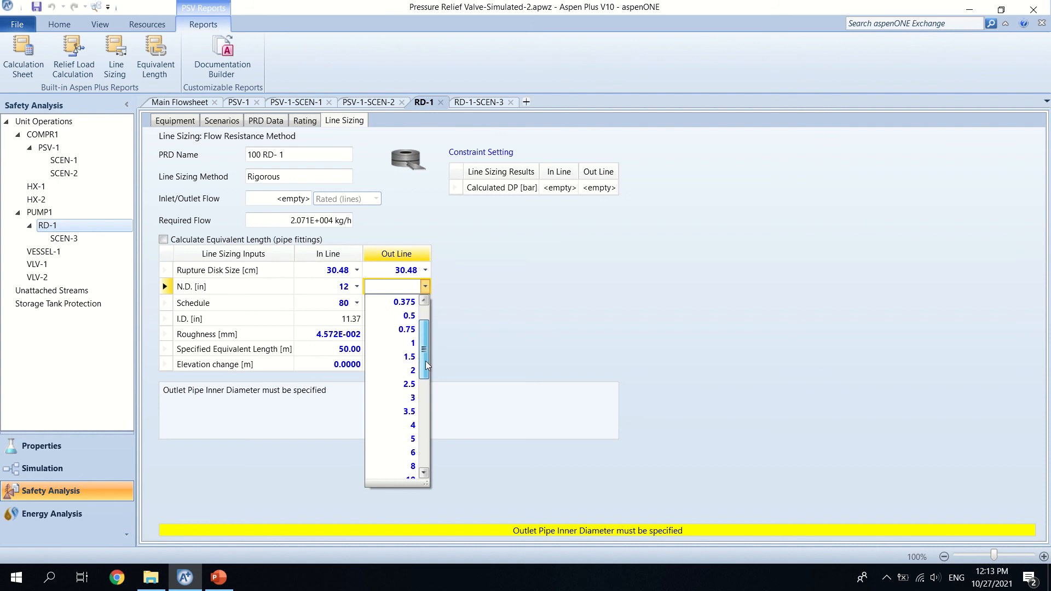
pyautogui.moveTo(426, 366); pyautogui.dragTo(419, 413)
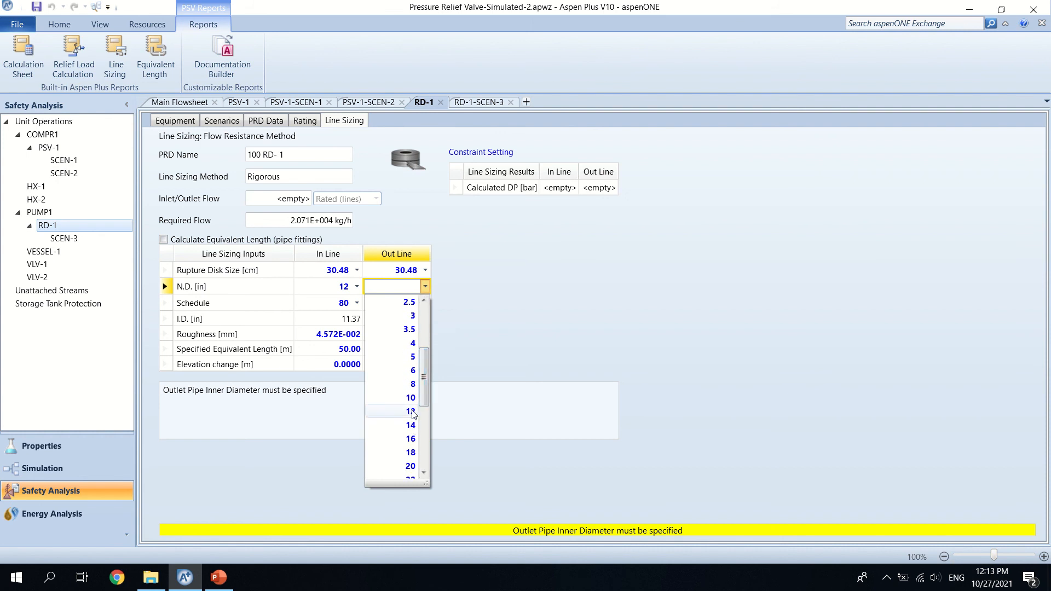
pyautogui.click(412, 412)
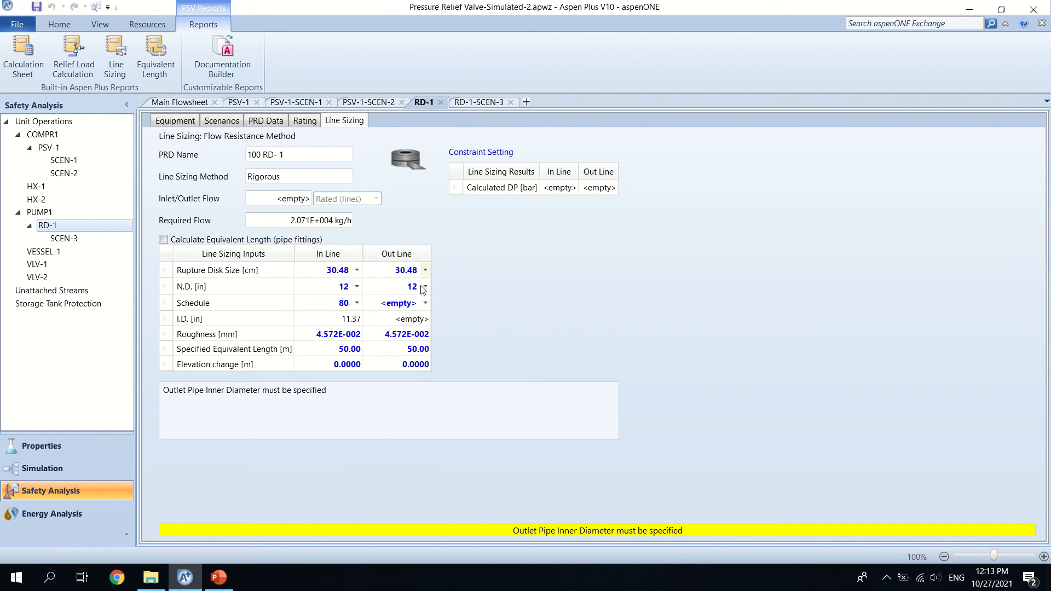
pyautogui.click(425, 304)
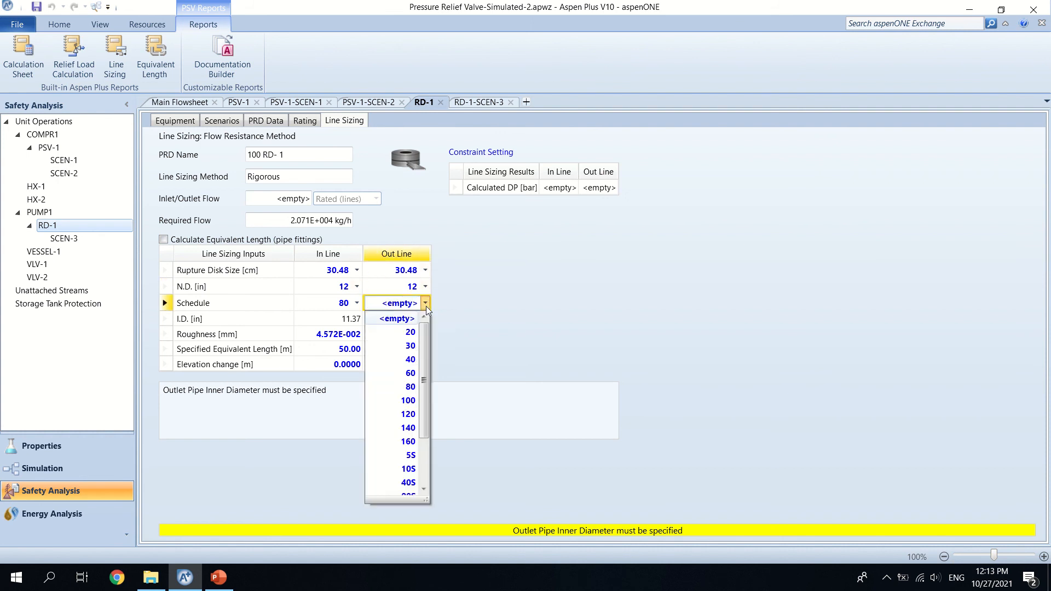
pyautogui.click(411, 387)
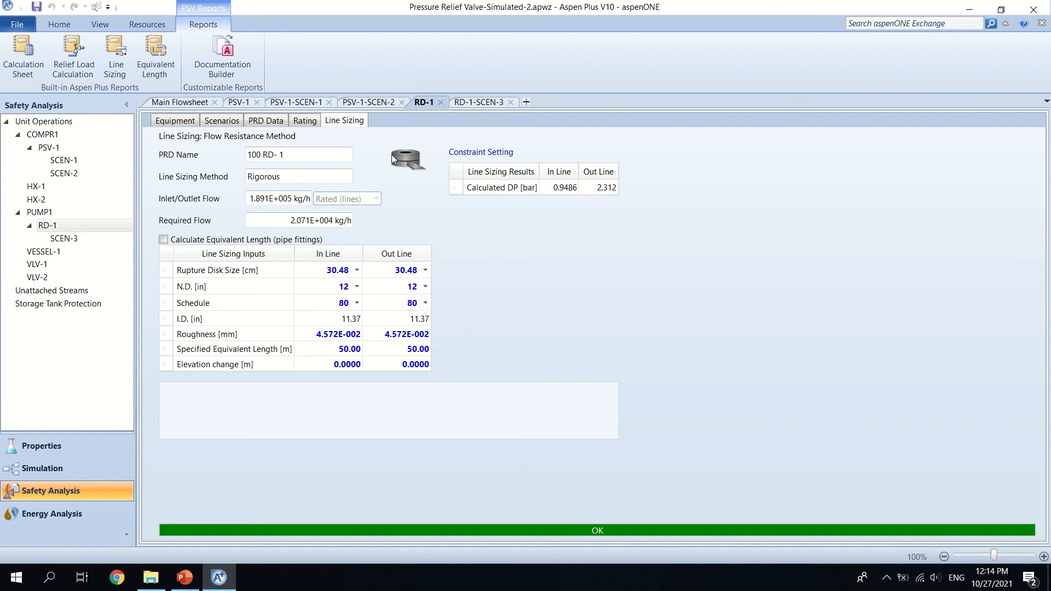
# Step: Review RD-1's rating results and its protected equipment conditions
pyautogui.click(314, 126)
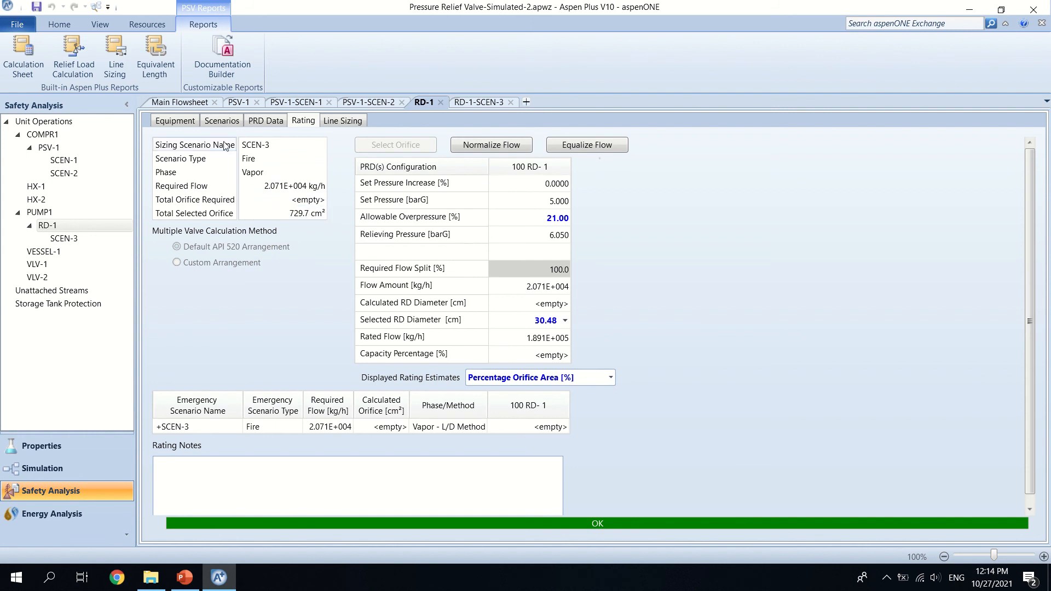
pyautogui.click(191, 123)
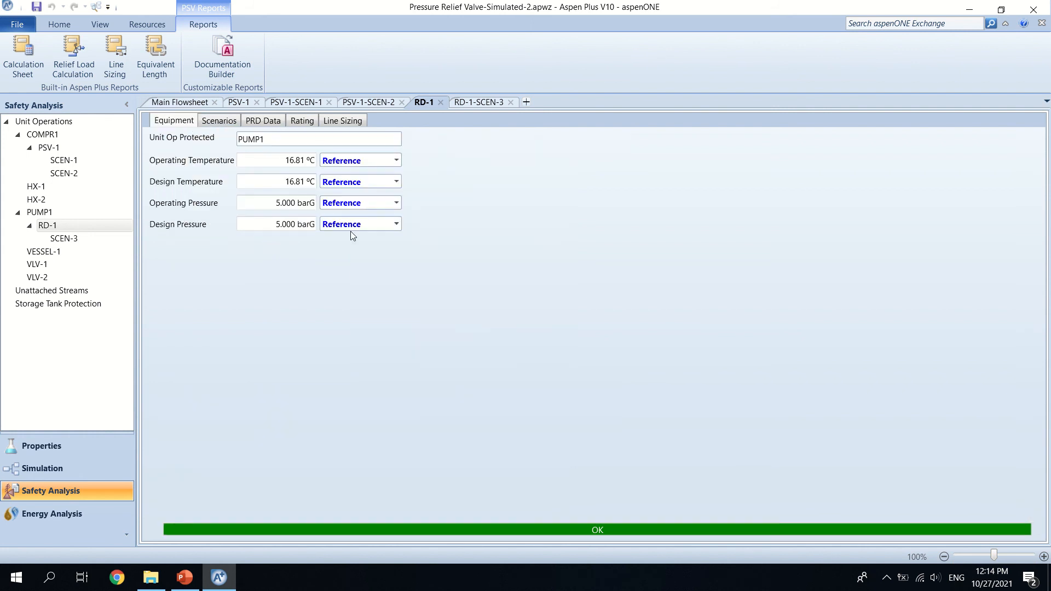